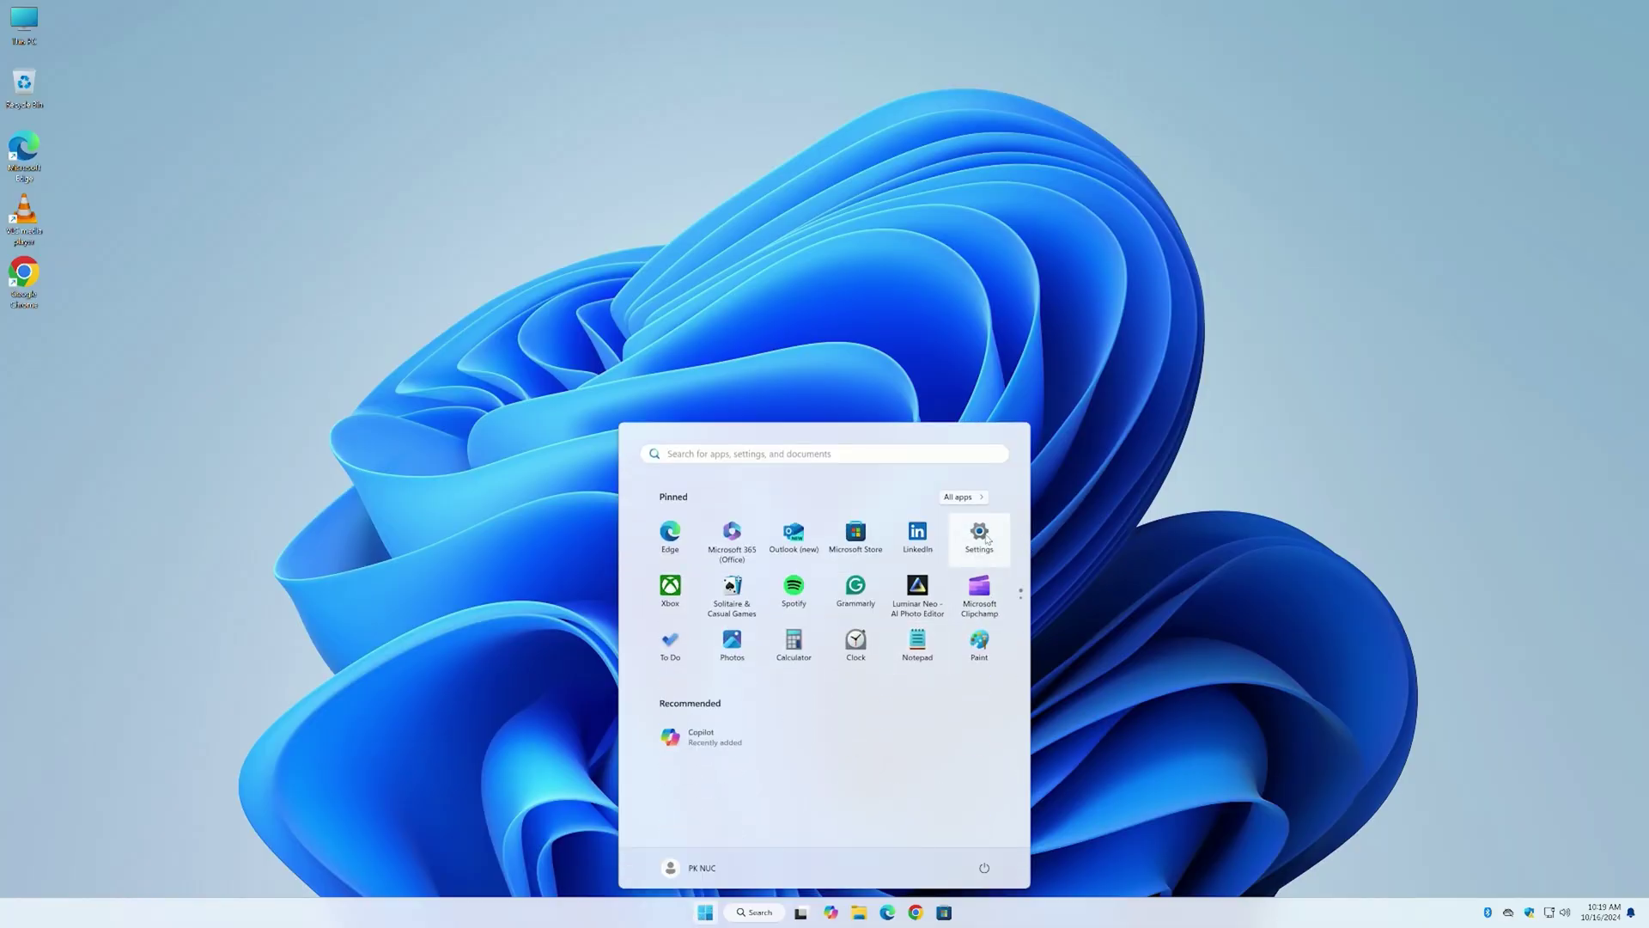
Step: Check for updates on the Windows Update page so the four available updates start downloading
left_click(988, 540)
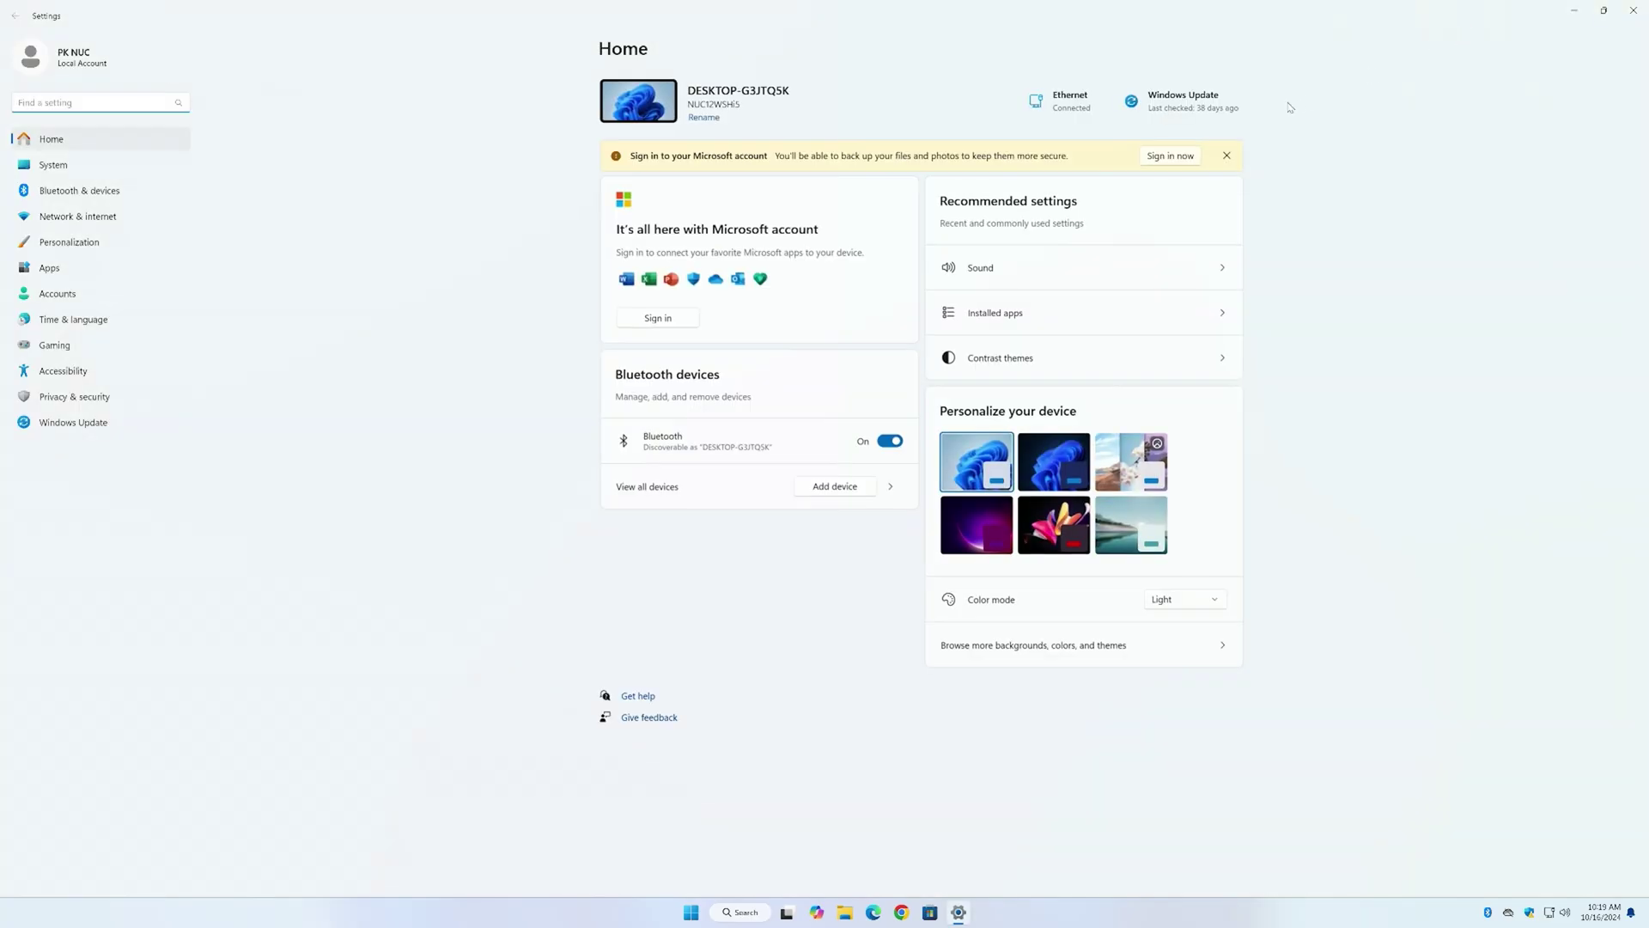
left_click(1200, 110)
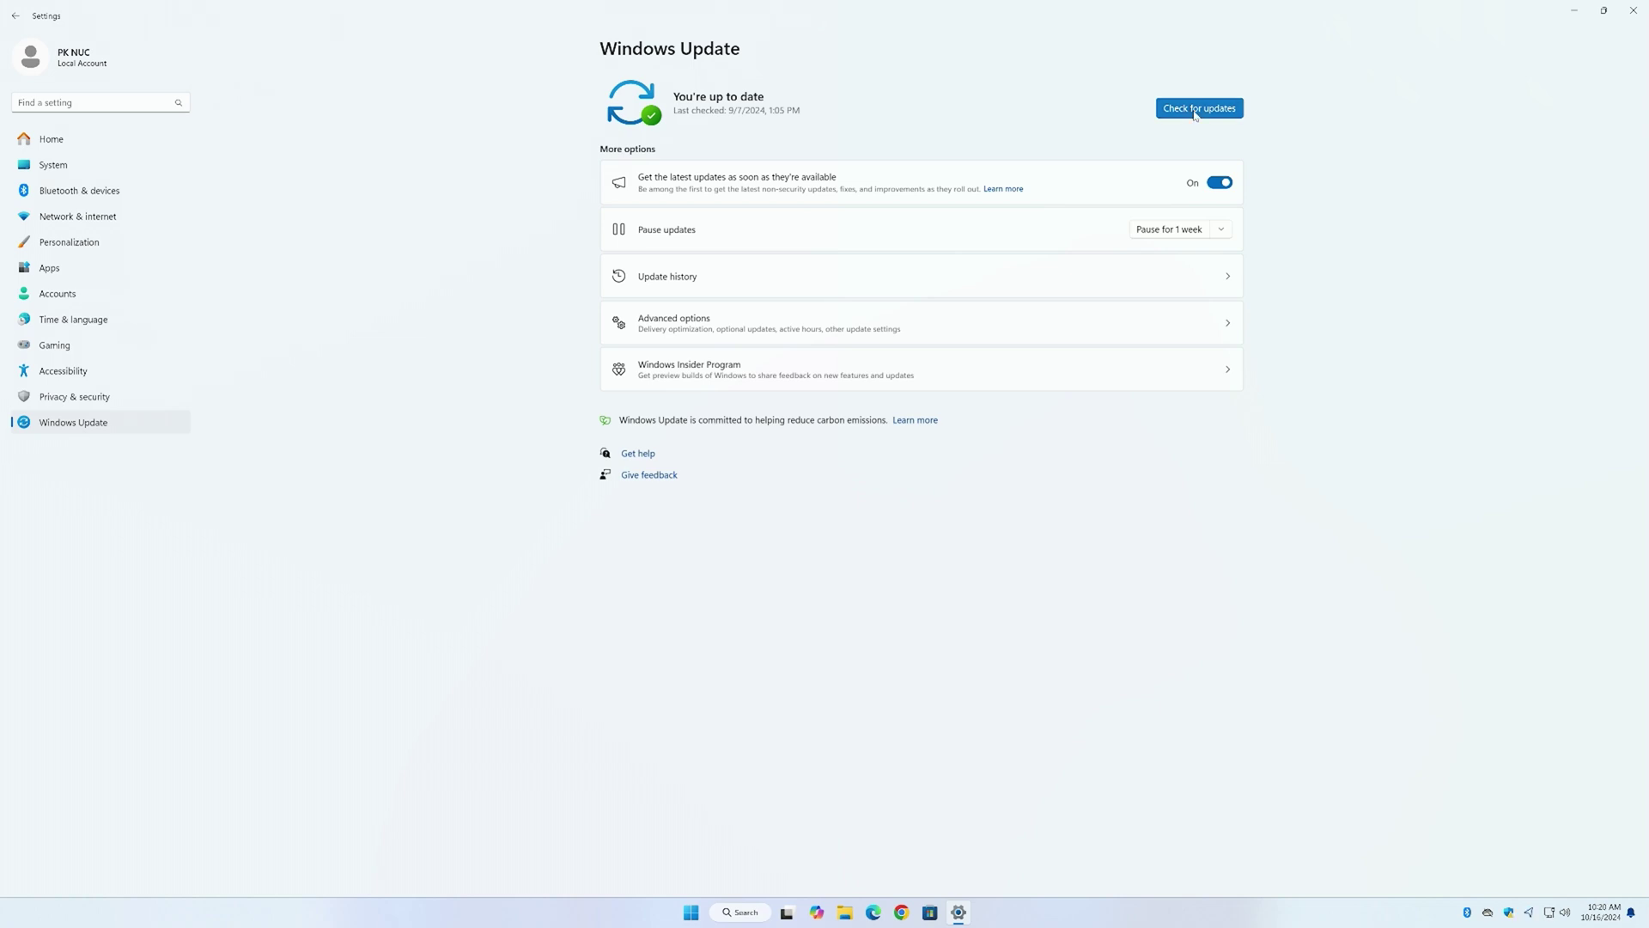
left_click(1195, 114)
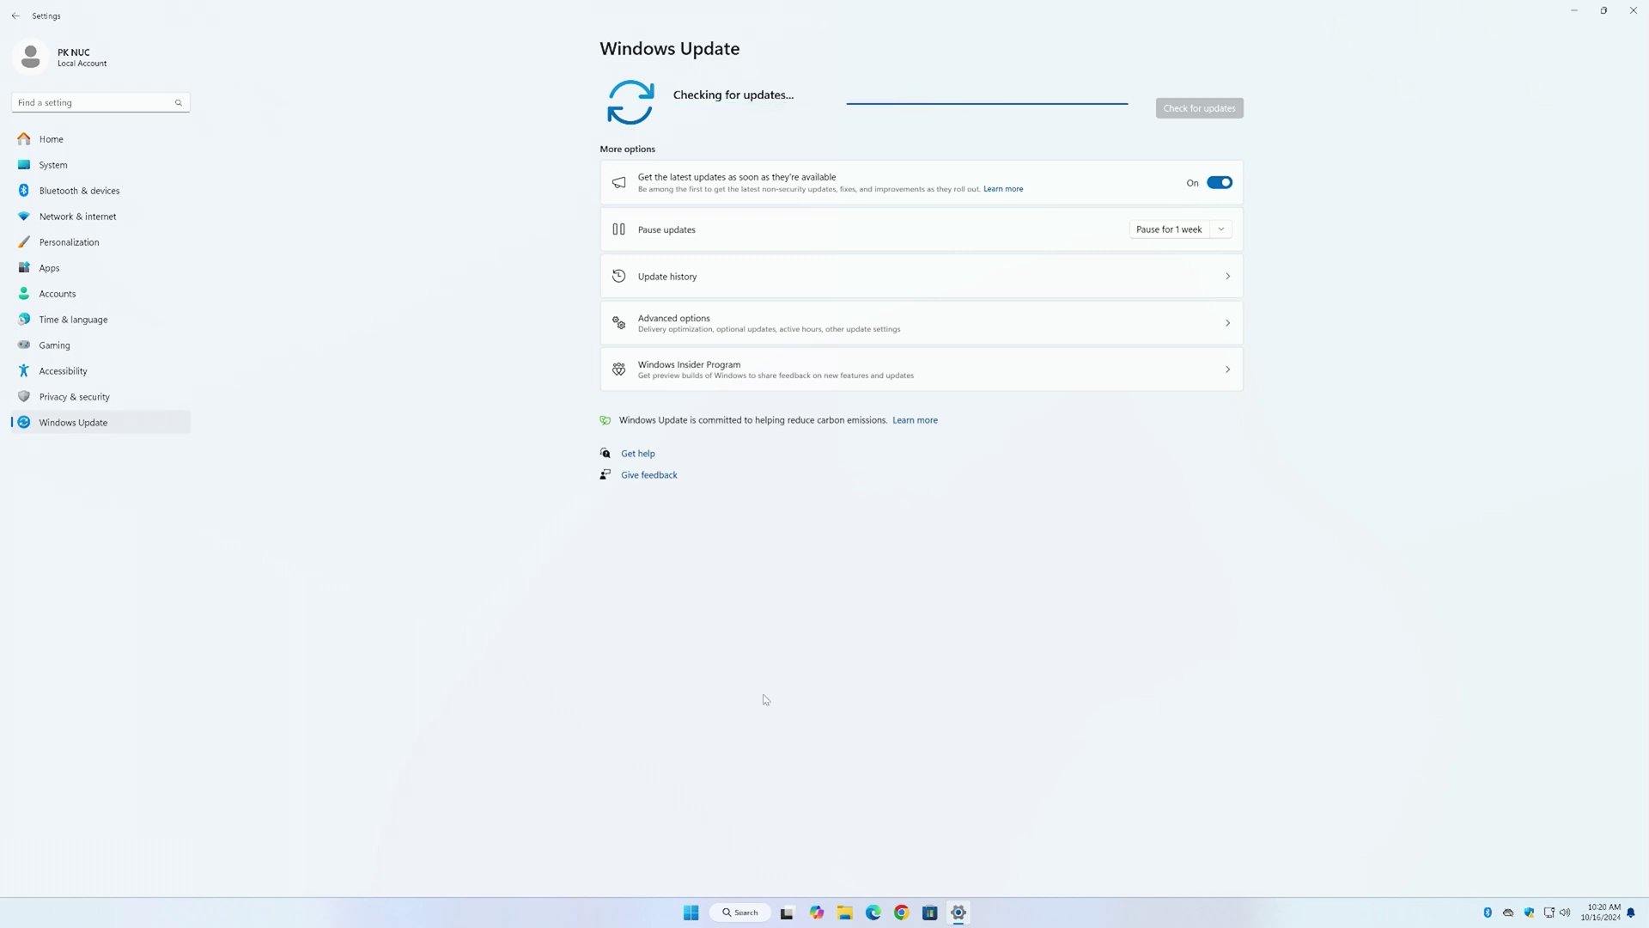
left_click(727, 918)
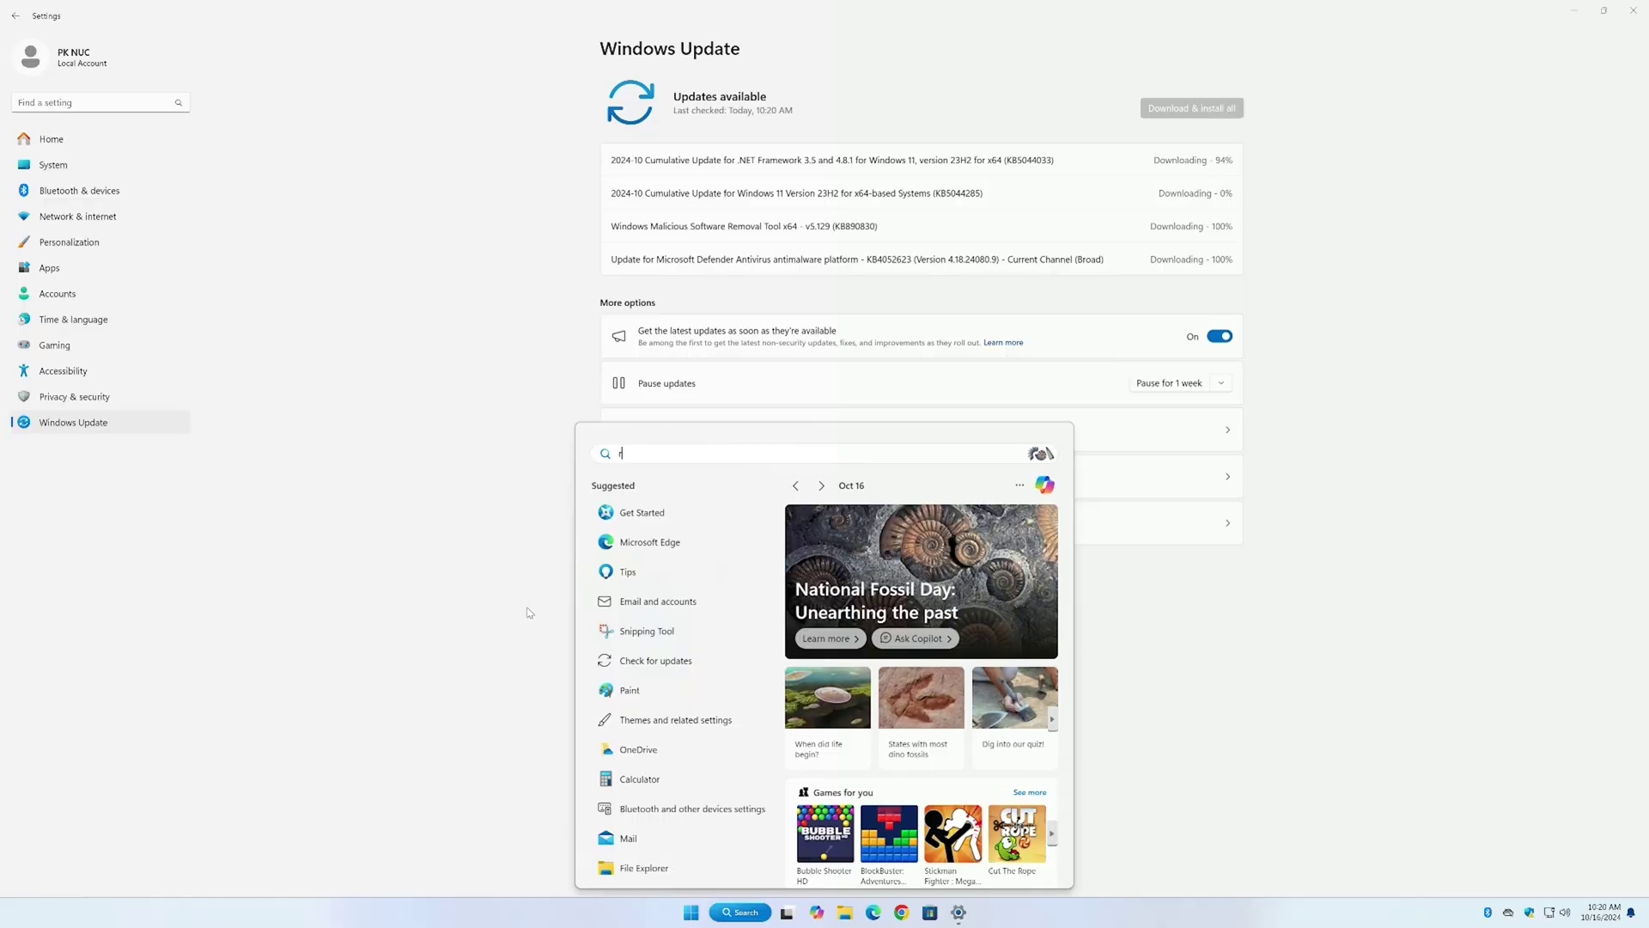
Step: Find Run in Windows Search, open the Run prompt and start entering msinfo32
type("un")
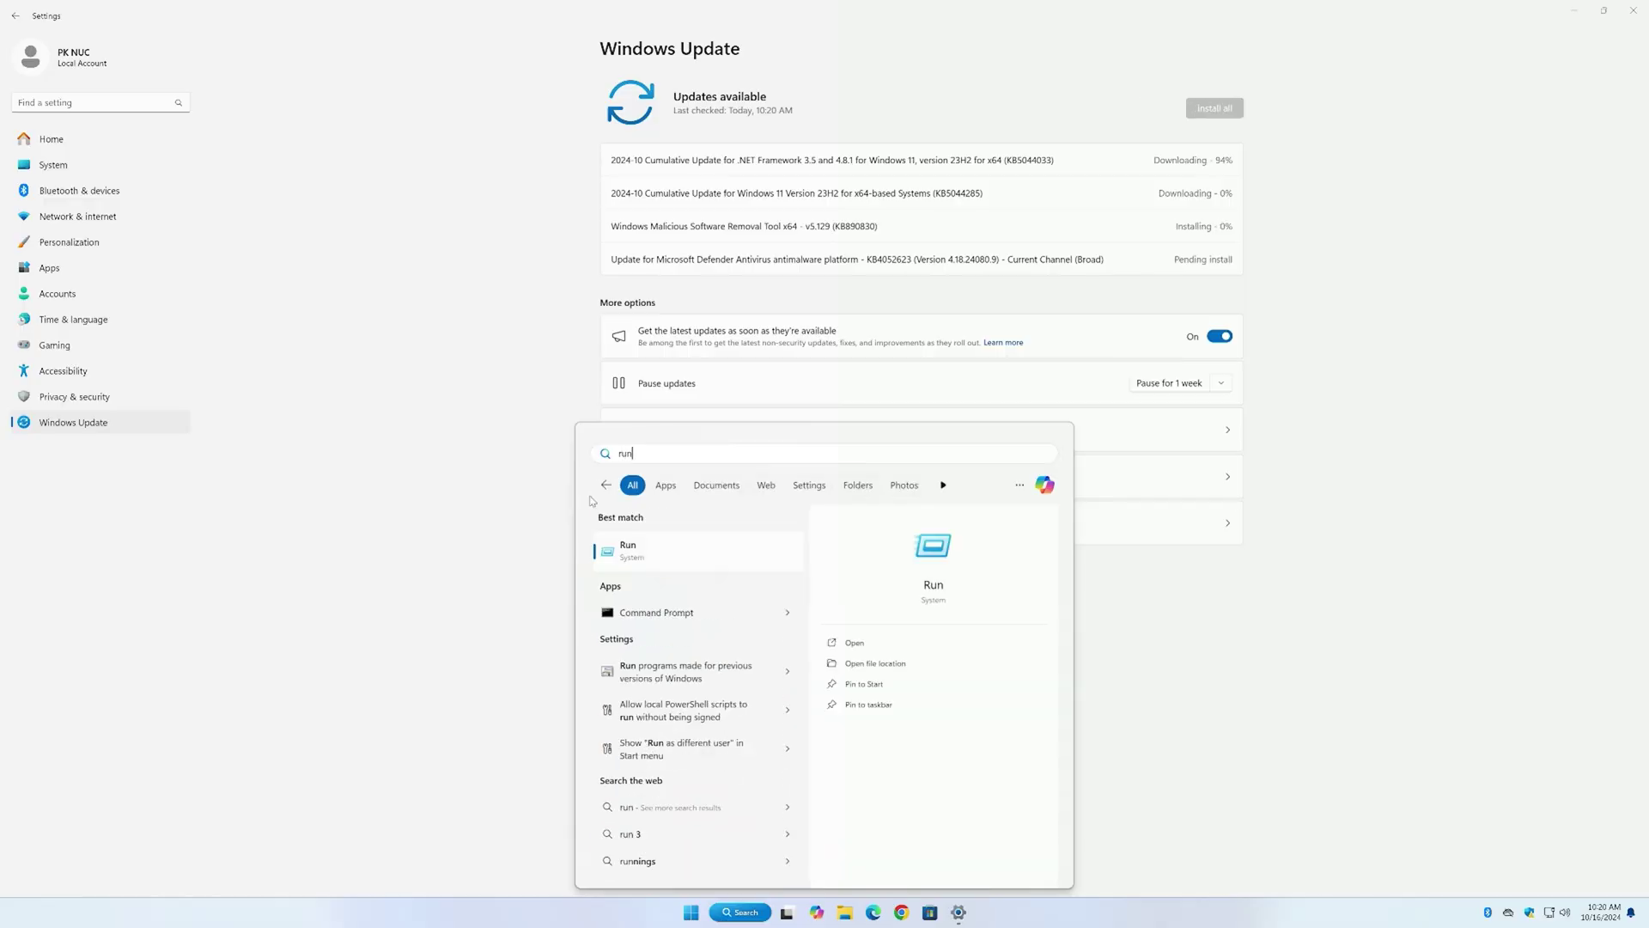
left_click(669, 554)
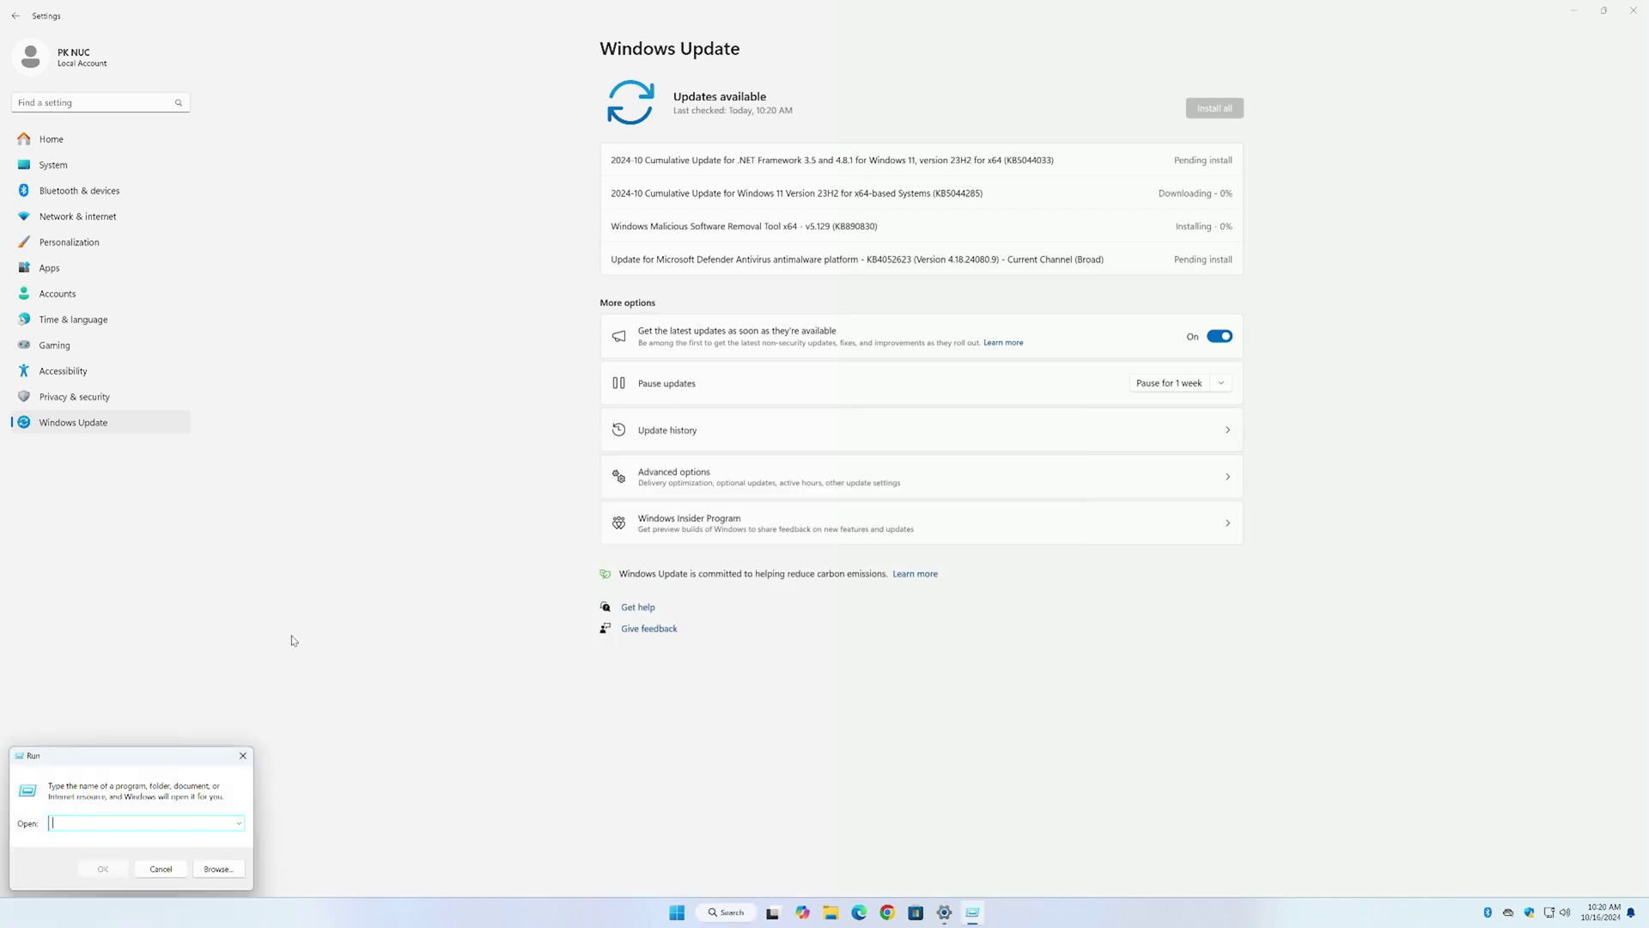
type("ms")
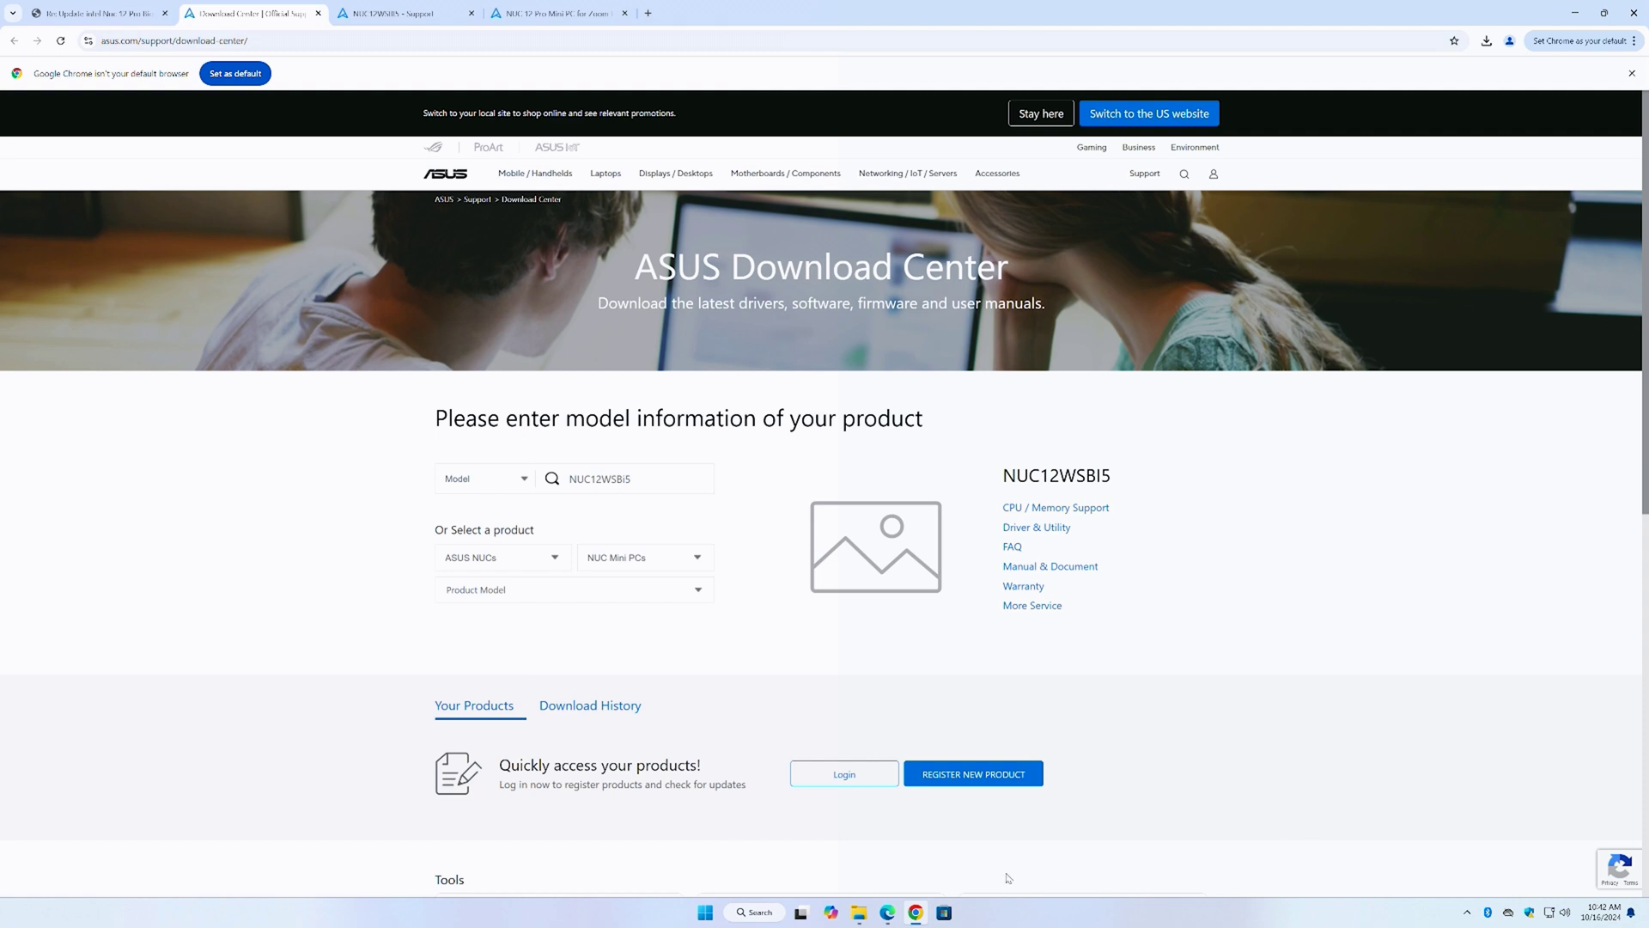
Step: Minimize Microsoft Store, close Chrome's Intel community BIOS tab, and bring up Intel Driver & Support Assistant
mouse_move(884, 920)
left_click(944, 913)
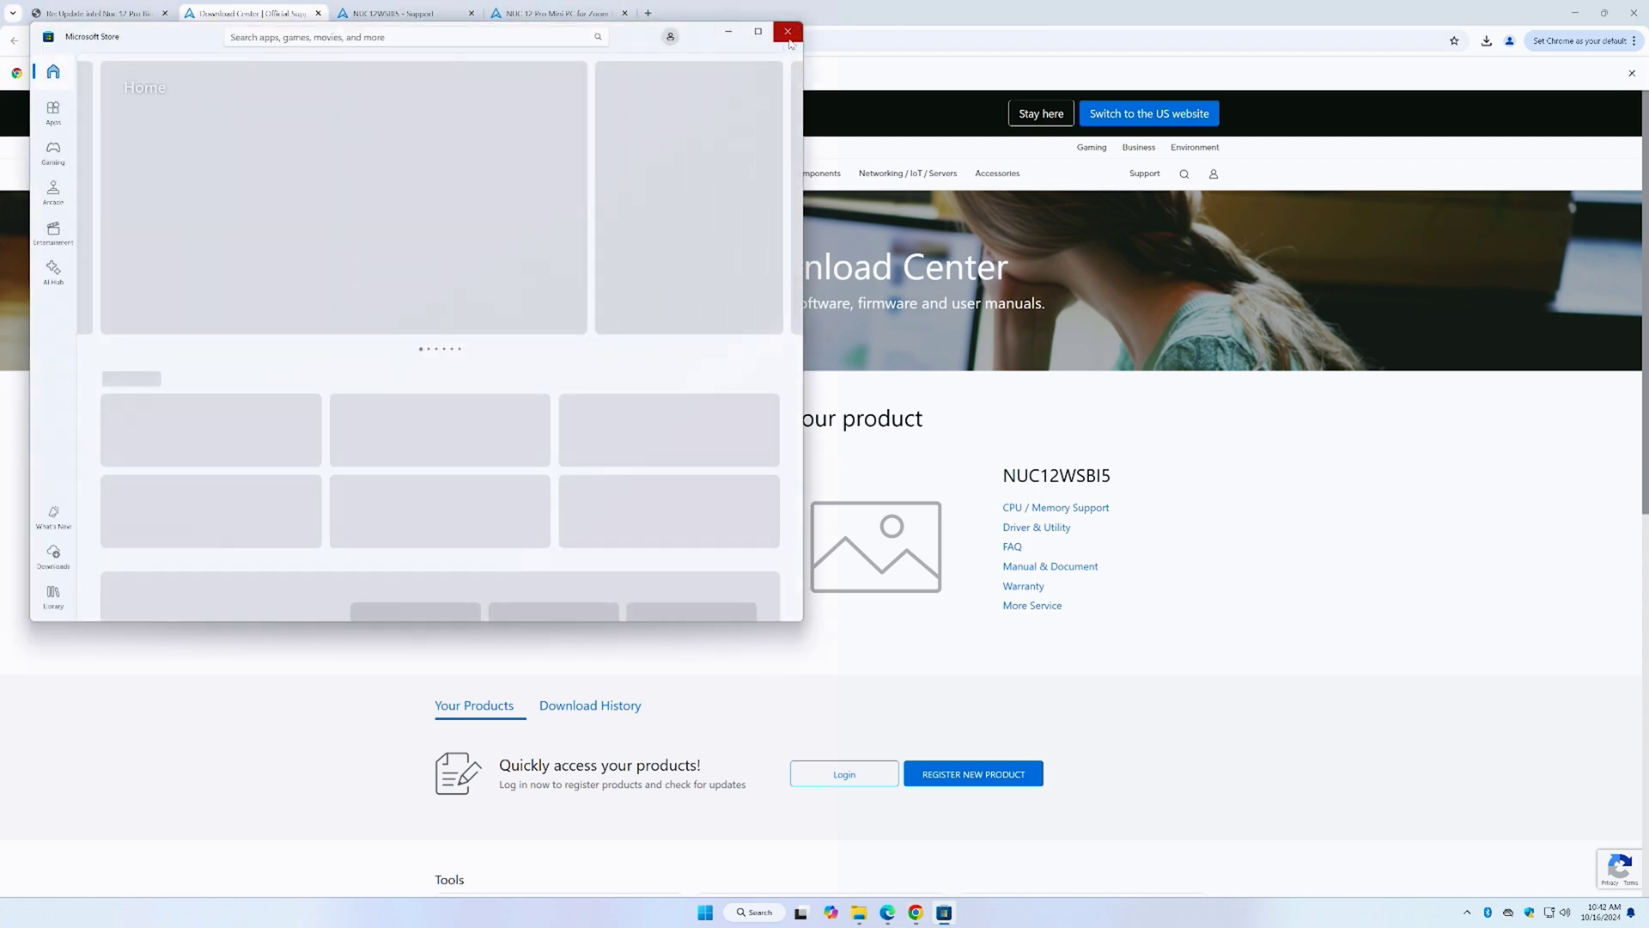
left_click(738, 34)
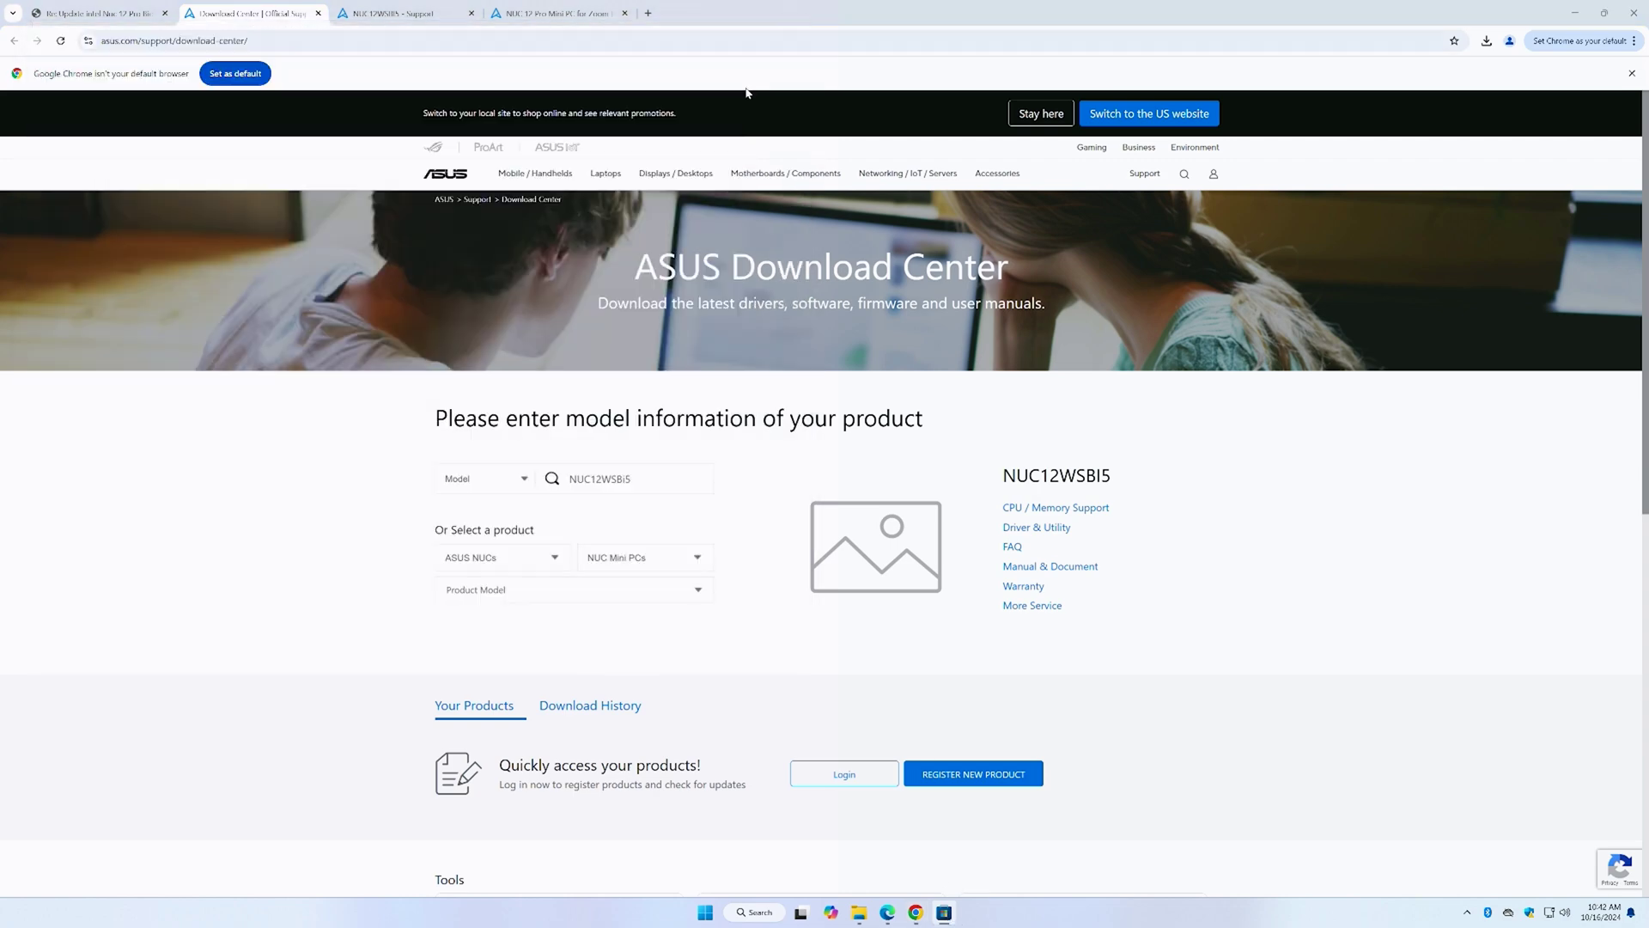
left_click(125, 14)
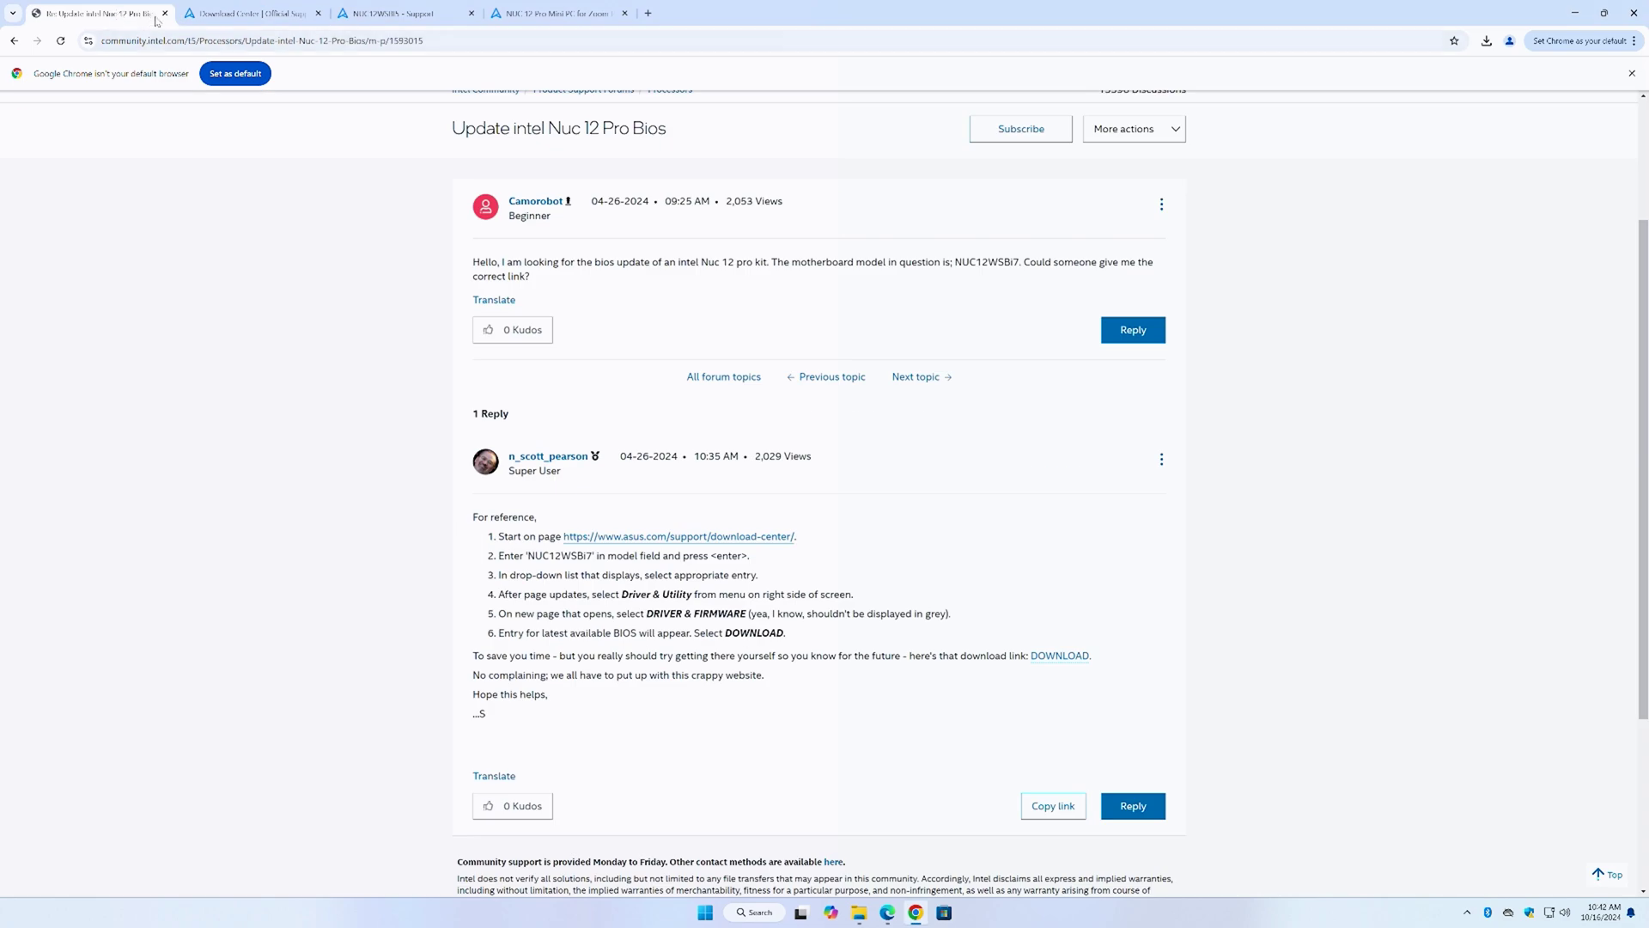
left_click(165, 13)
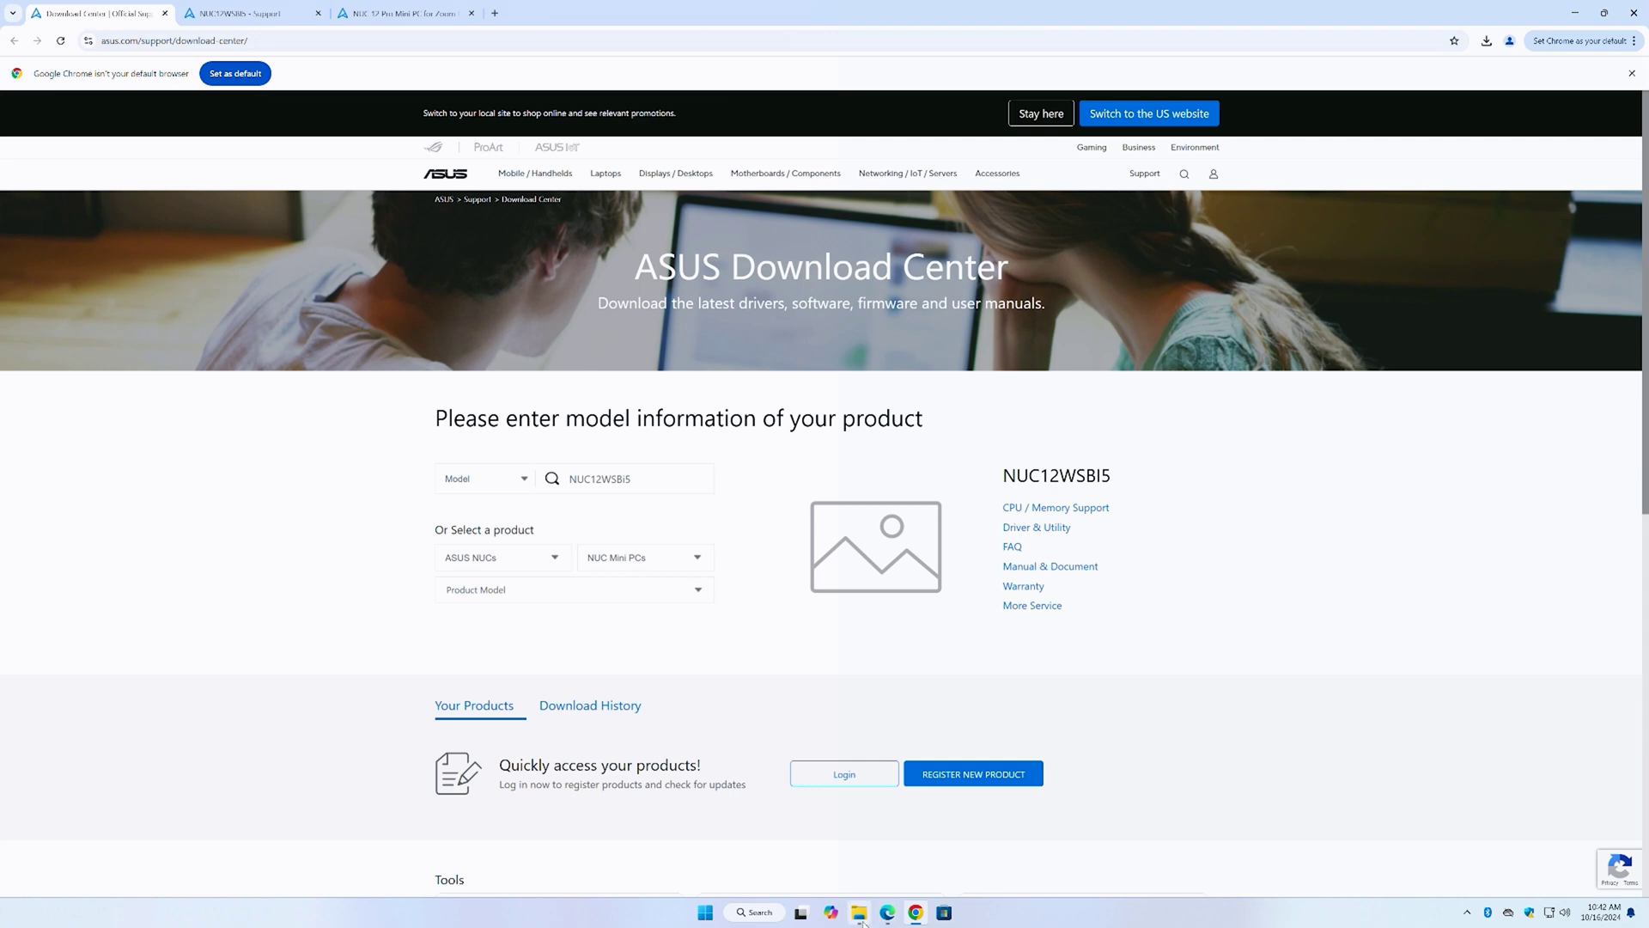
mouse_move(890, 921)
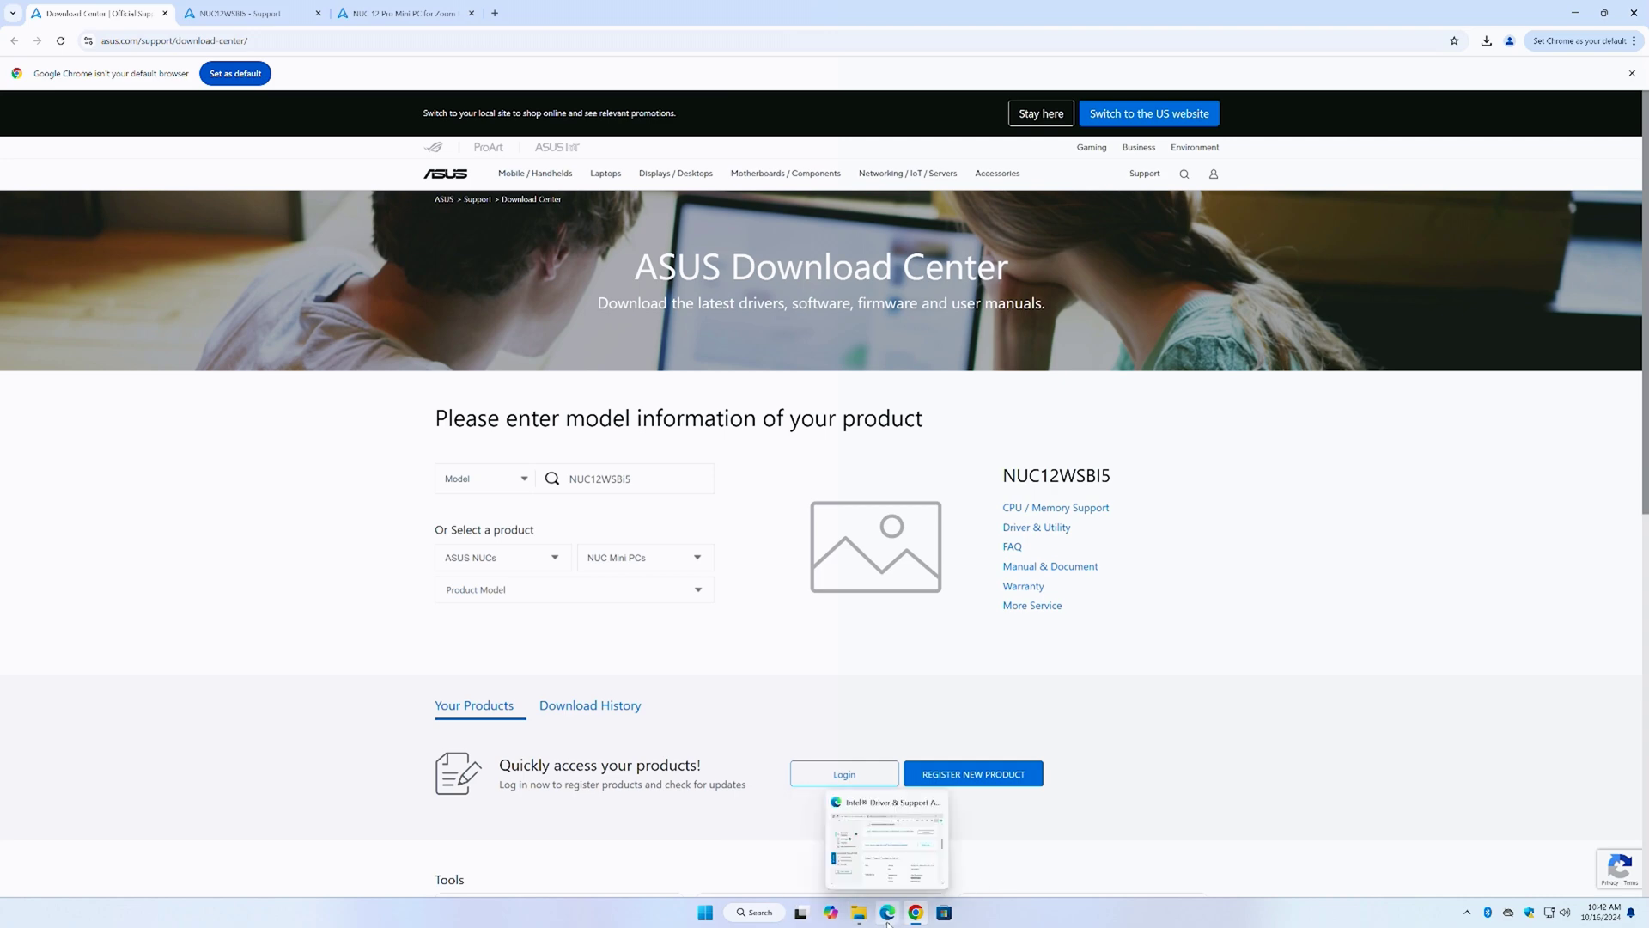
left_click(889, 919)
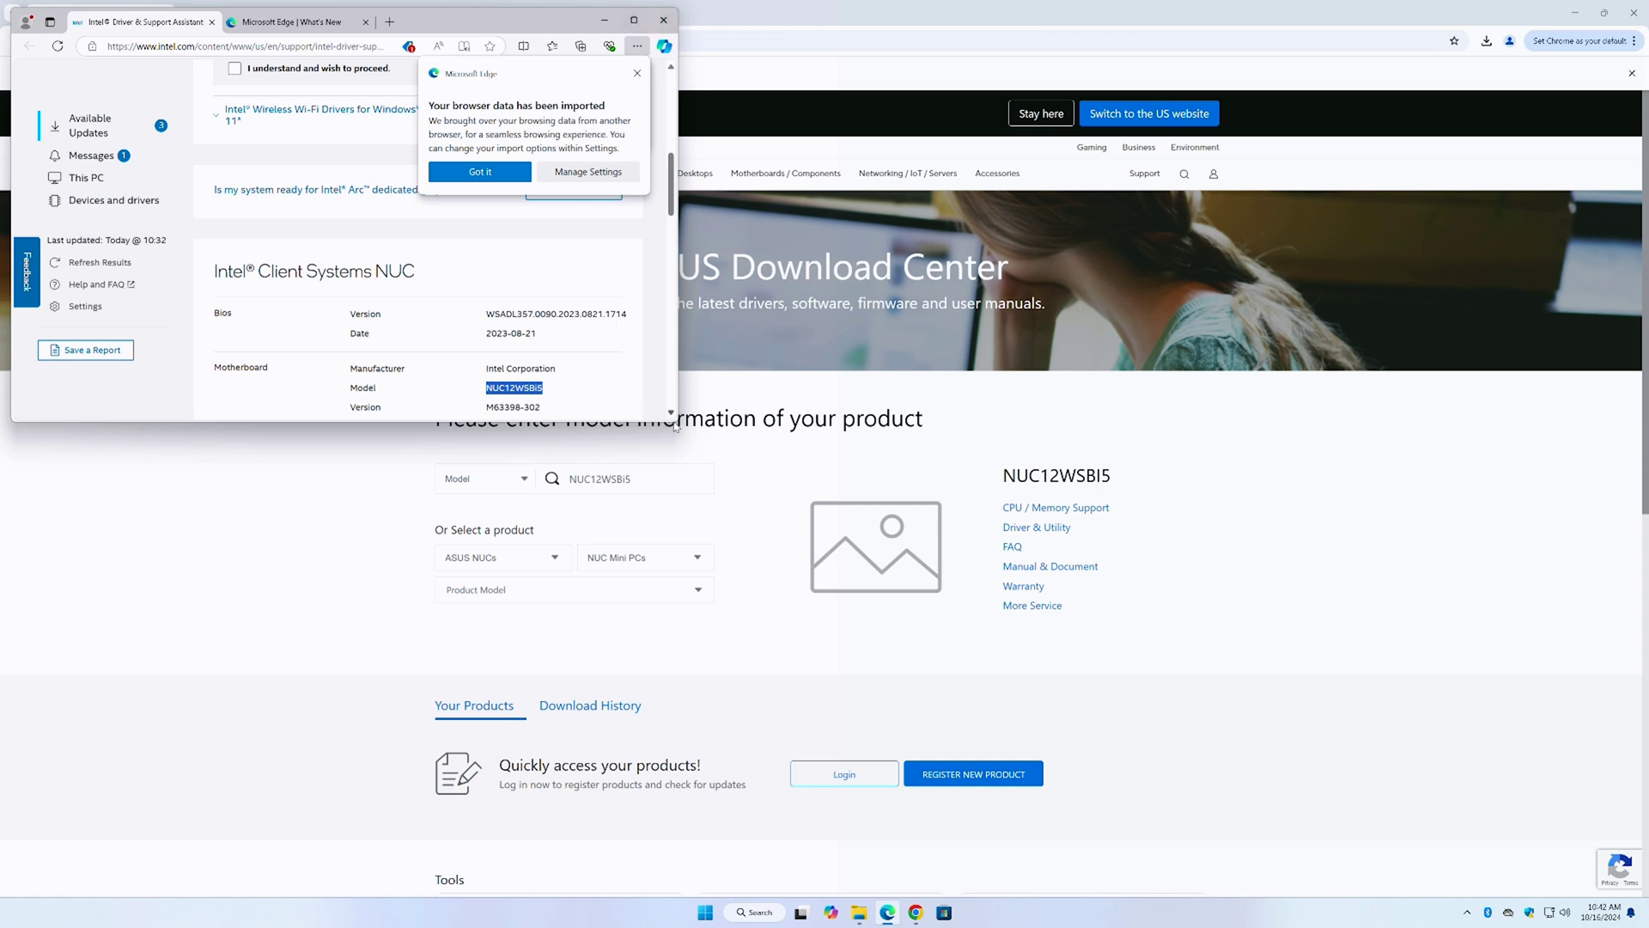
left_click_drag(676, 426, 867, 671)
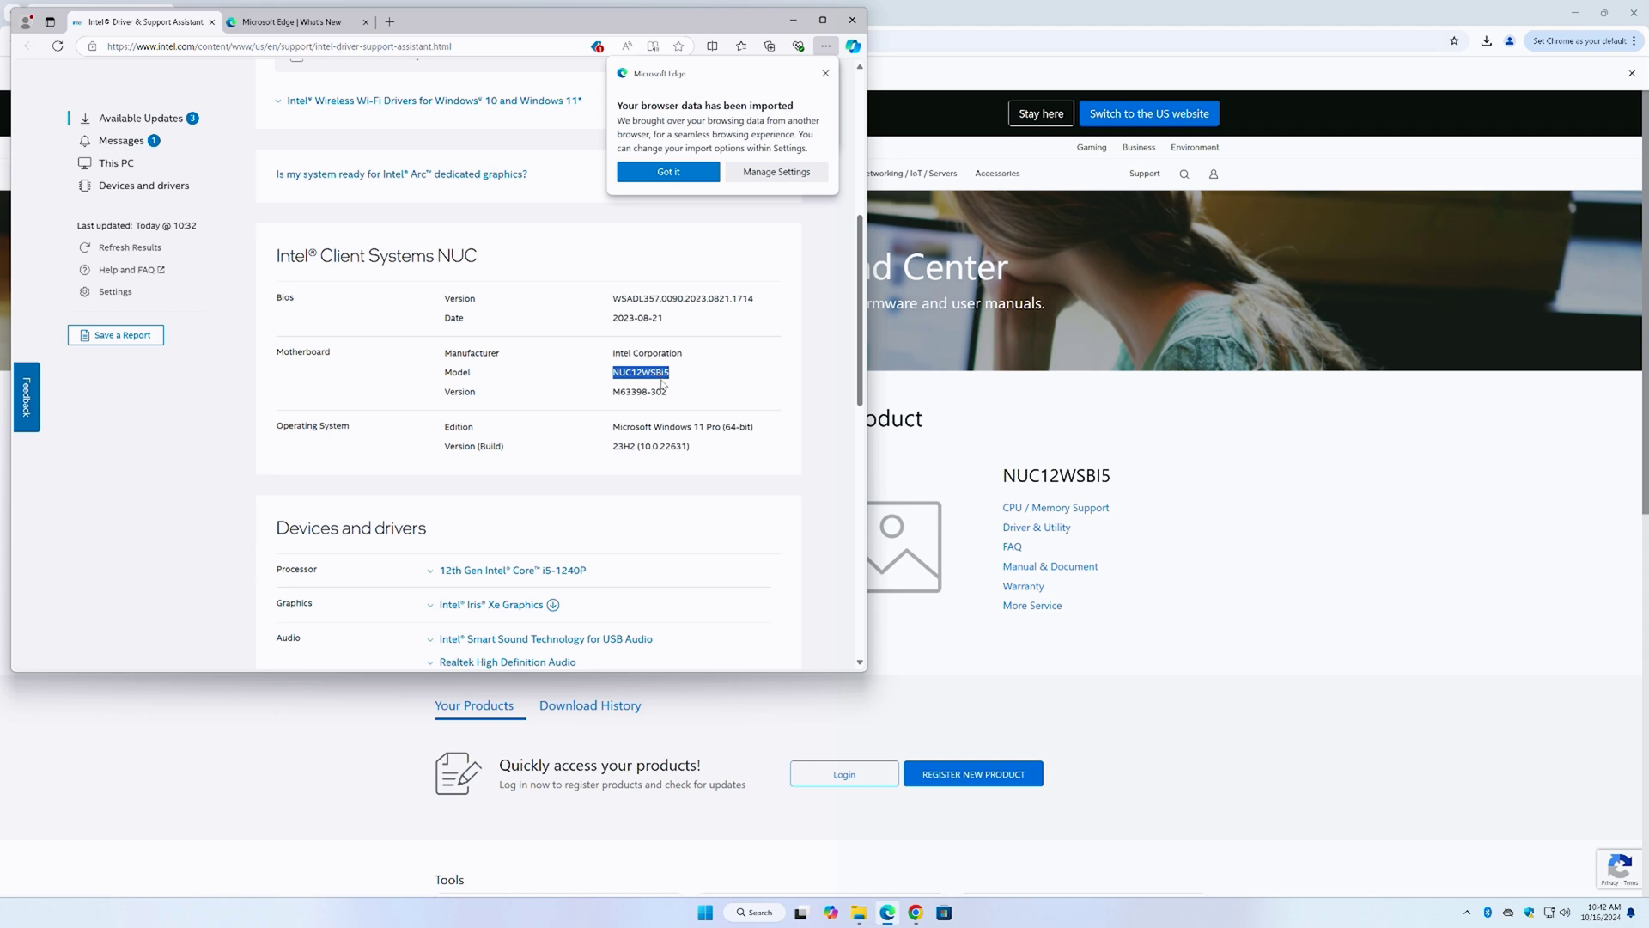
left_click(1159, 446)
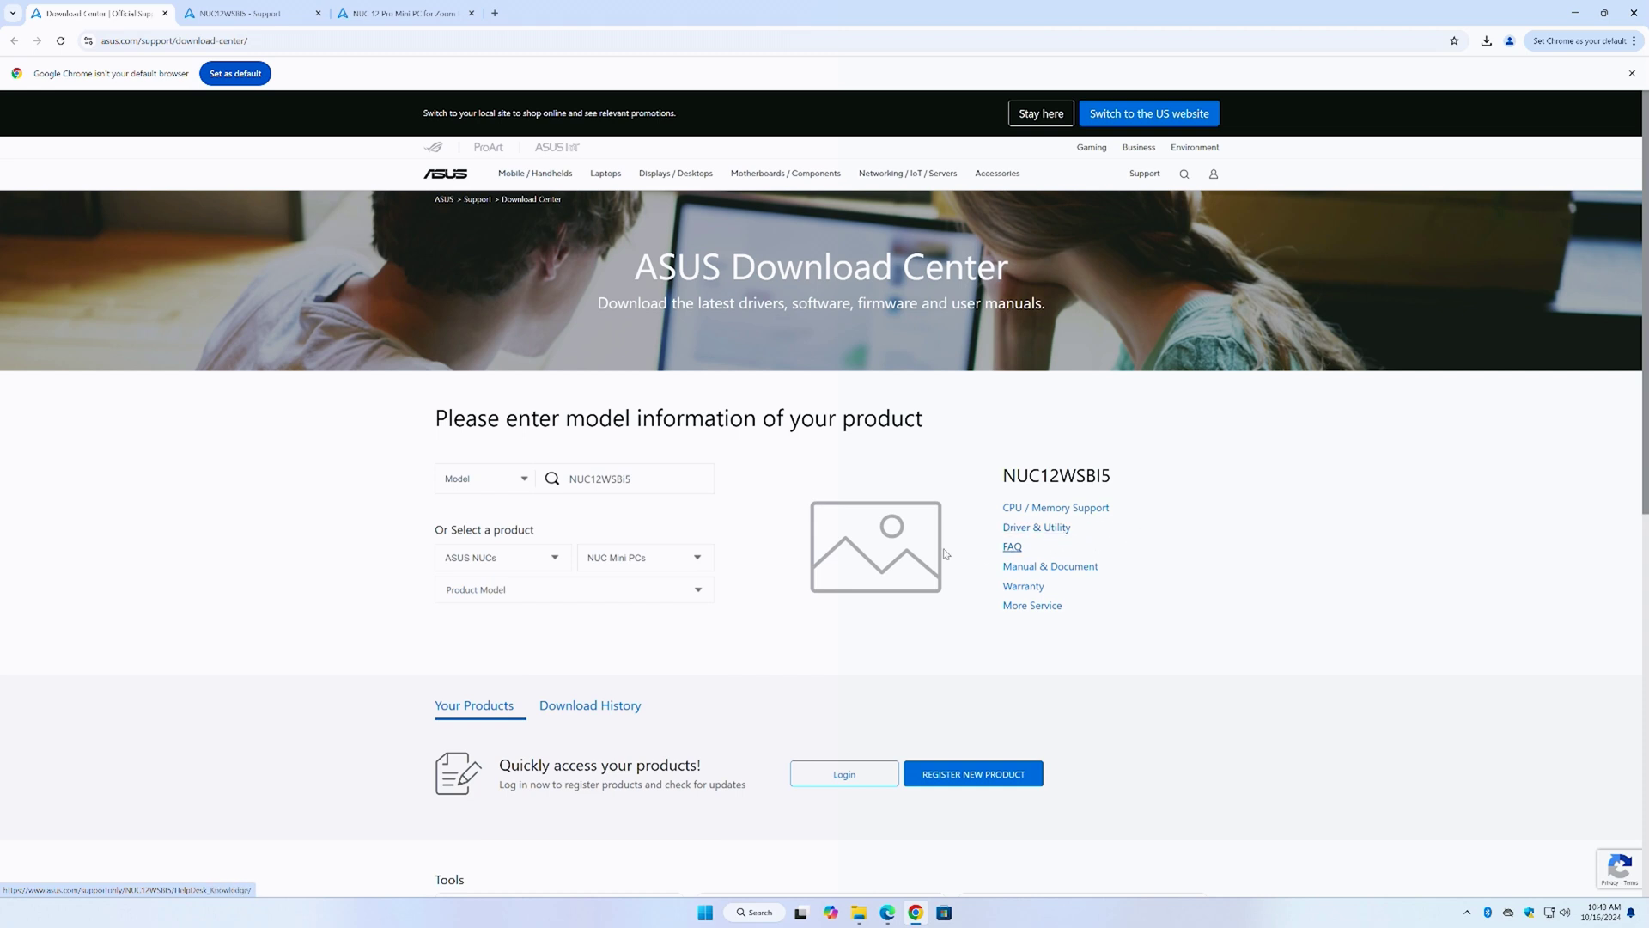
Step: Open the NUC12WSBI5 Driver & Utility downloads and review its BIOS list
left_click(1035, 529)
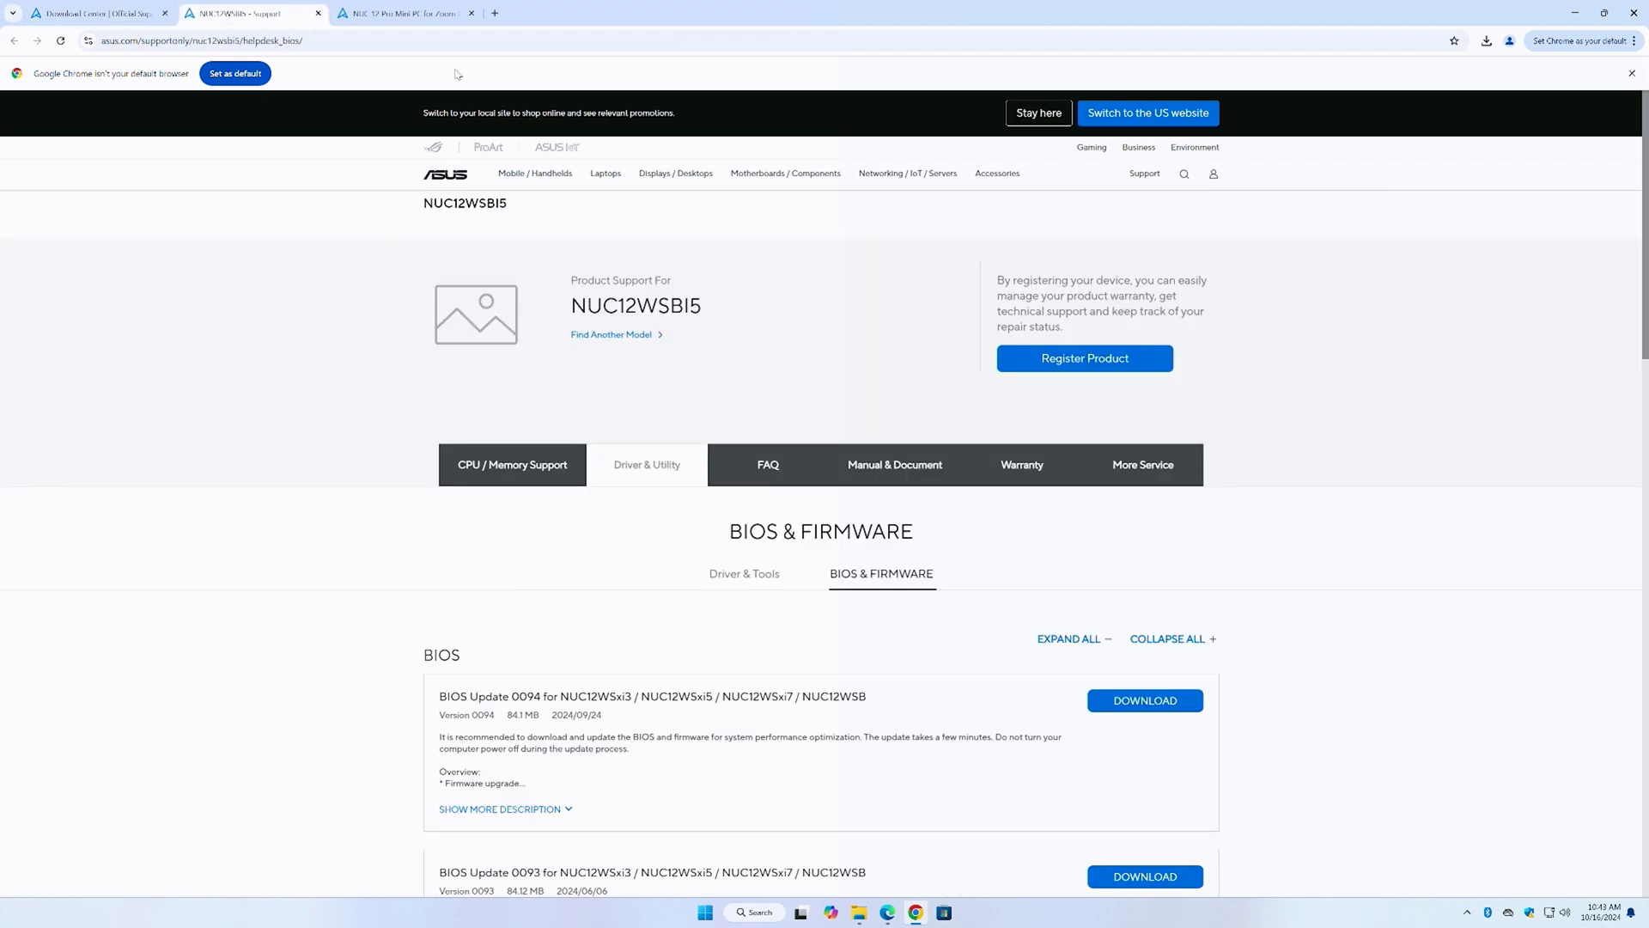
left_click(401, 19)
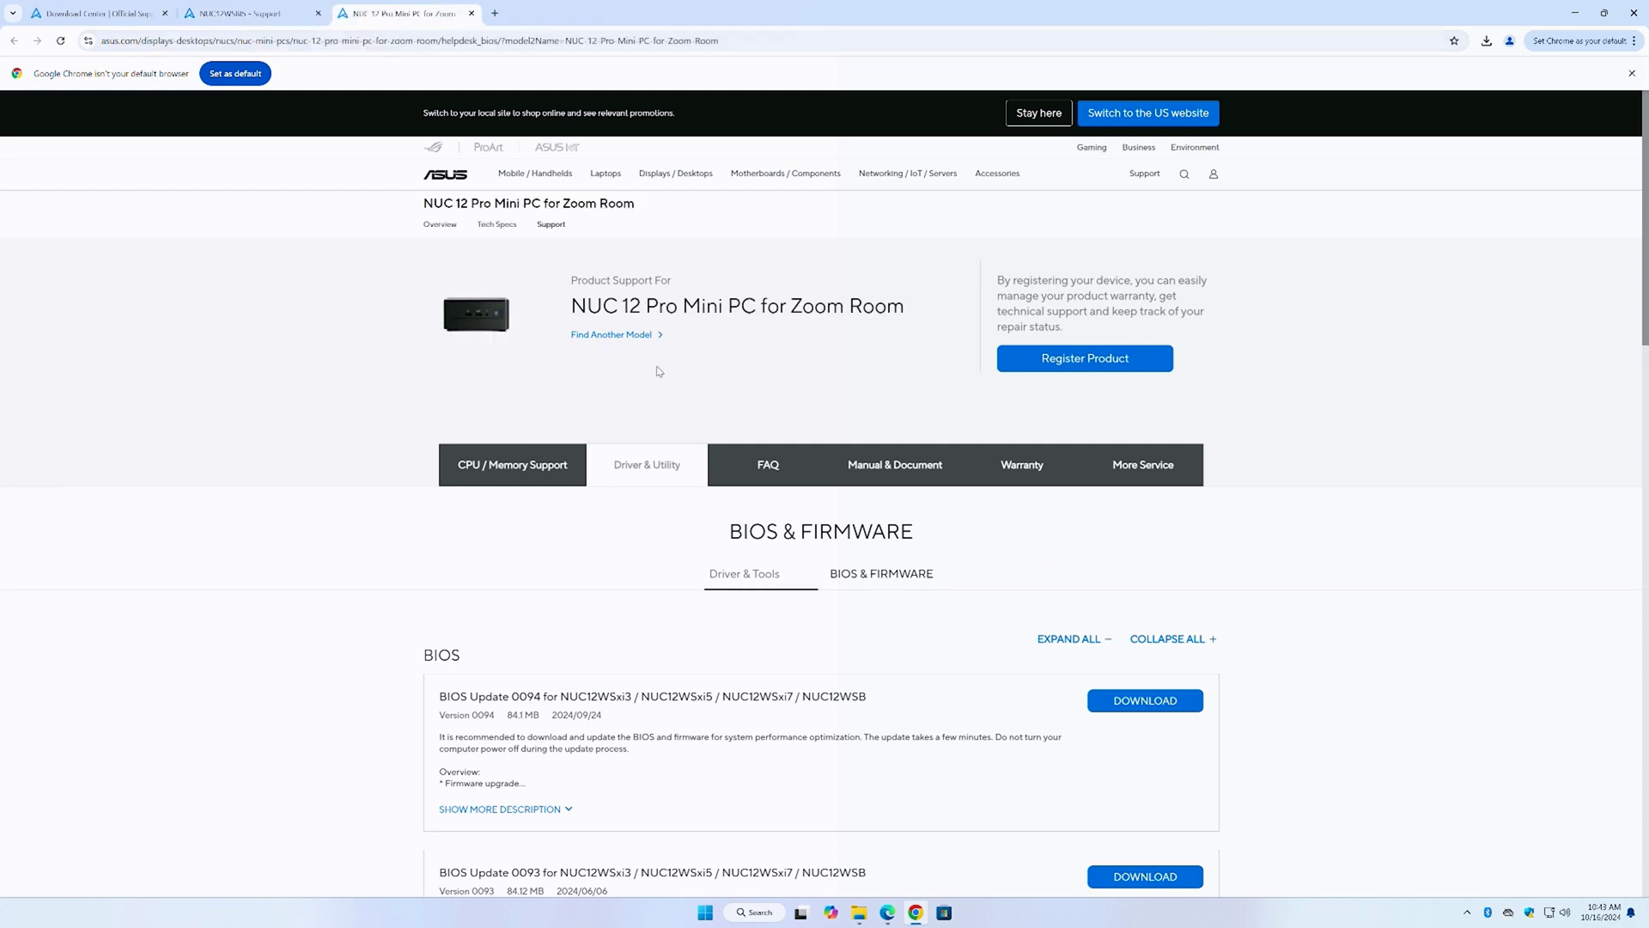
left_click(243, 14)
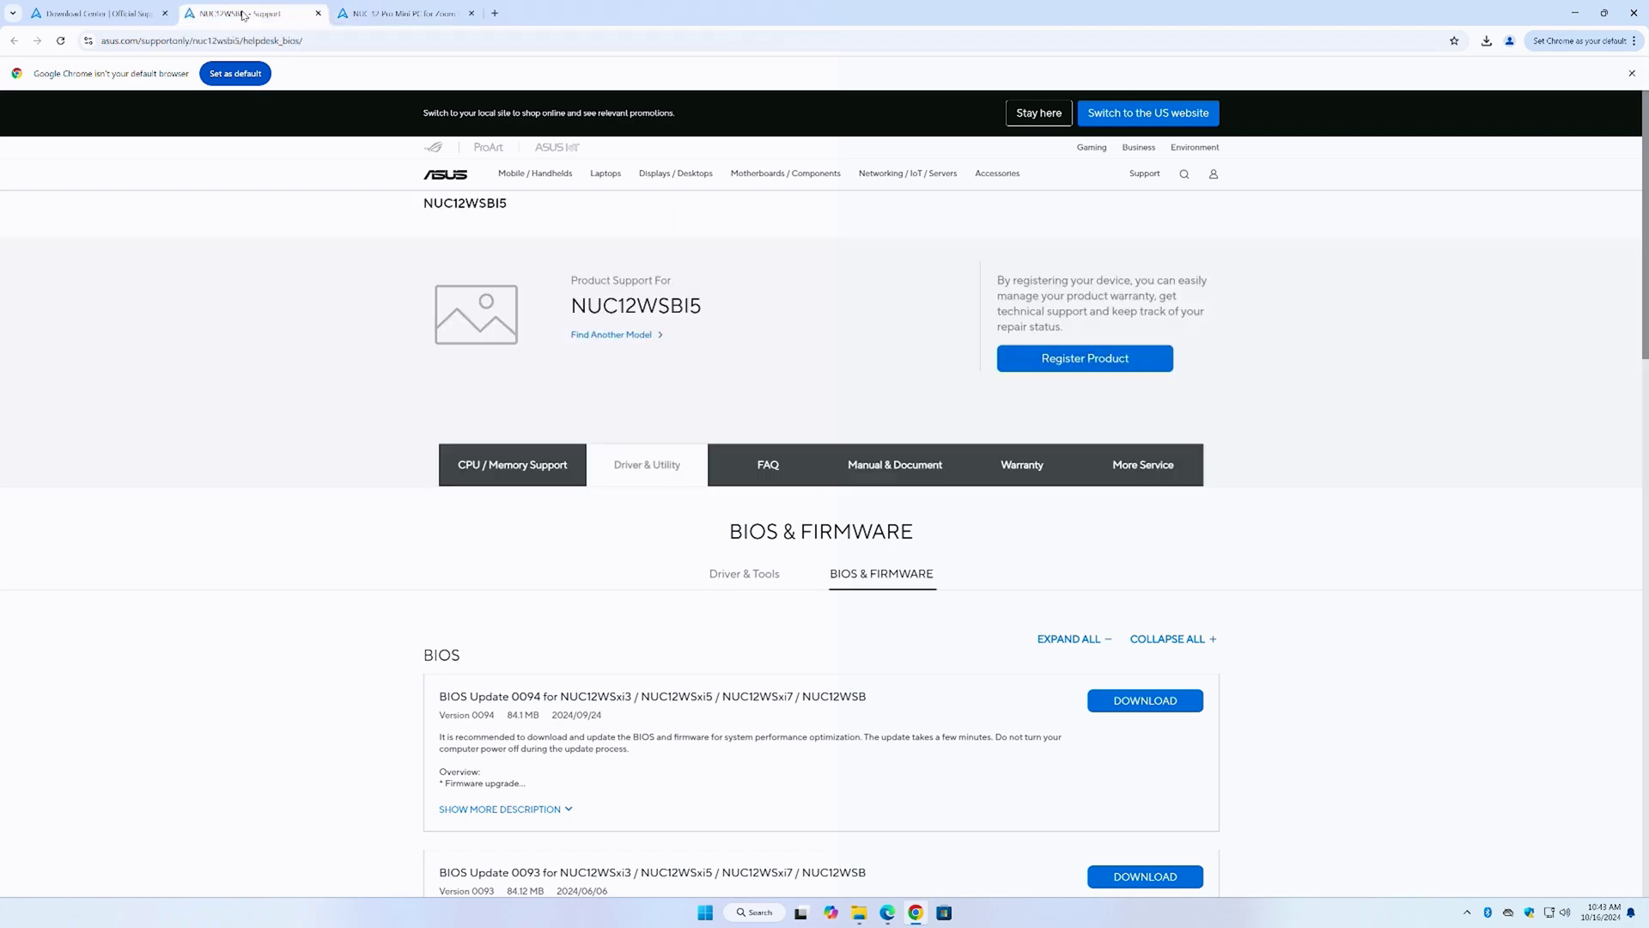
scroll(515, 491, "down", 10)
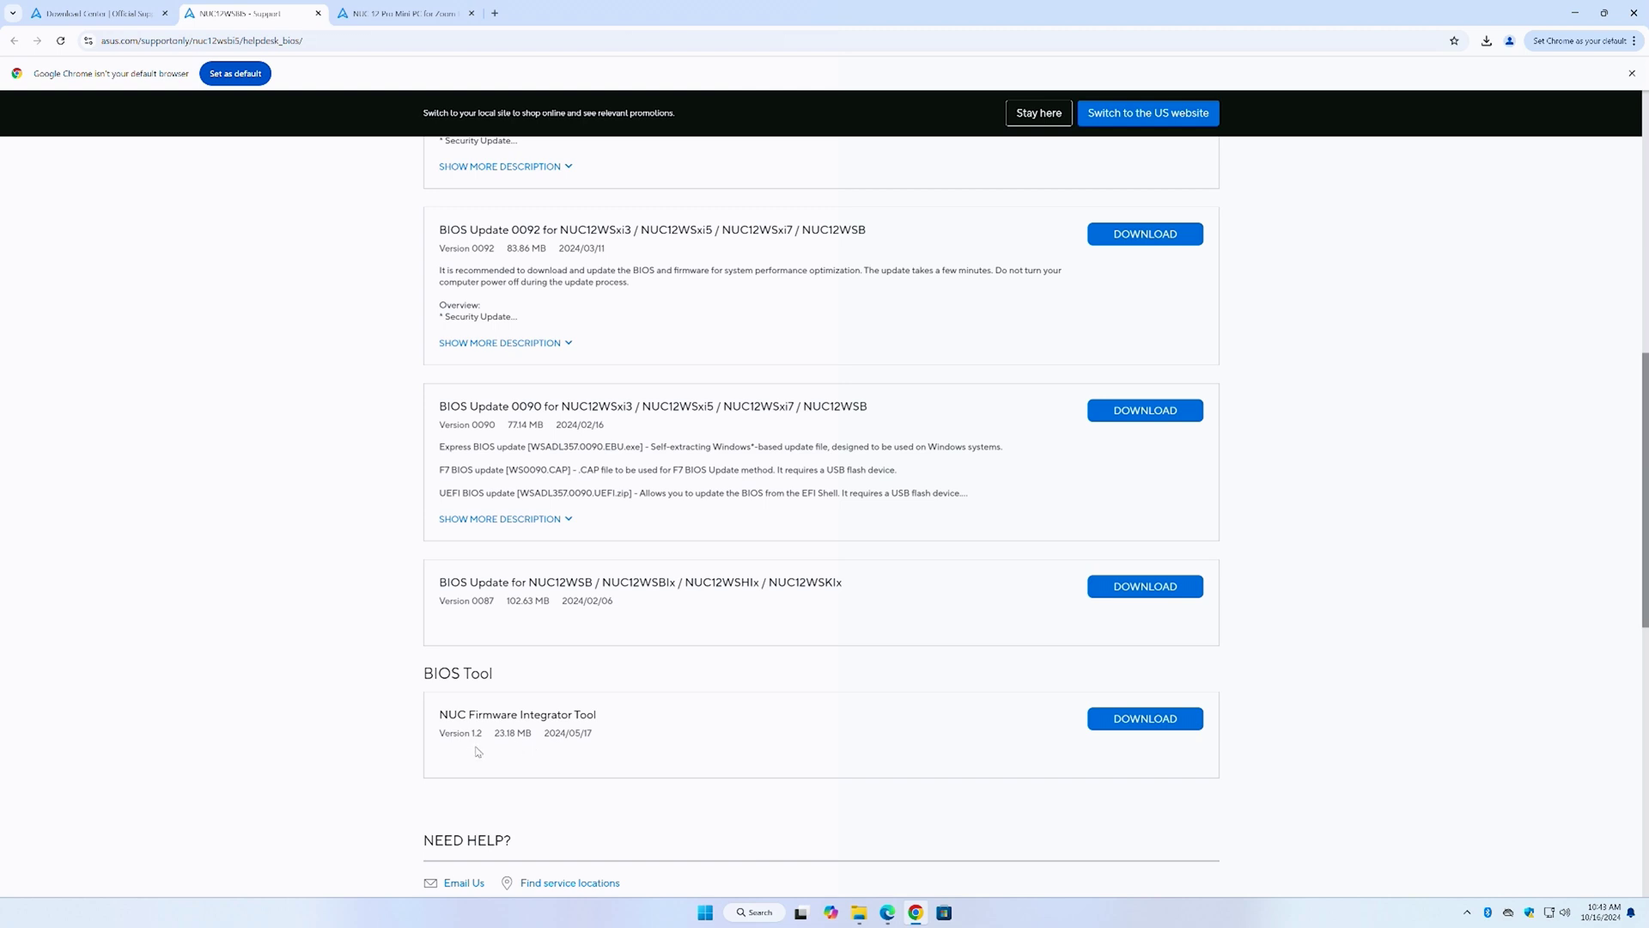
scroll(335, 96, "up", 3)
Step: Compare with the NUC 12 Pro Mini PC for Zoom Room BIOS list, then return to NUC12WSBI5
triple_click(398, 98)
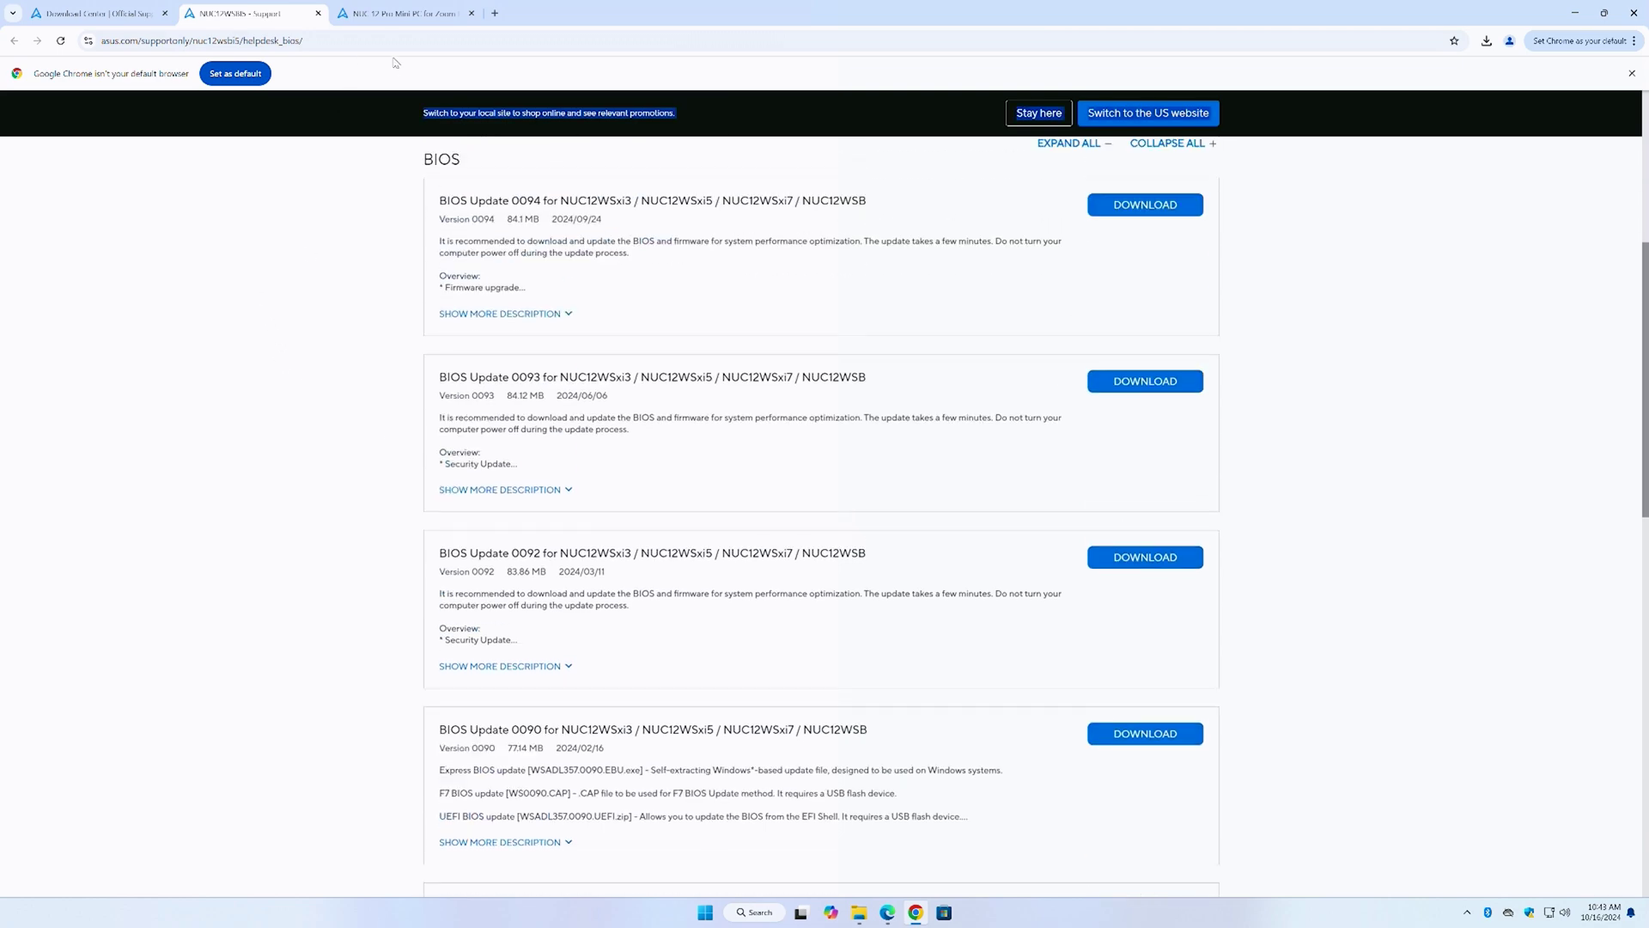
left_click(399, 14)
scroll(627, 486, "down", 5)
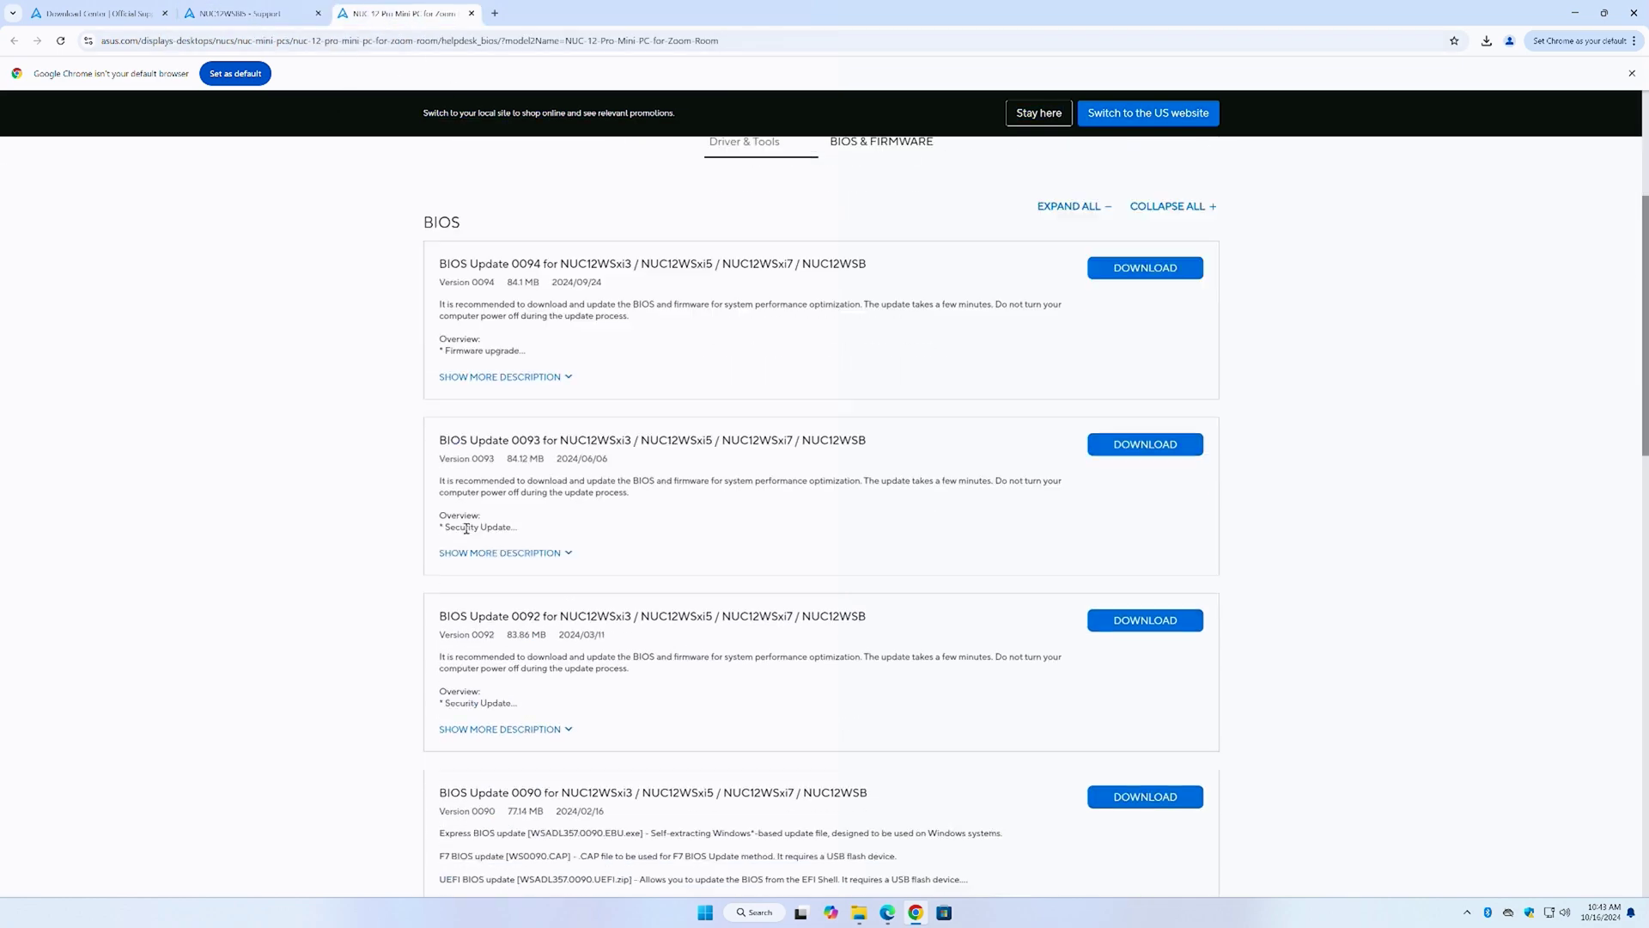
scroll(467, 528, "down", 5)
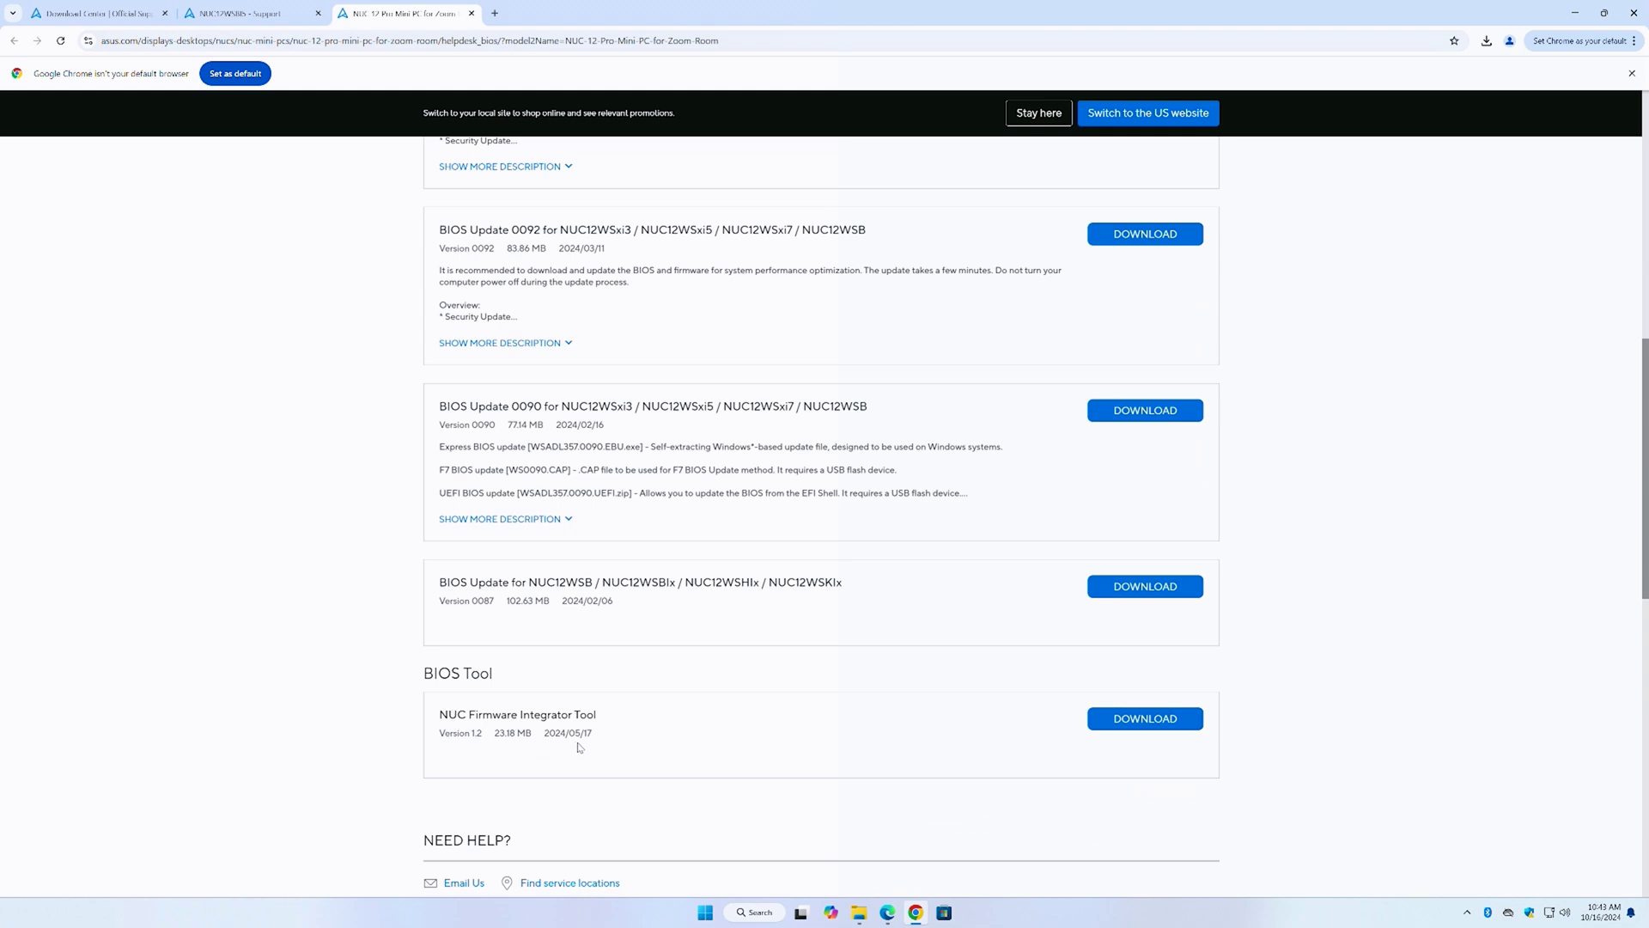
left_click(271, 24)
scroll(395, 361, "down", 5)
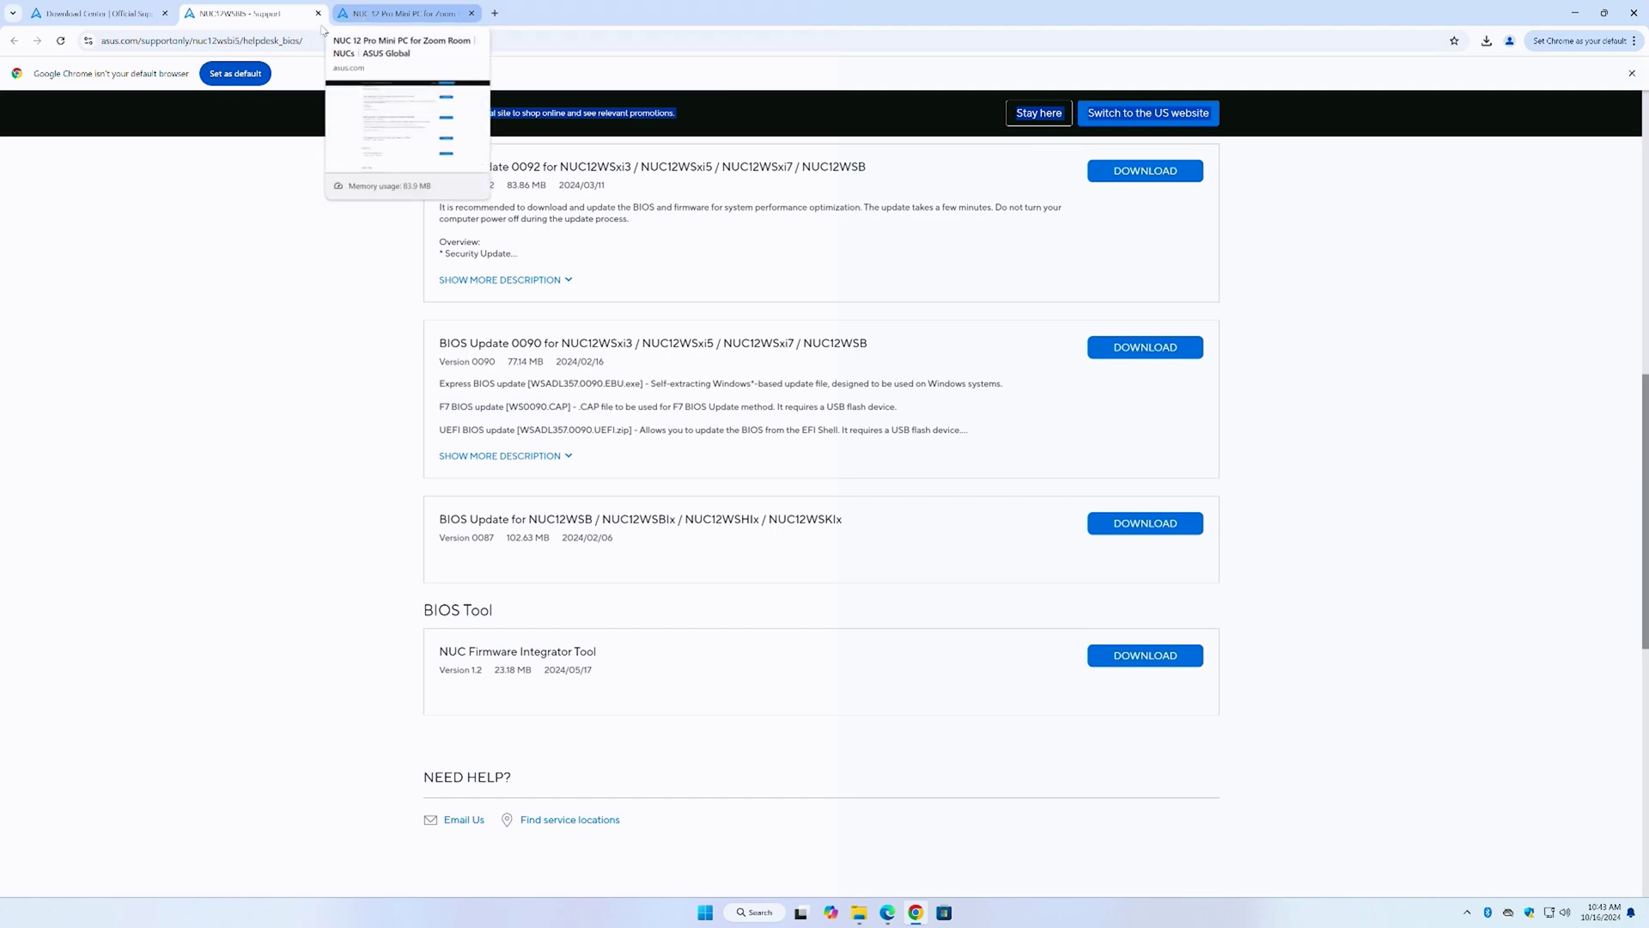
scroll(550, 581, "up", 6)
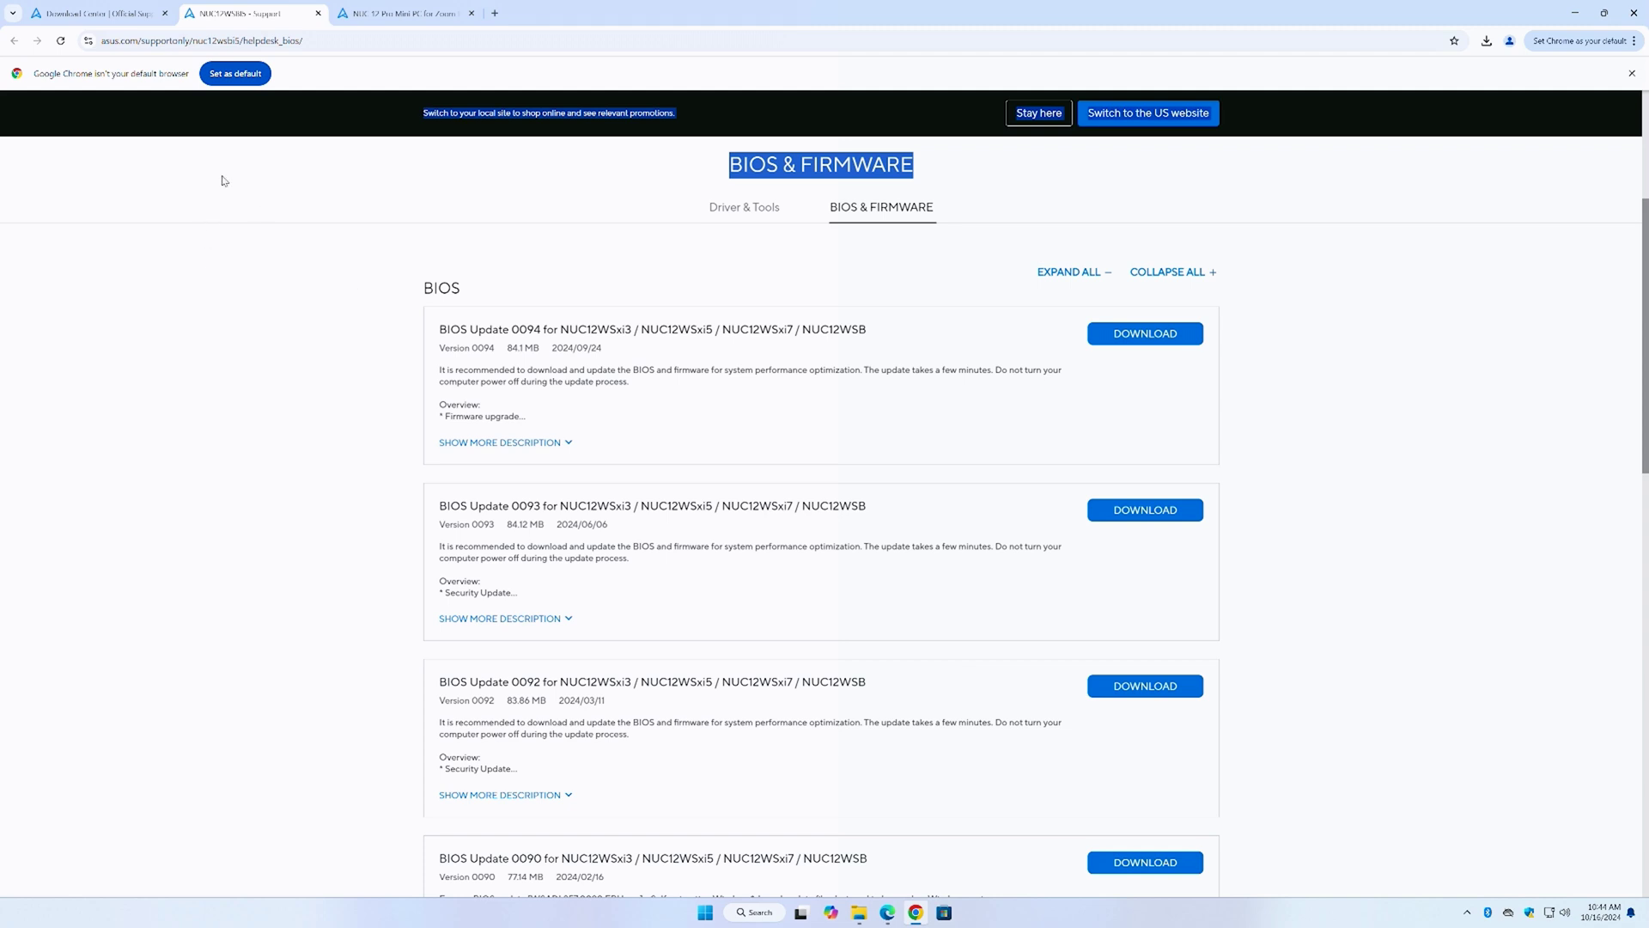
Step: Read the current BIOS version in Intel Driver & Support Assistant, then scroll the NUC12WSBI5 BIOS list
left_click(36, 17)
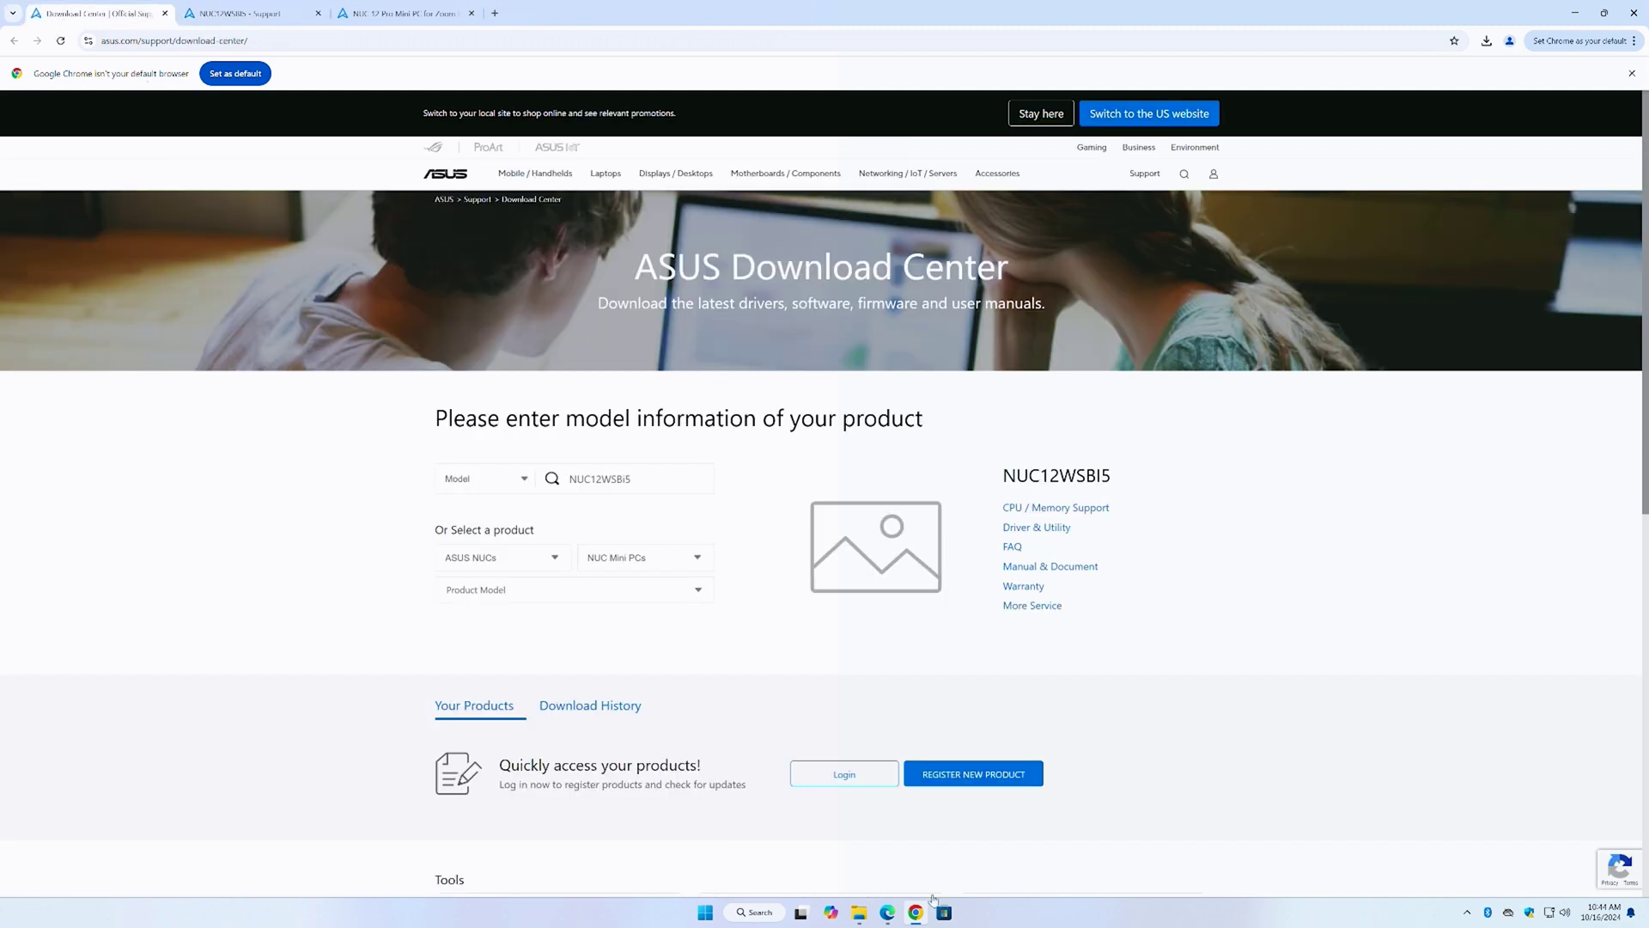
left_click(889, 913)
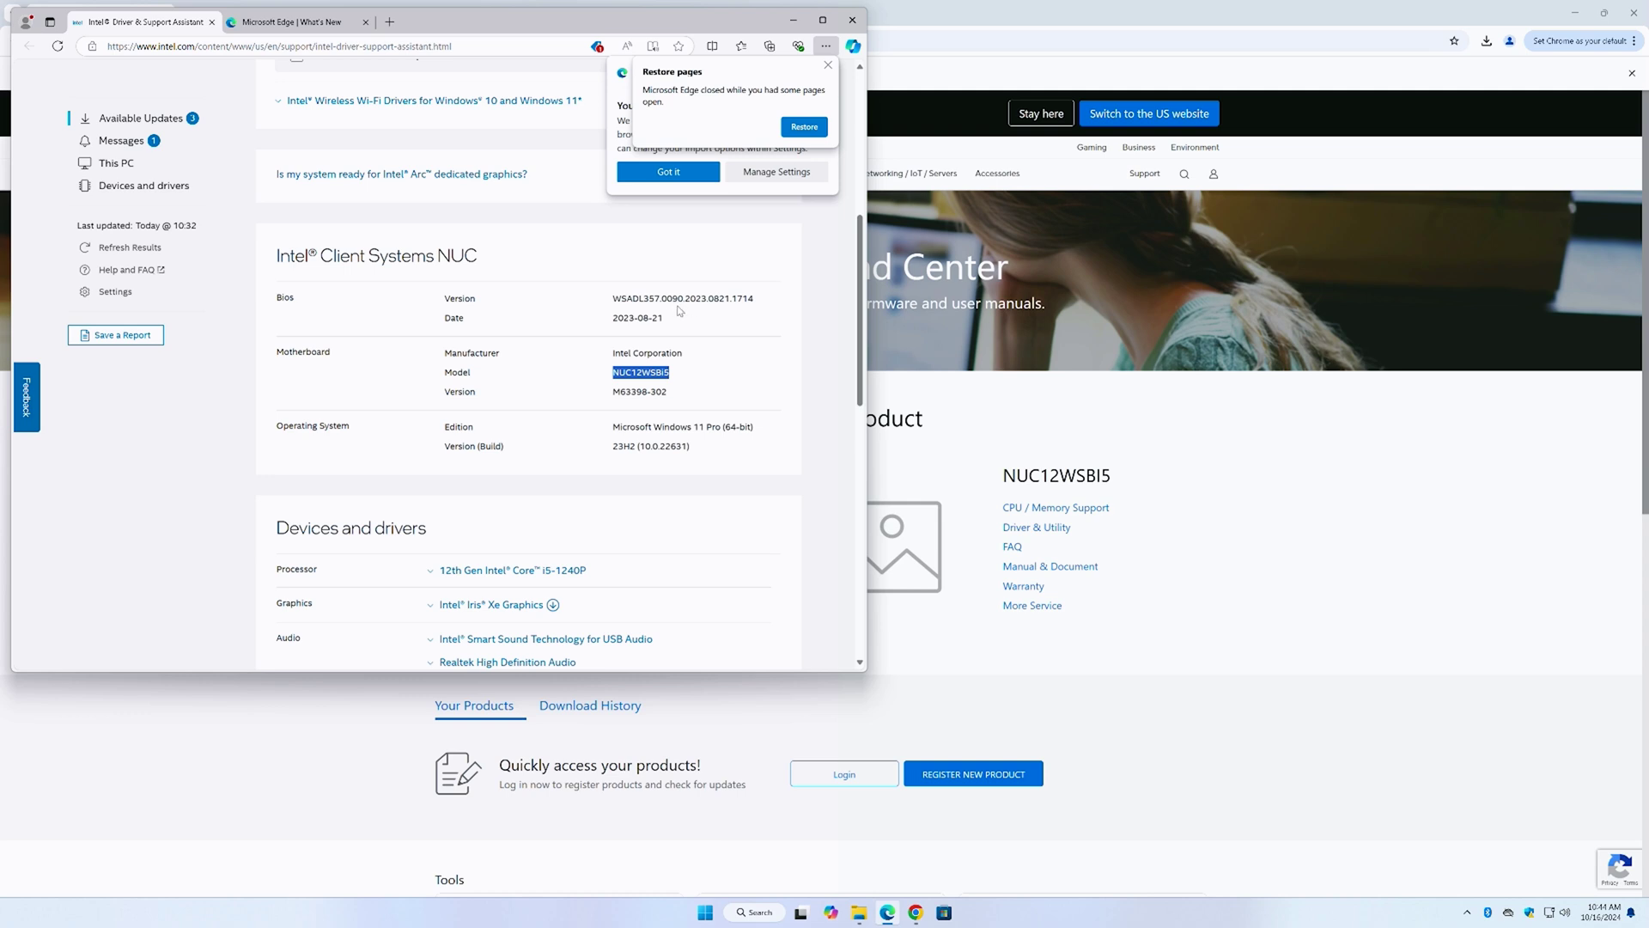
left_click(1190, 704)
scroll(760, 718, "down", 3)
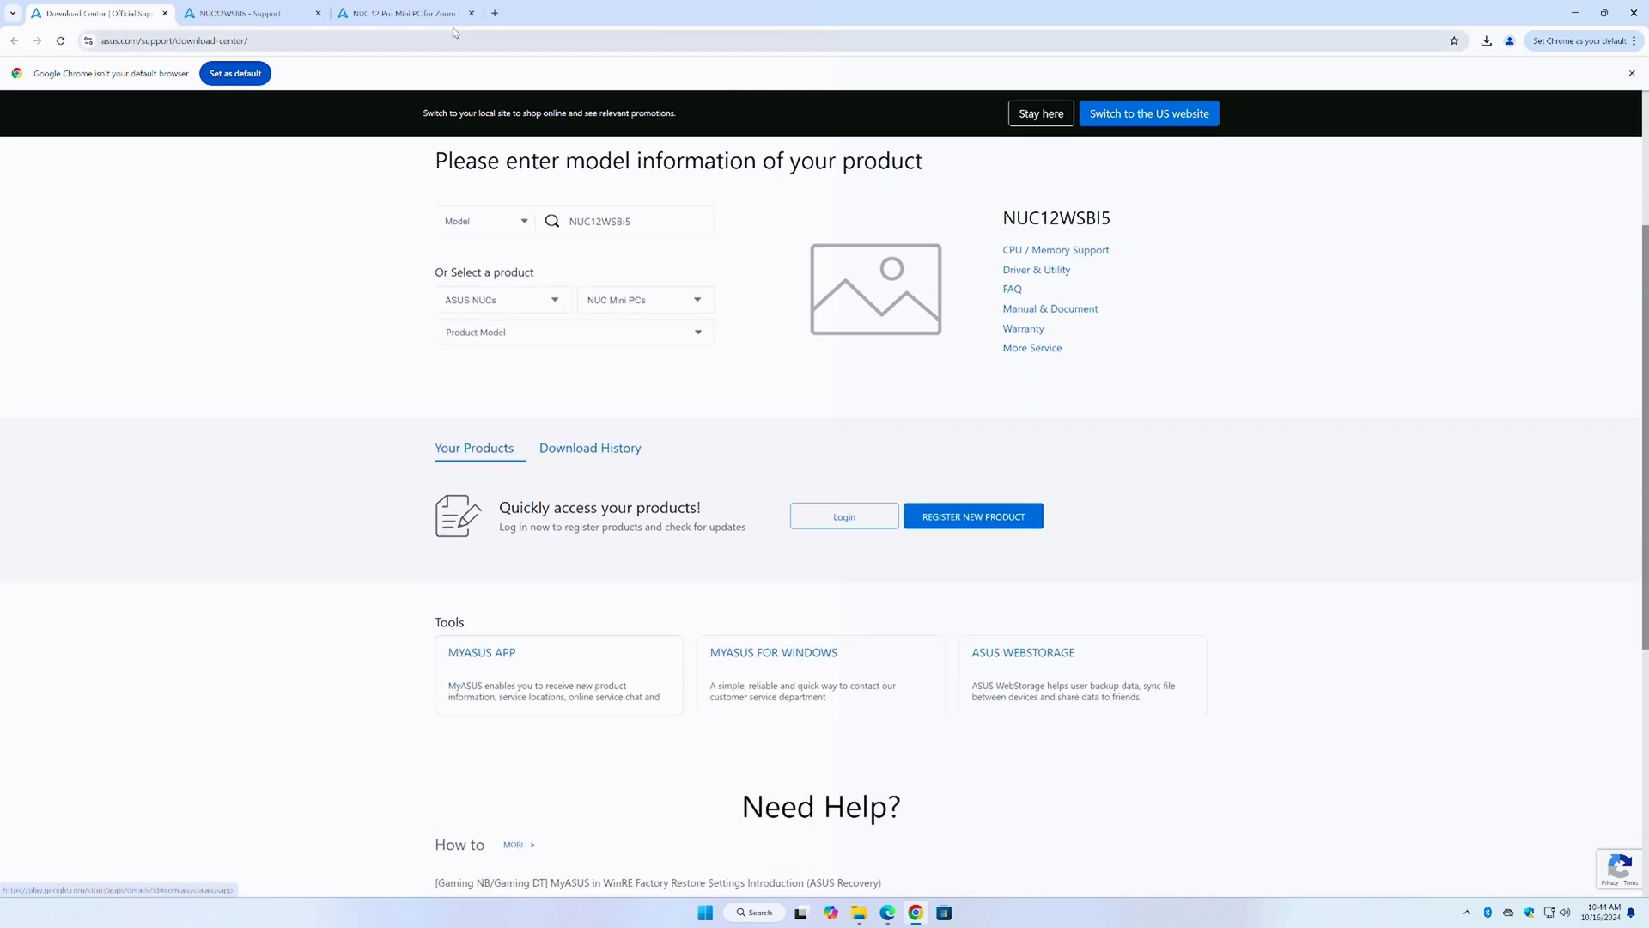
left_click(299, 10)
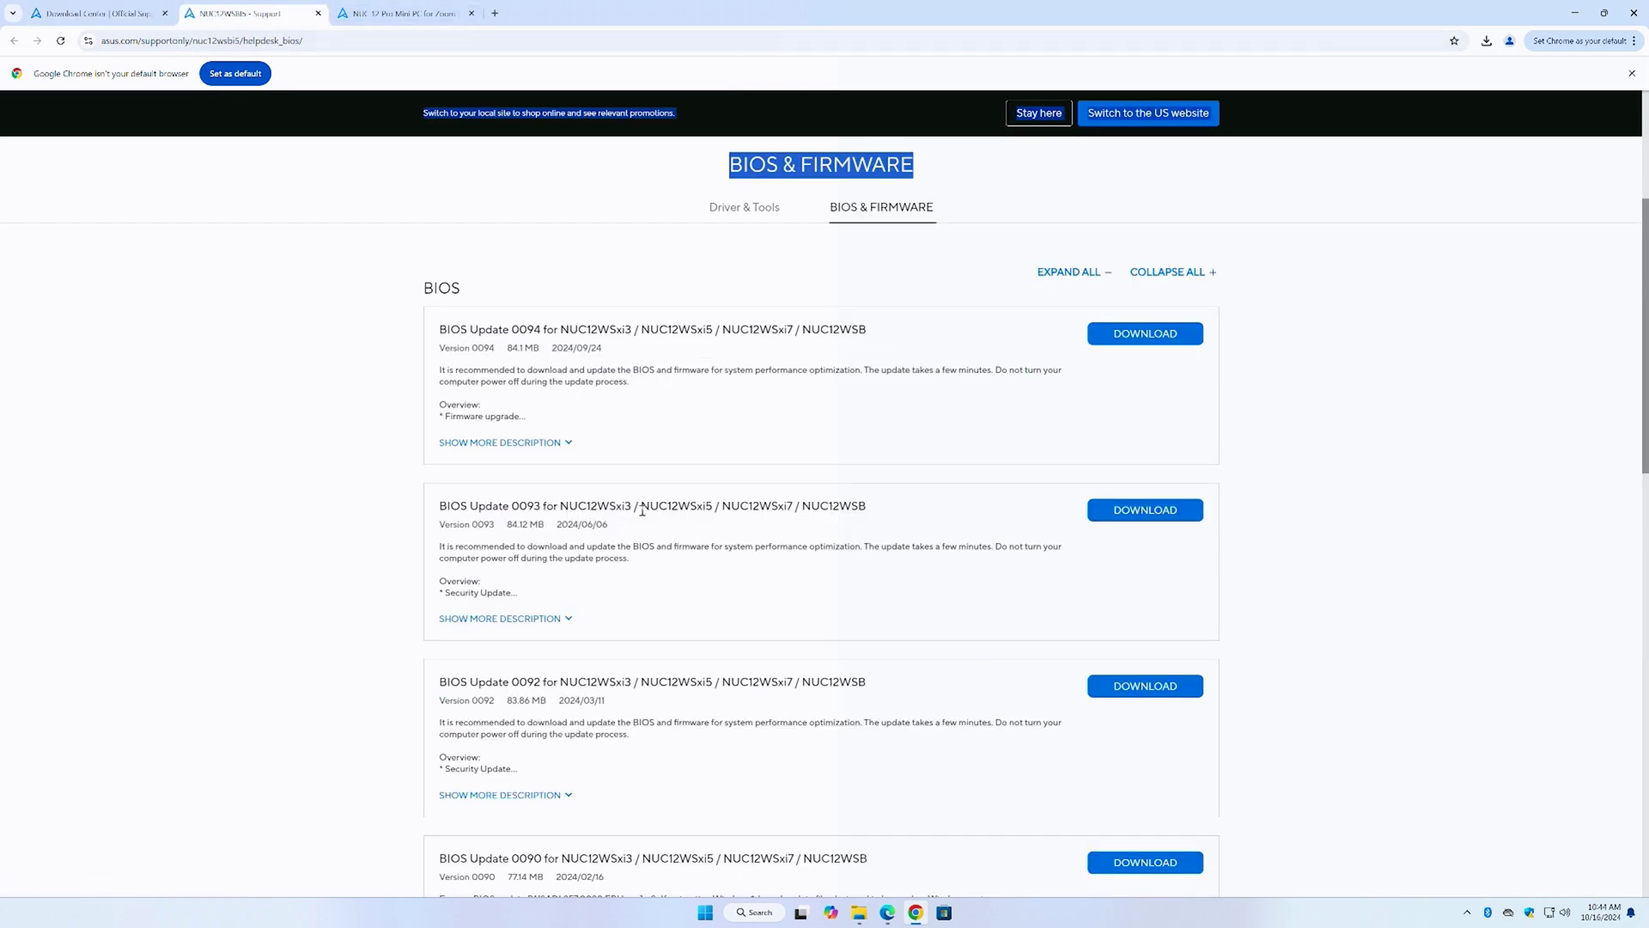
scroll(568, 555, "down", 2)
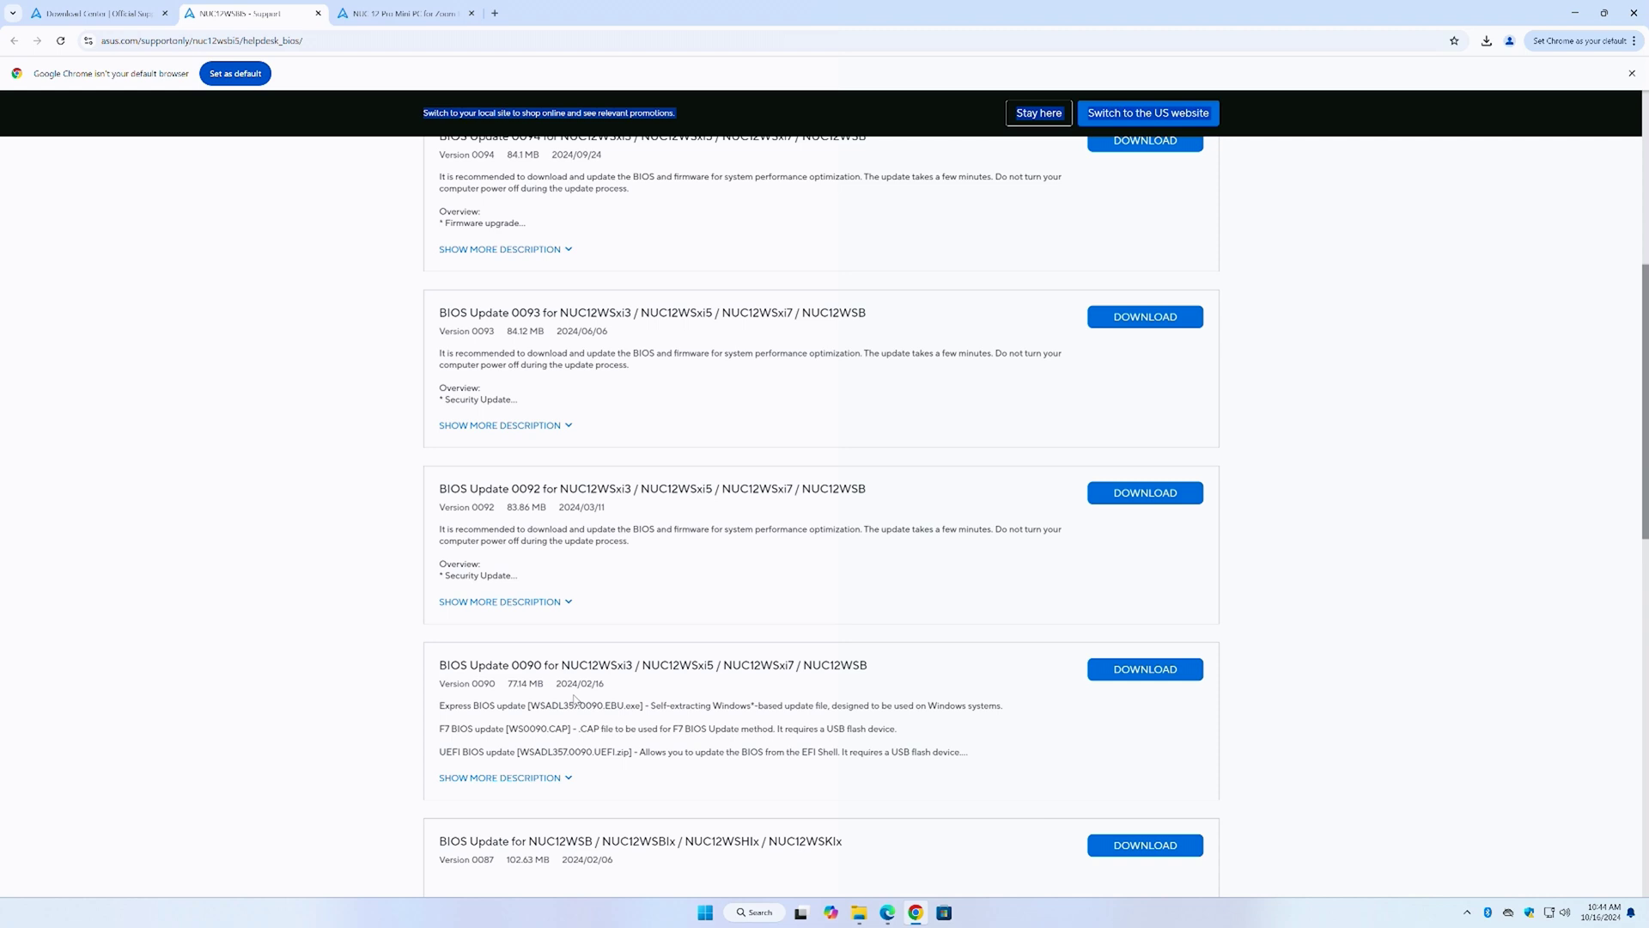
scroll(574, 699, "down", 1)
scroll(575, 699, "down", 2)
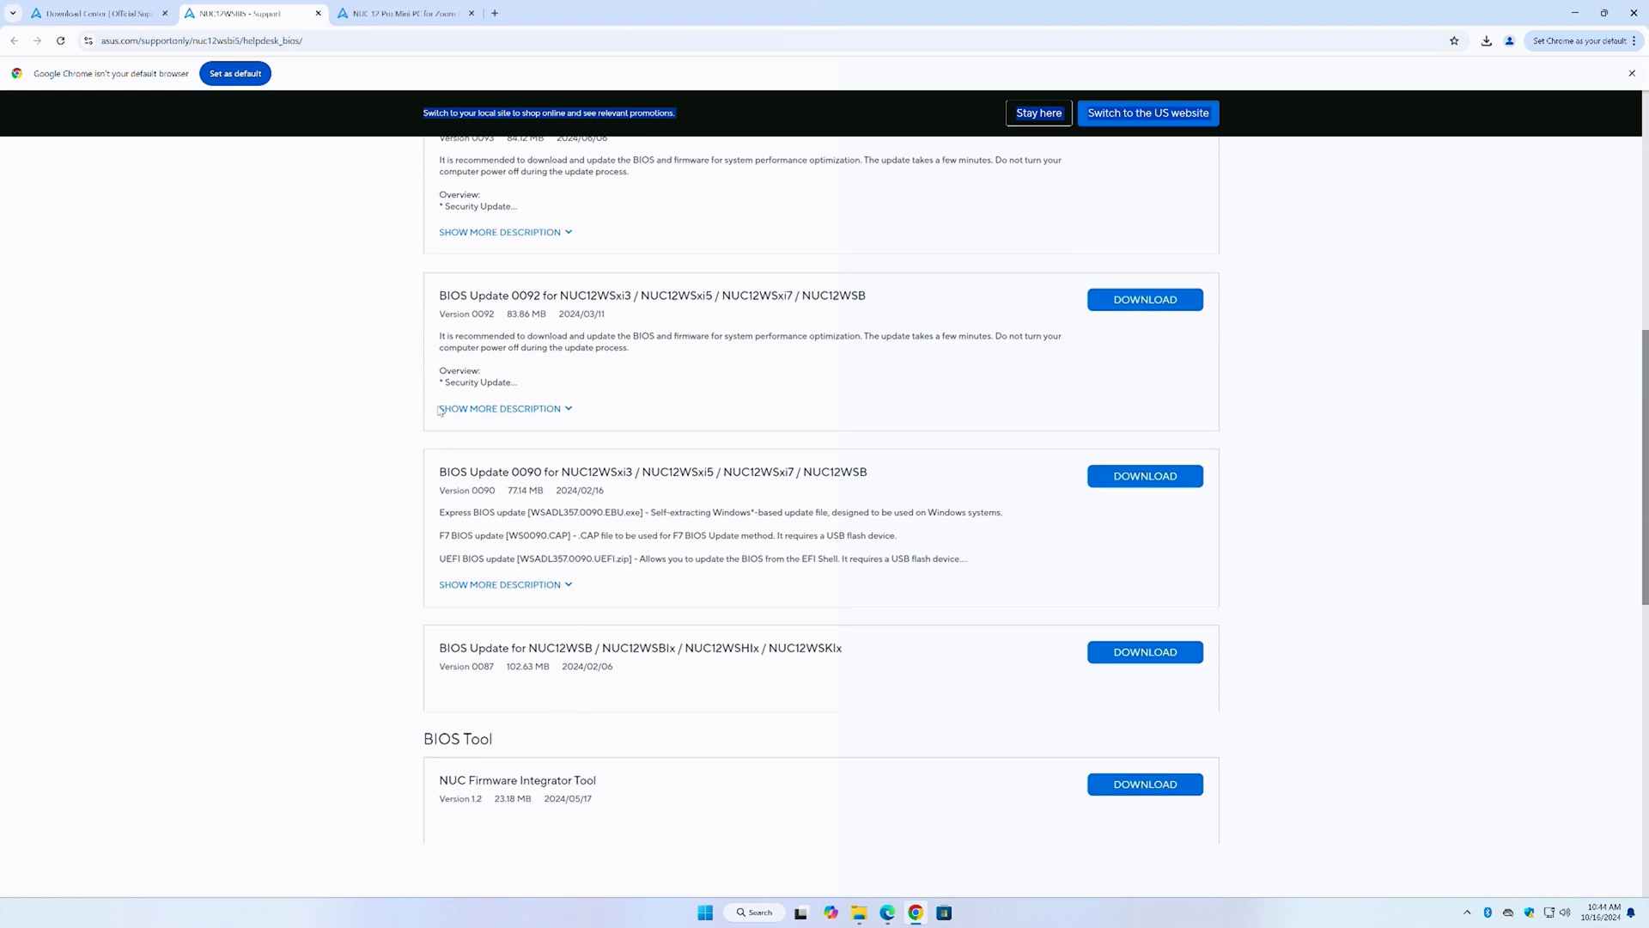
Step: Compare the ASUS Download Center page against the Intel assistant's BIOS and model details
key("ctrl+shift+Tab")
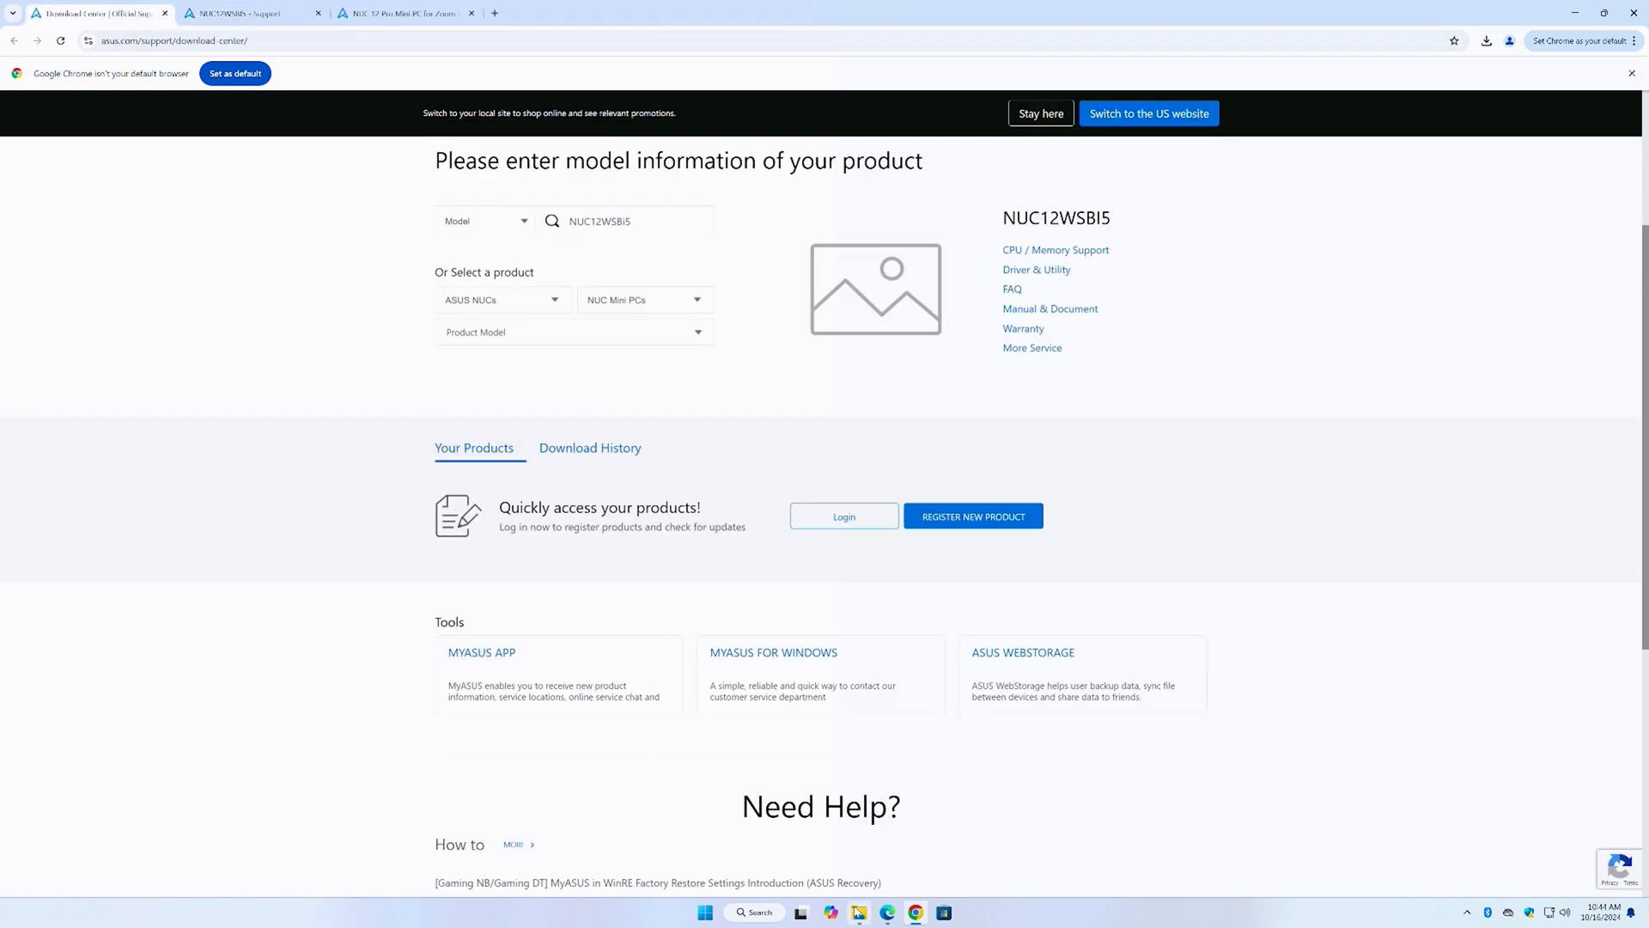
left_click(900, 920)
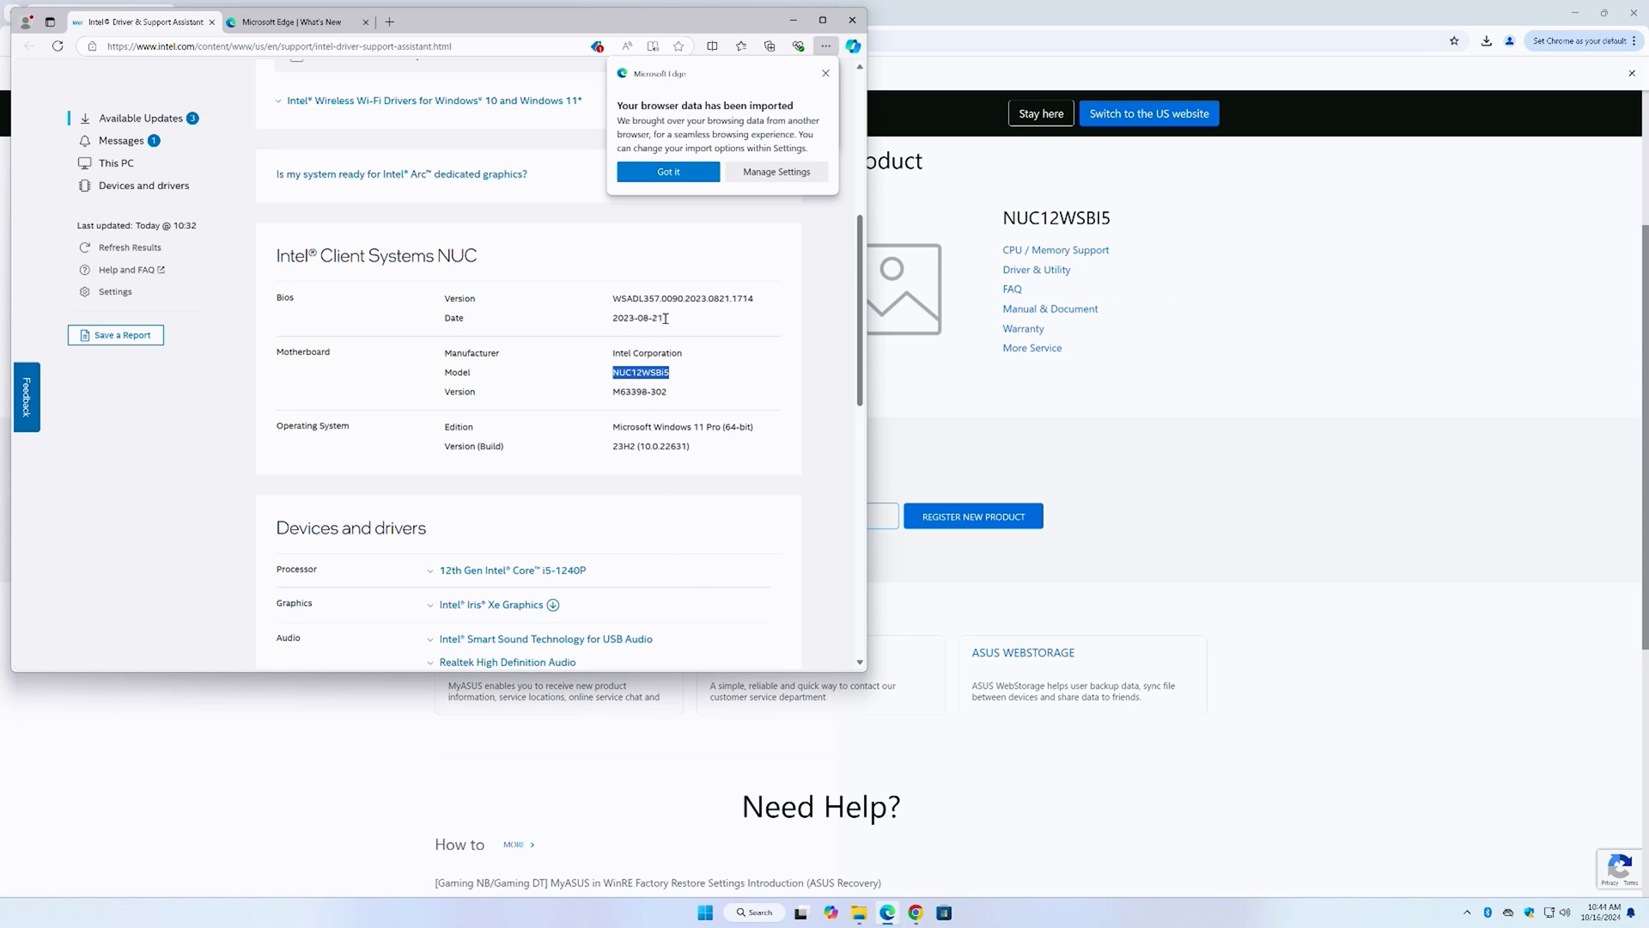
left_click(1002, 449)
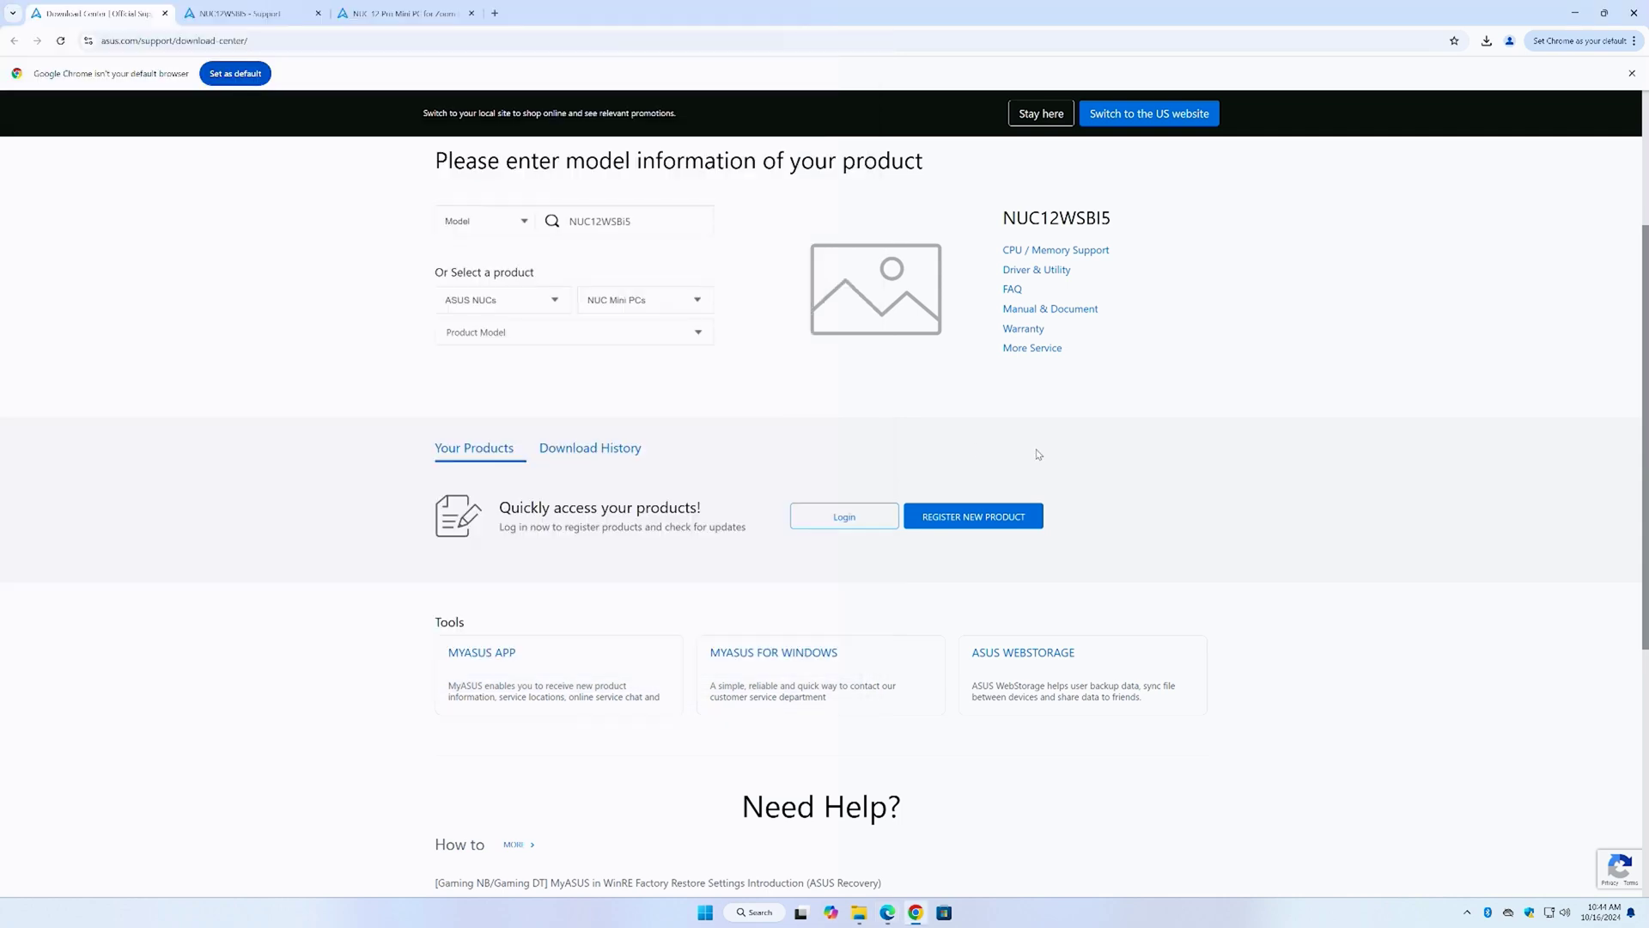
scroll(785, 547, "up", 2)
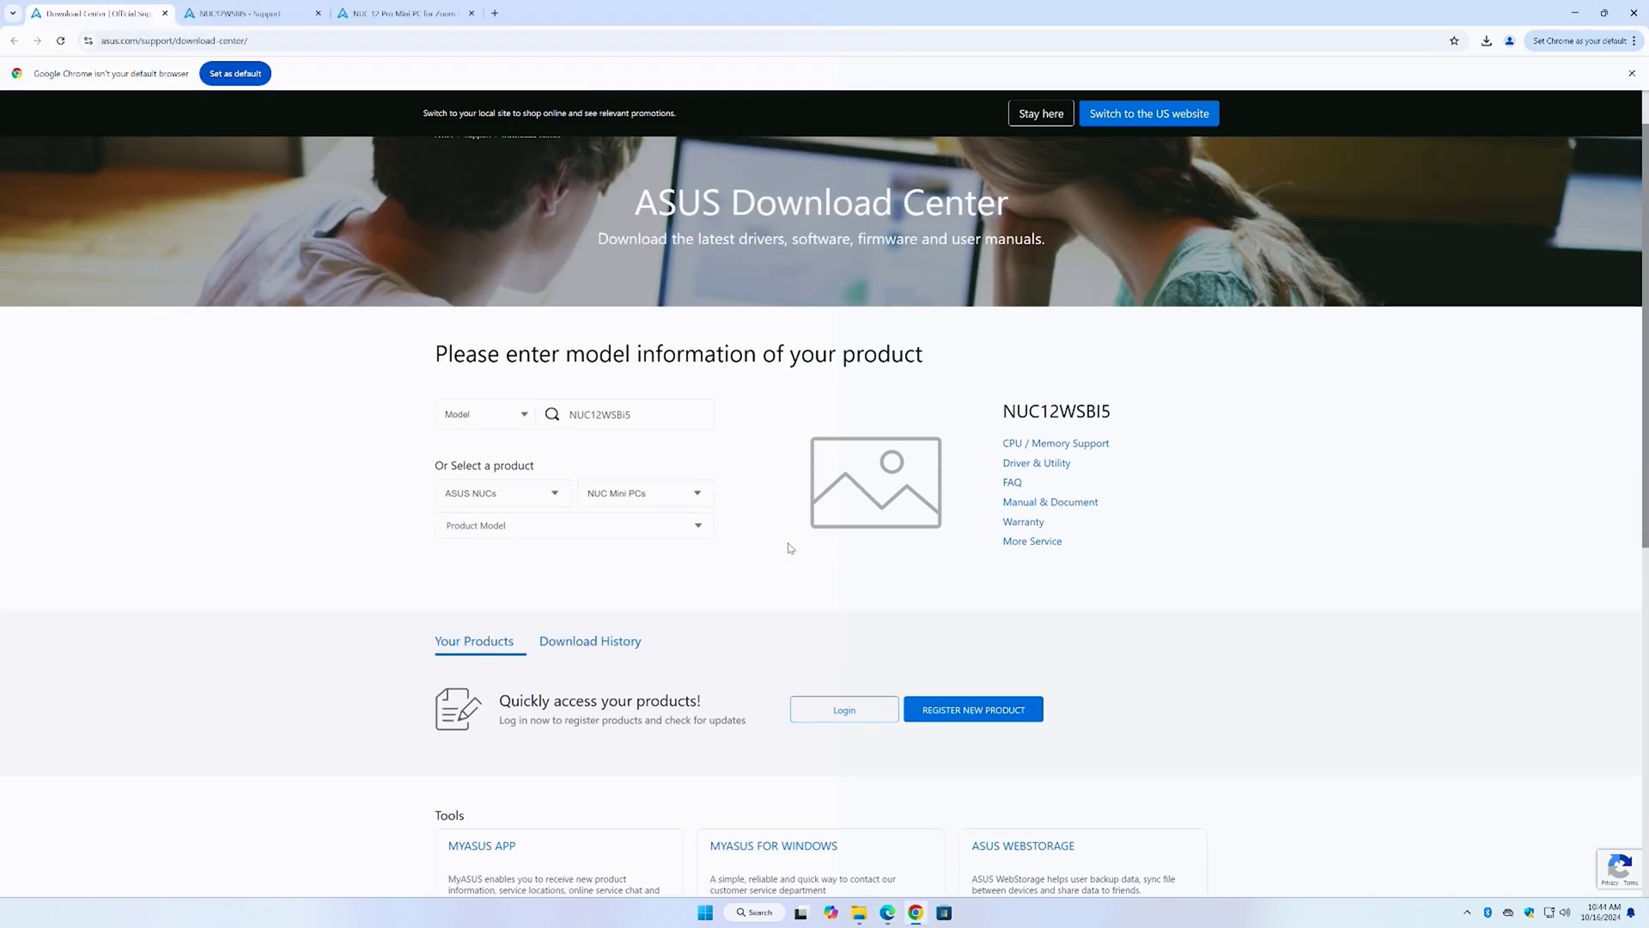
scroll(790, 549, "down", 1)
scroll(790, 549, "down", 2)
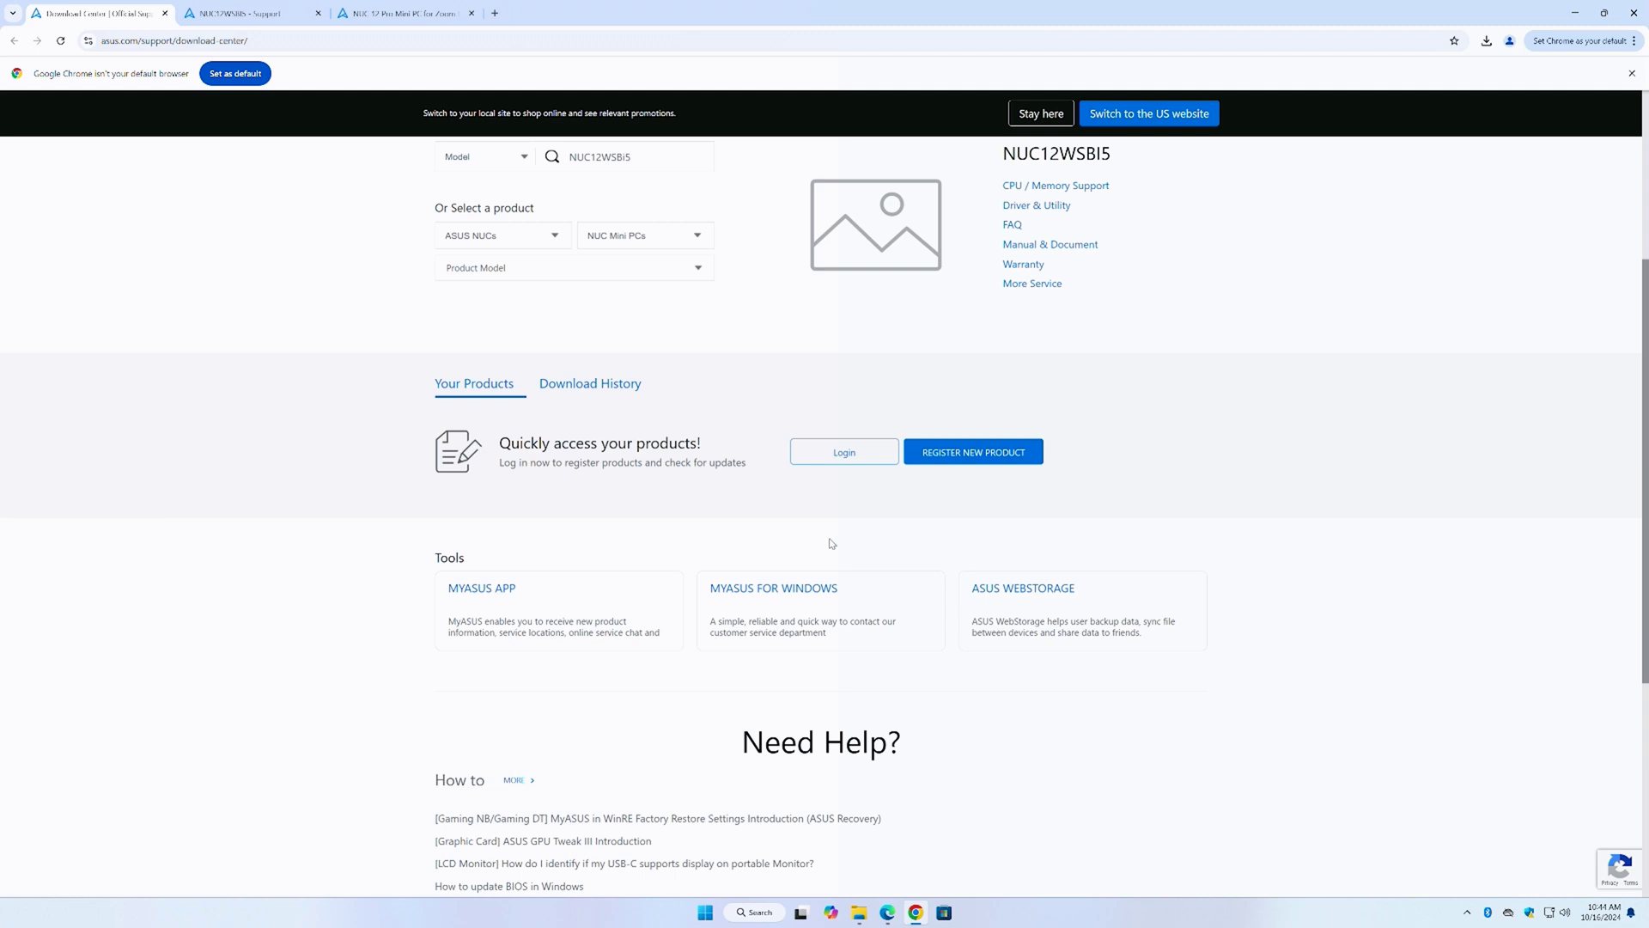
scroll(833, 545, "up", 1)
Step: Recheck the Intel system report, then return to the NUC12WSBI5 BIOS list with releases 0093–0087
left_click(887, 916)
scroll(485, 355, "up", 3)
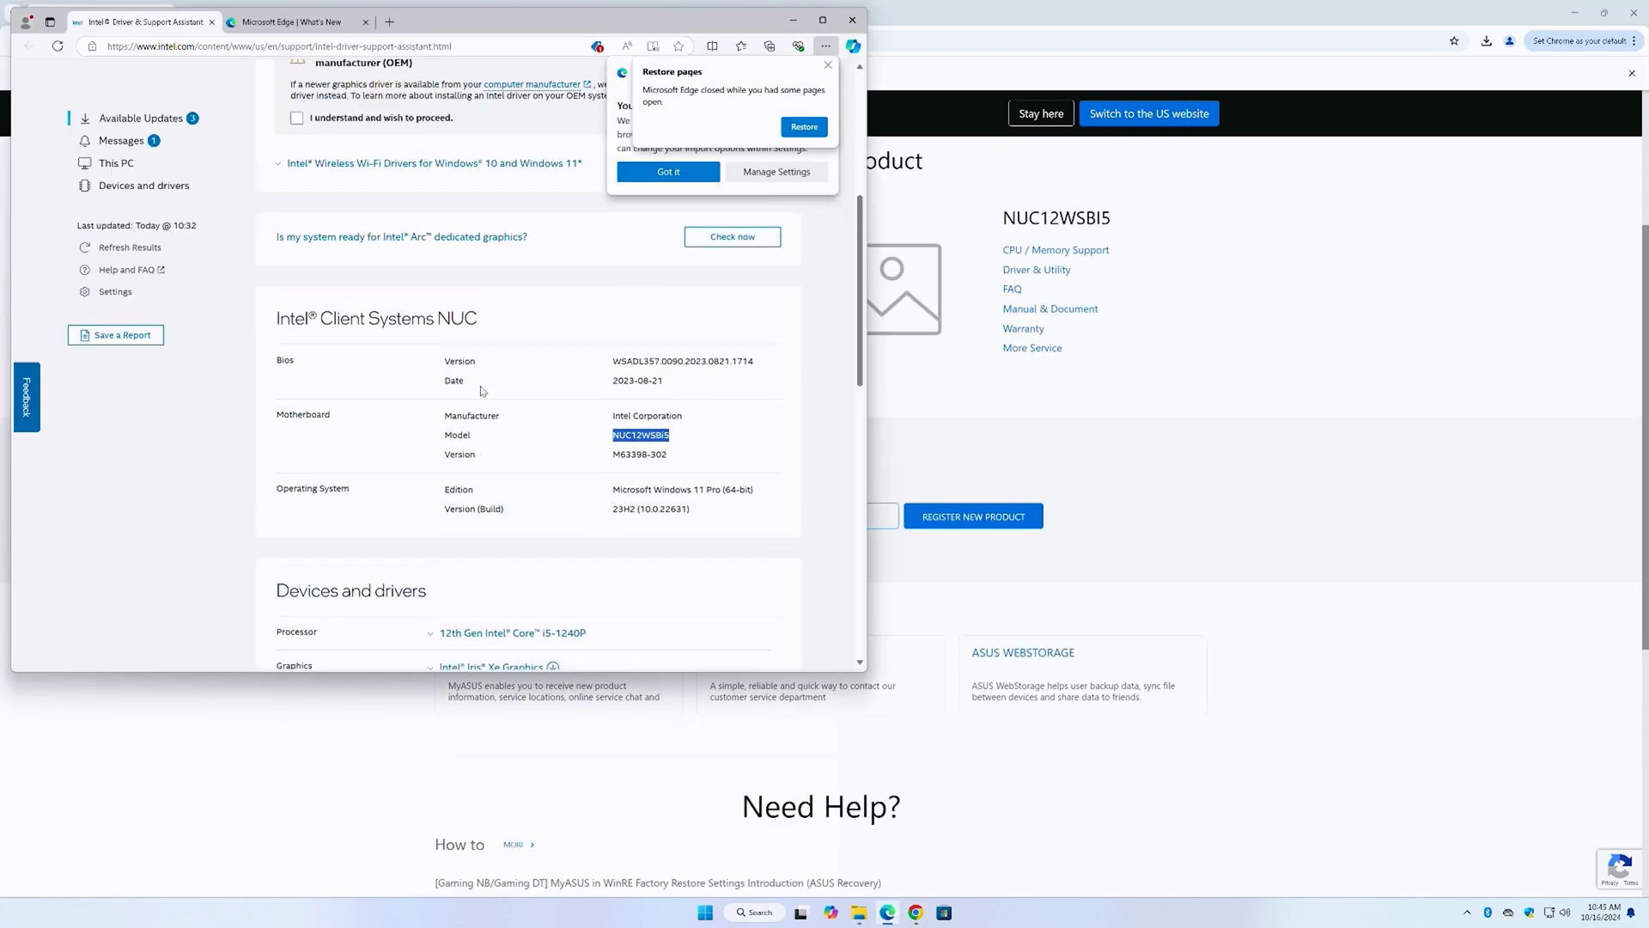
scroll(482, 391, "down", 3)
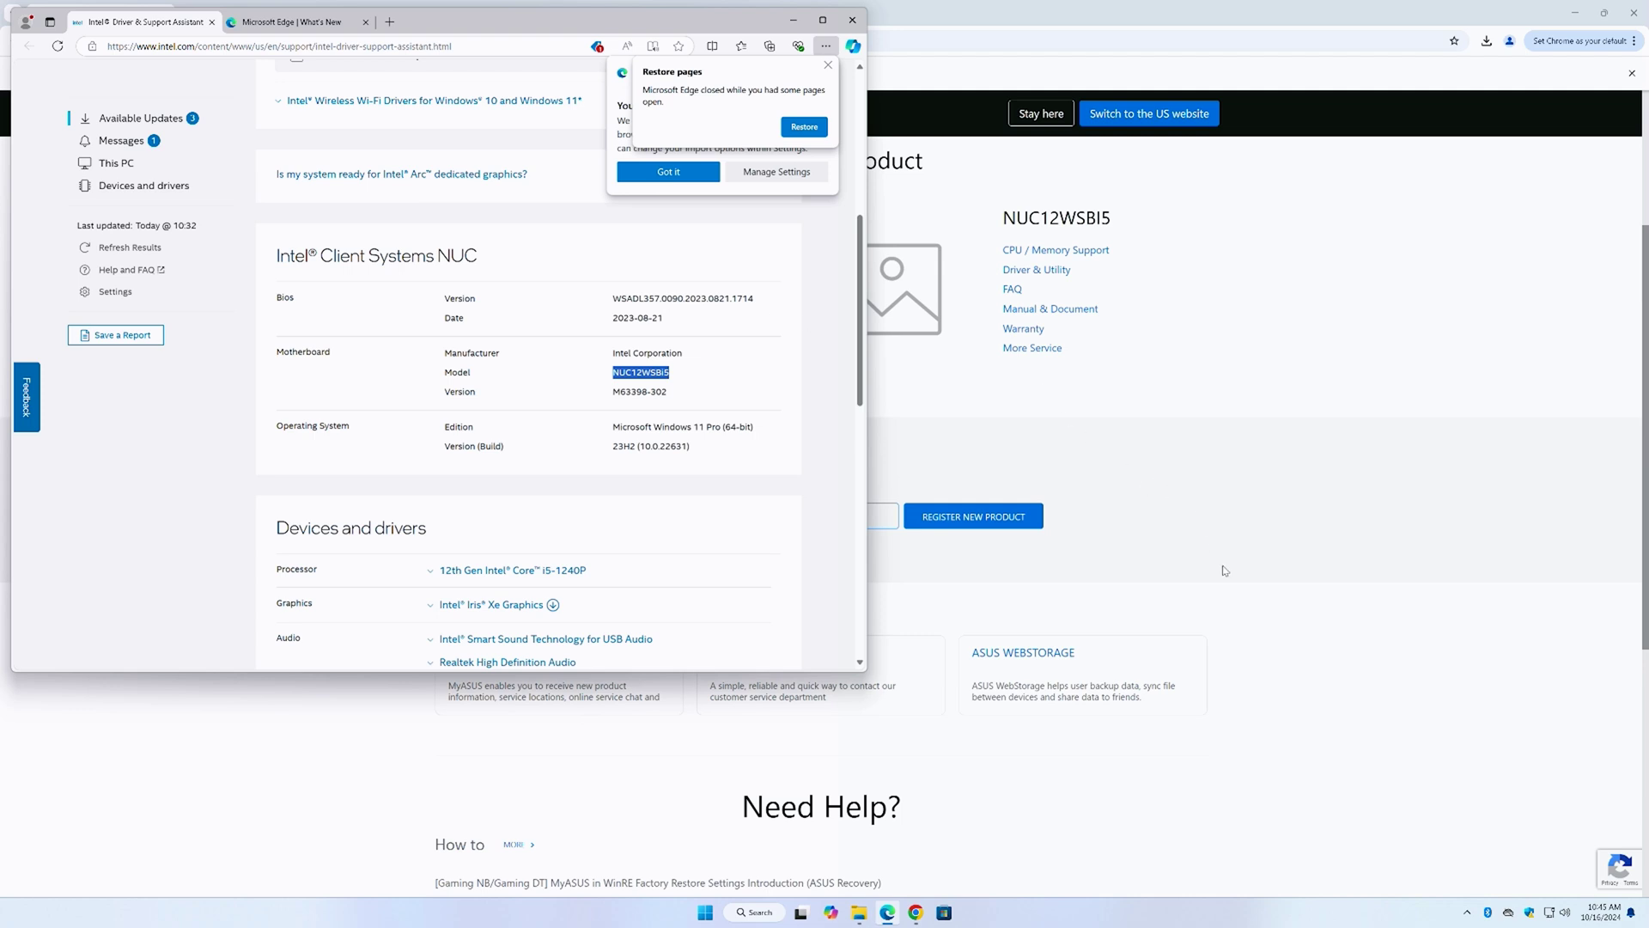
left_click(1052, 538)
scroll(662, 519, "down", 2)
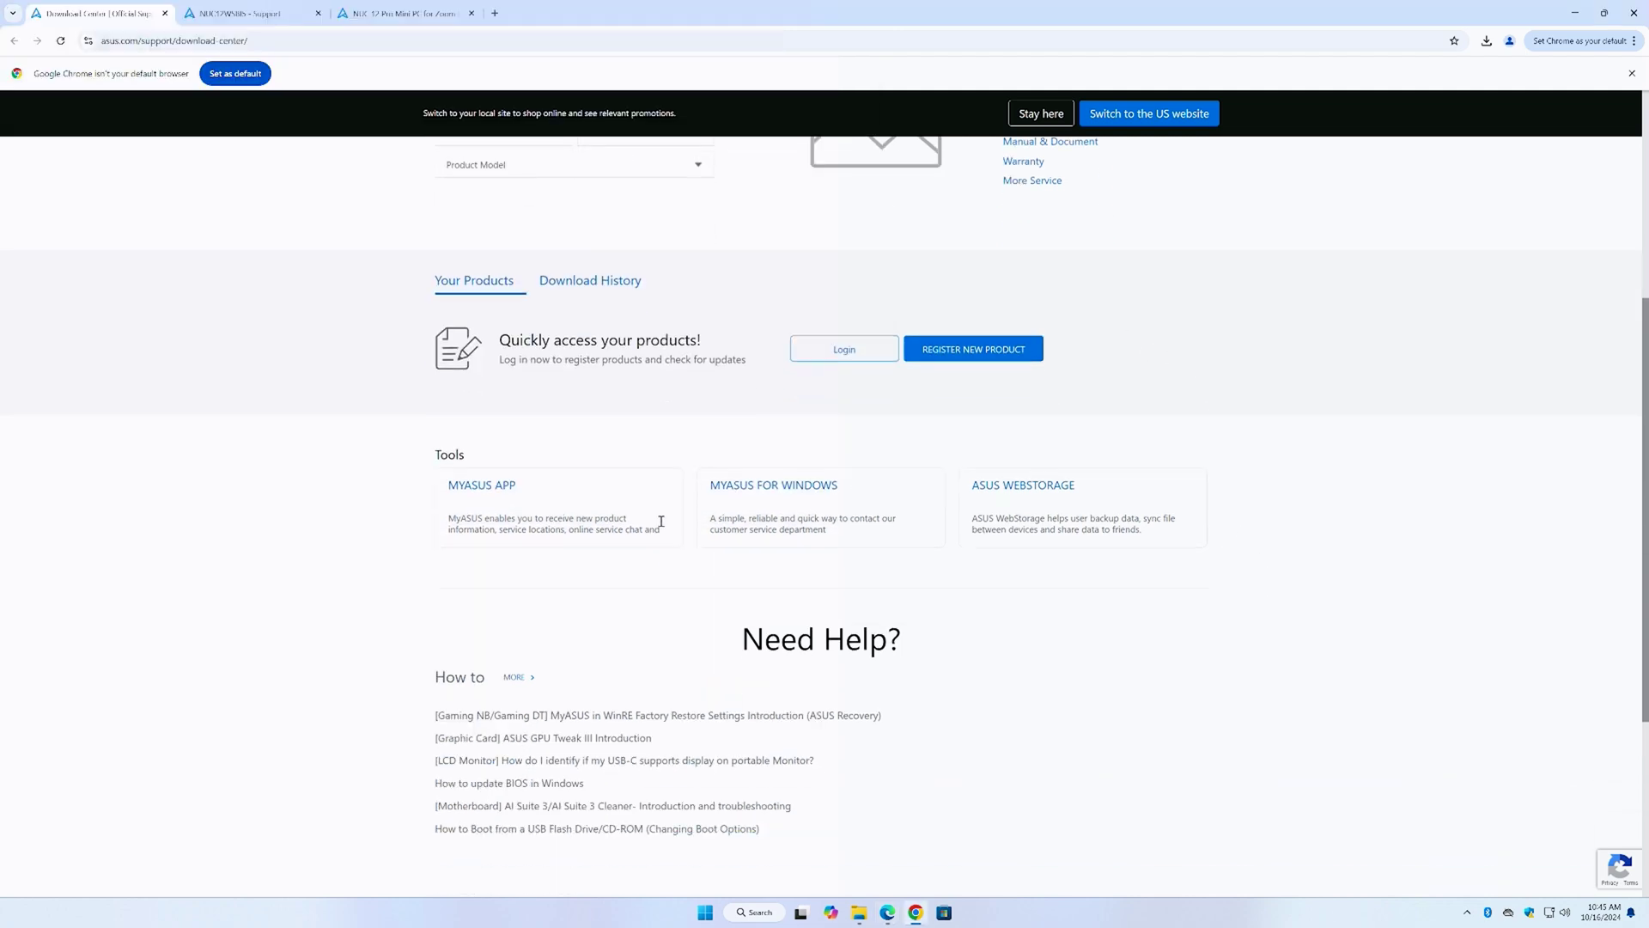
scroll(666, 525, "up", 4)
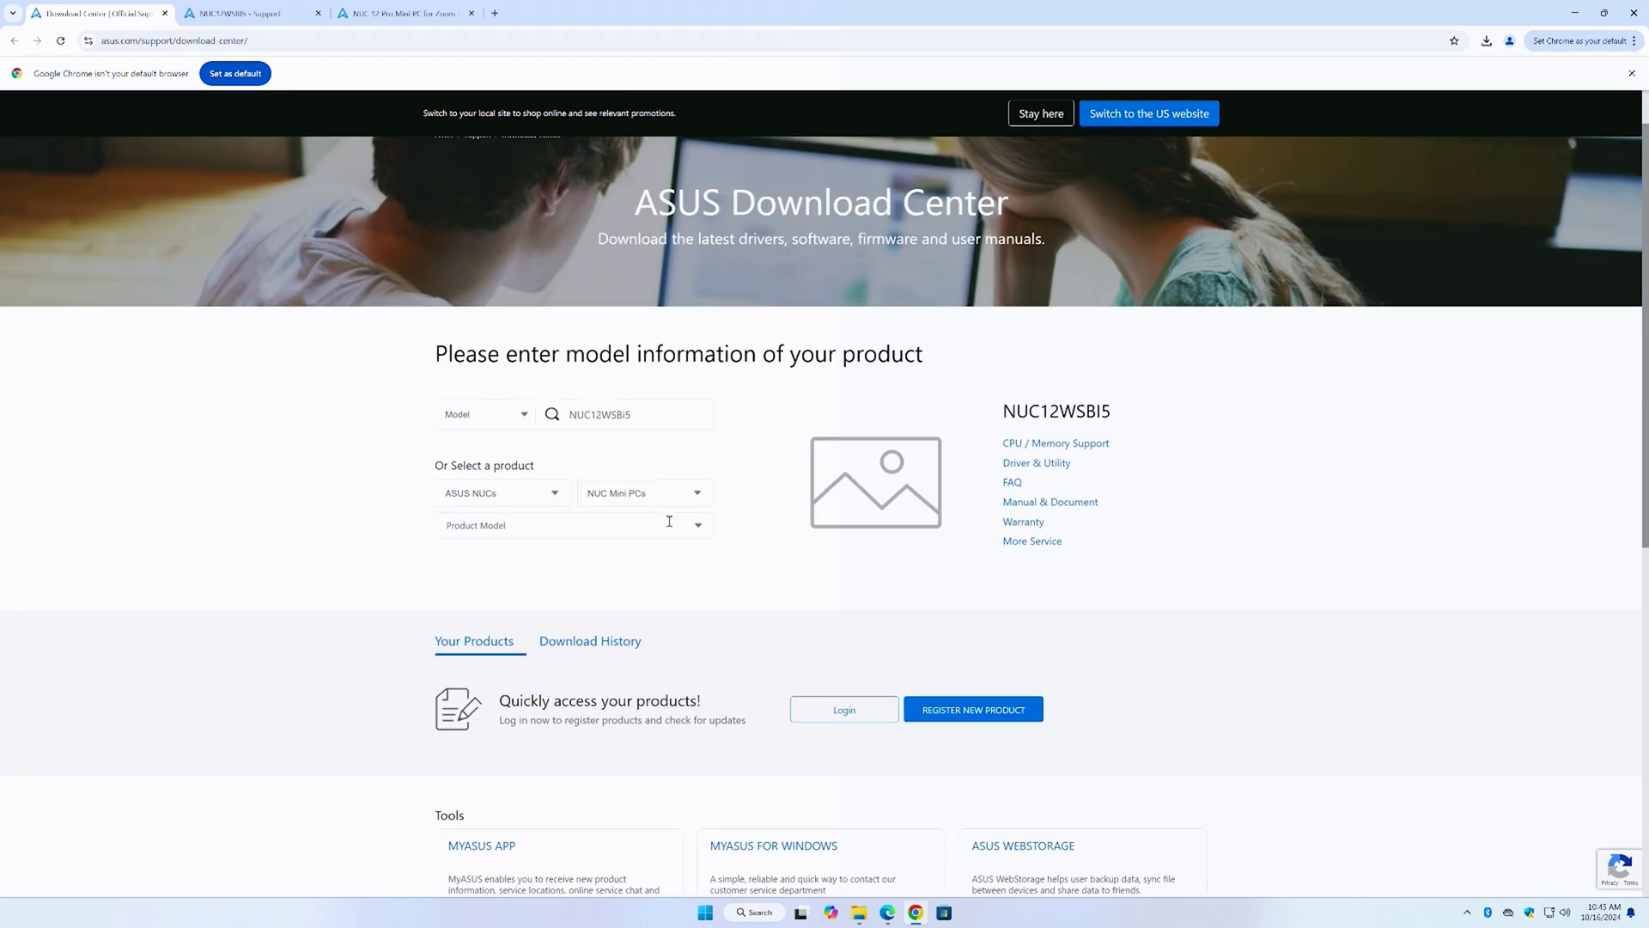
left_click(237, 13)
Step: Scroll the NUC12WSBI5 BIOS list to locate the BIOS Update 0094 download
scroll(713, 687, "up", 1)
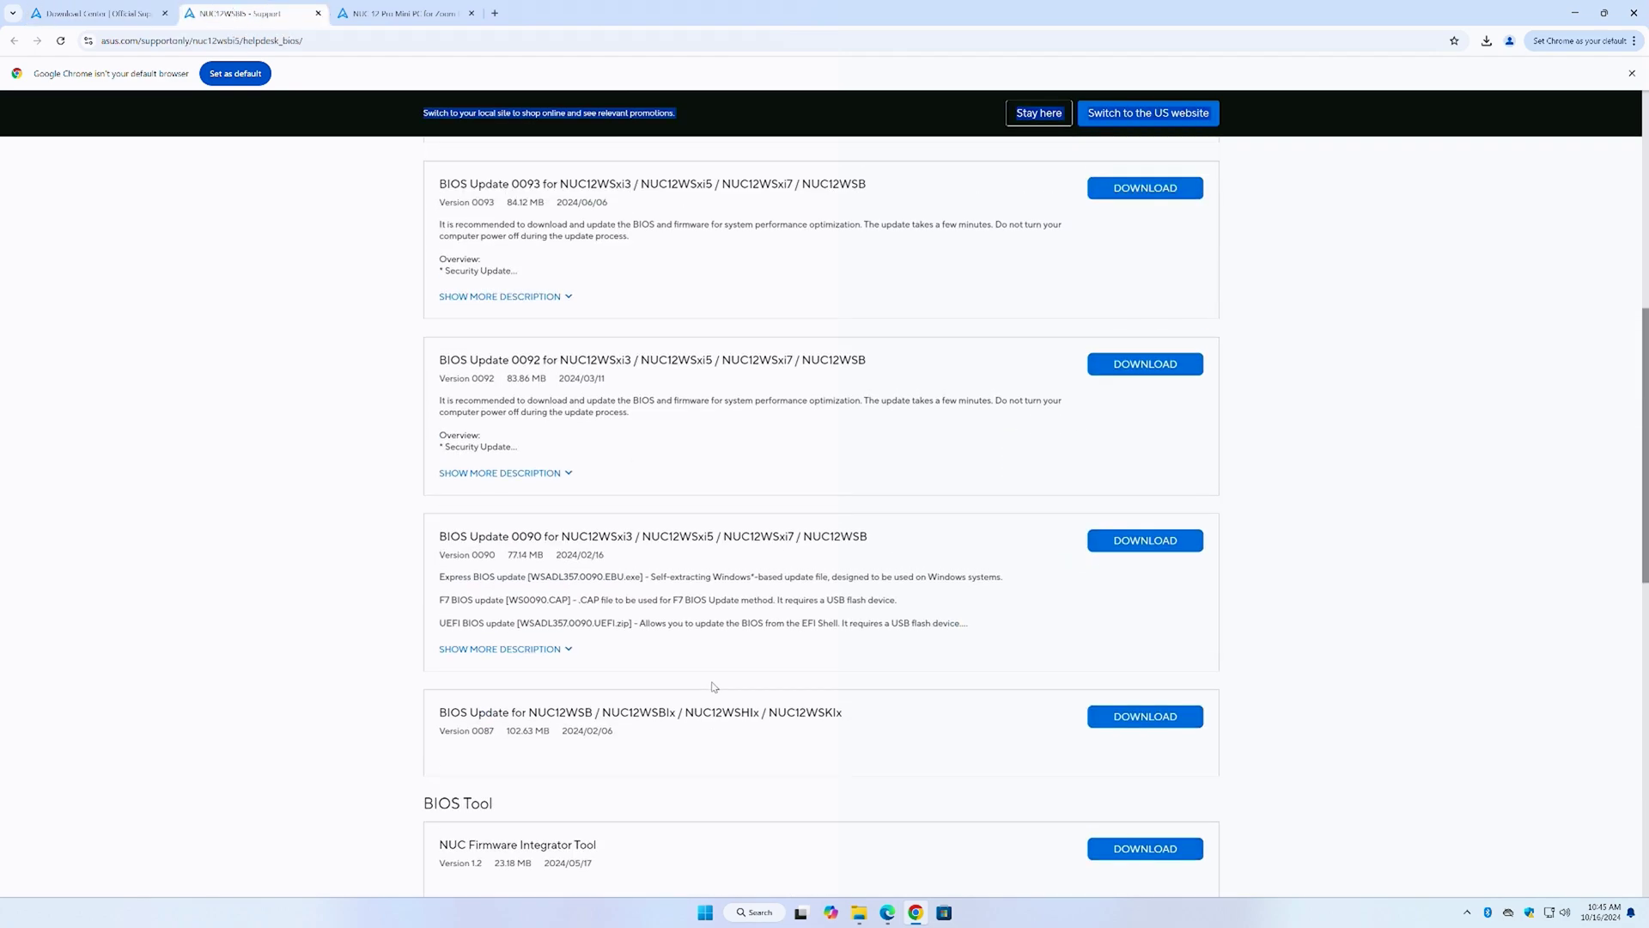
scroll(713, 688, "up", 2)
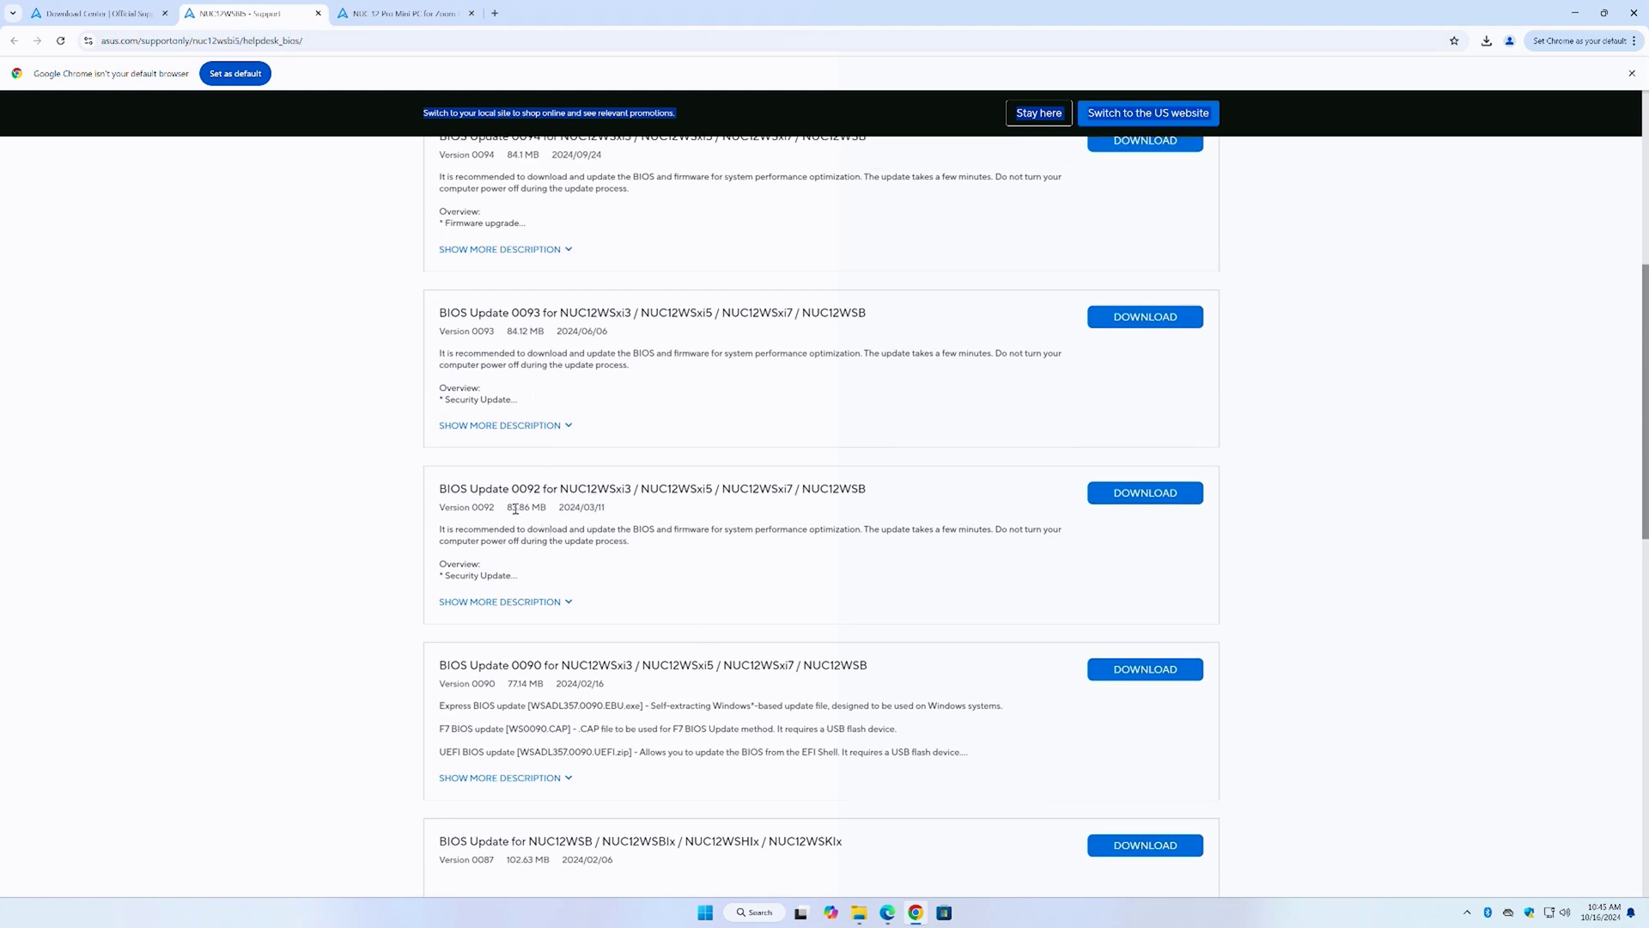
scroll(582, 694, "down", 1)
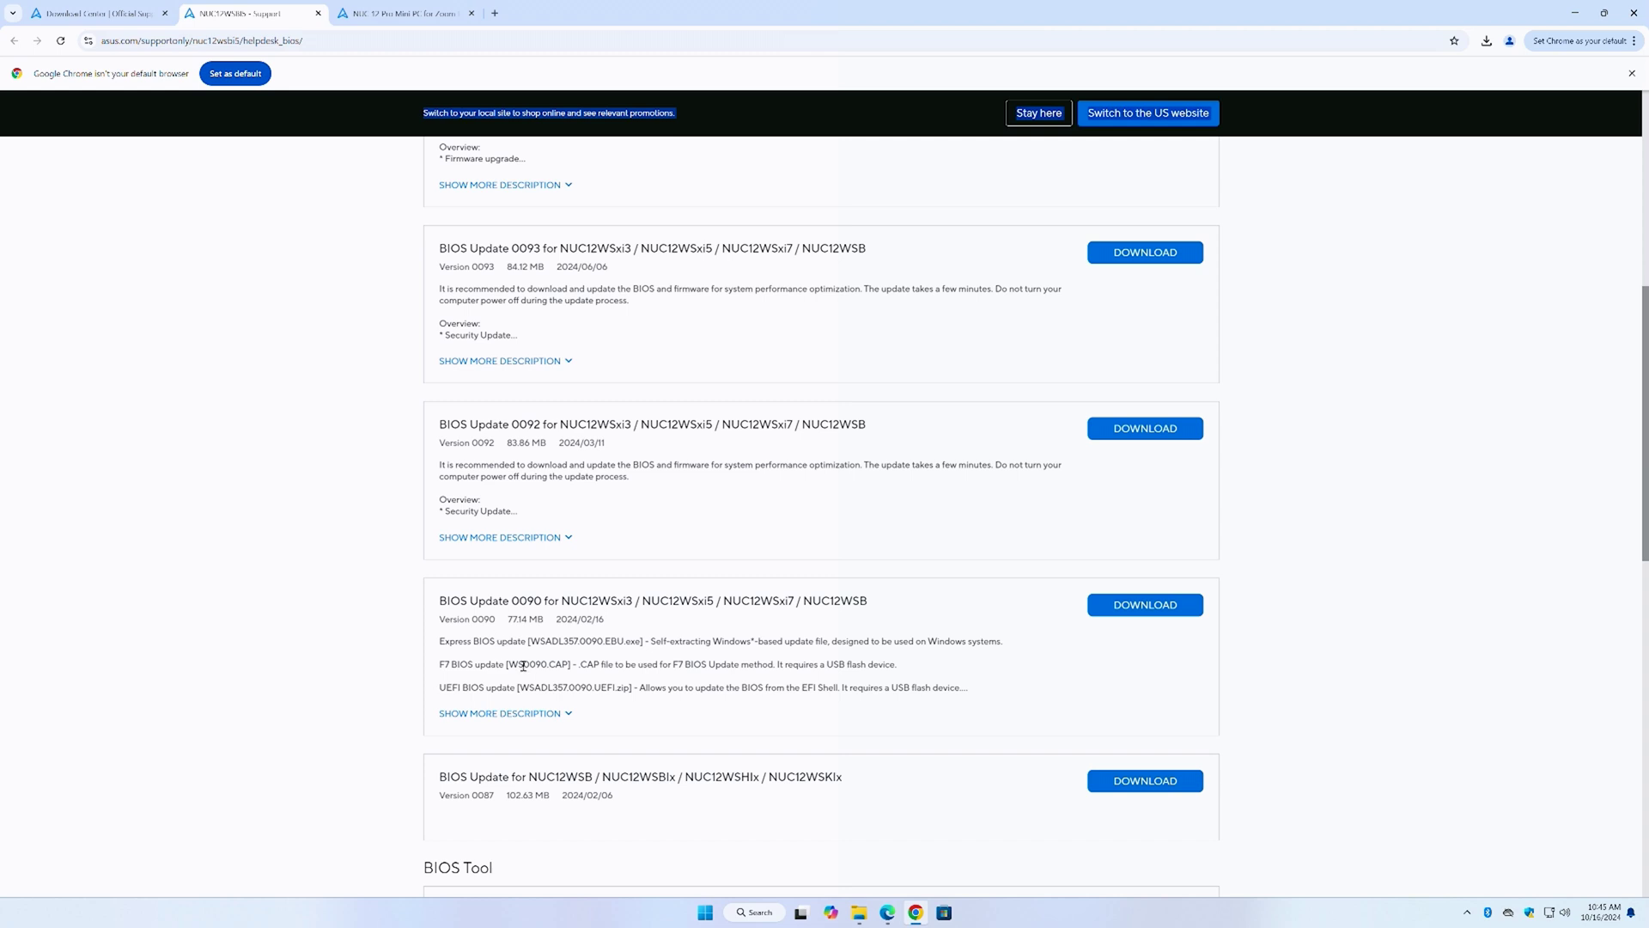
scroll(534, 655, "down", 2)
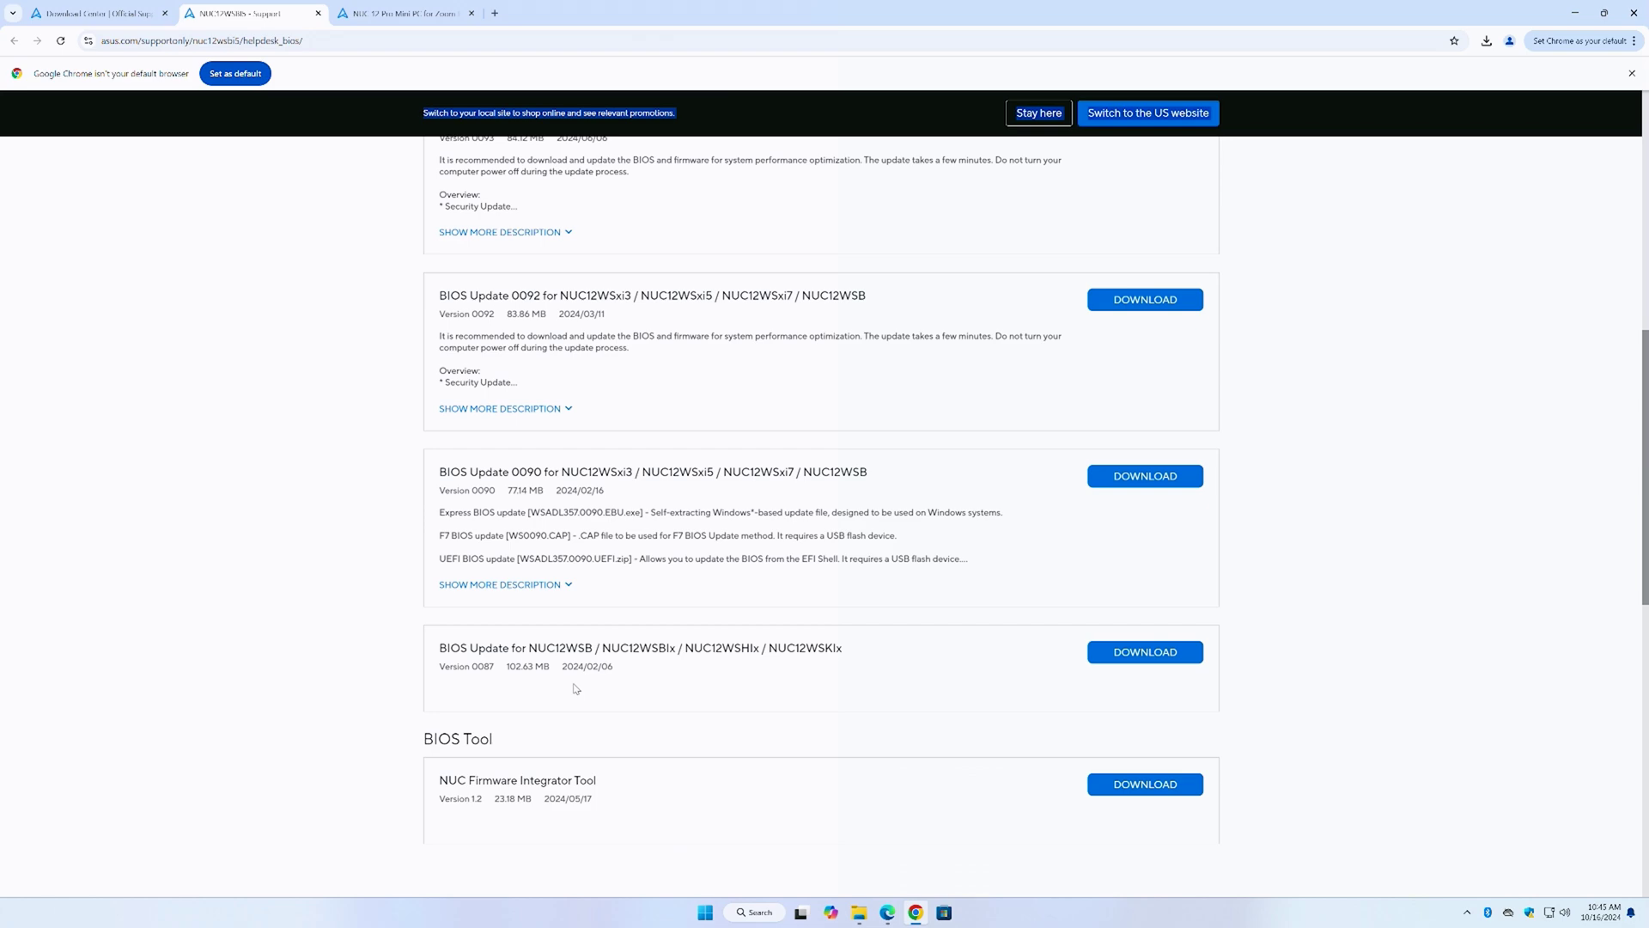
scroll(576, 688, "up", 2)
scroll(618, 570, "up", 3)
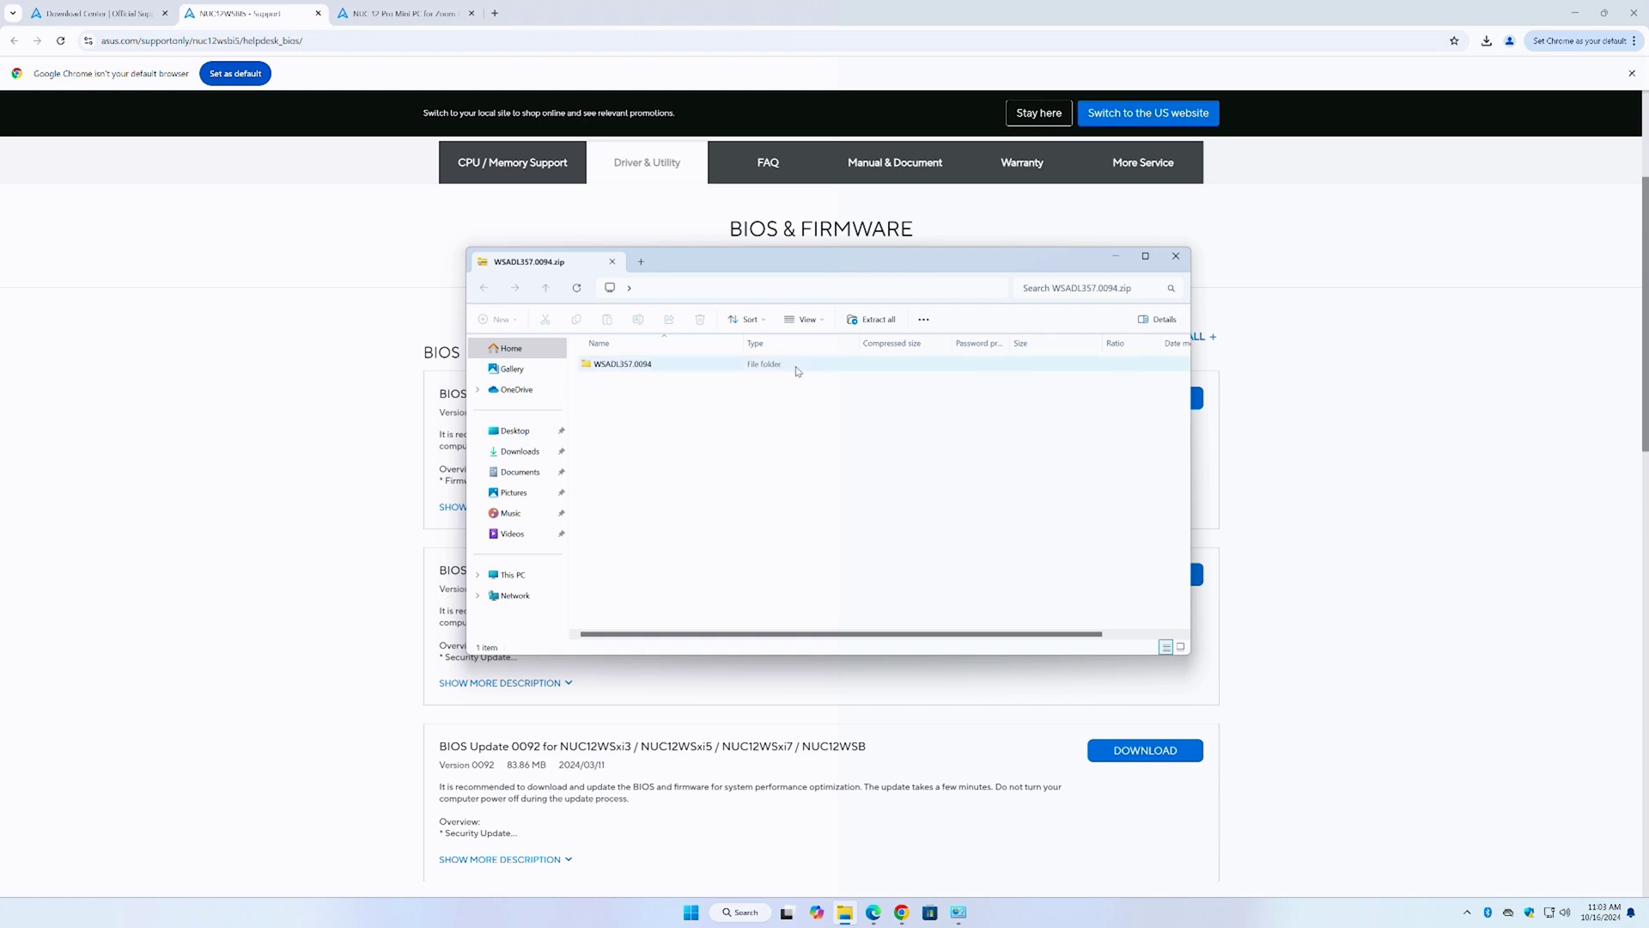
Step: Browse into WSADL357.0094 > One click BIOS Flash for Windows and cancel the compressed-folder warning
double_click(645, 372)
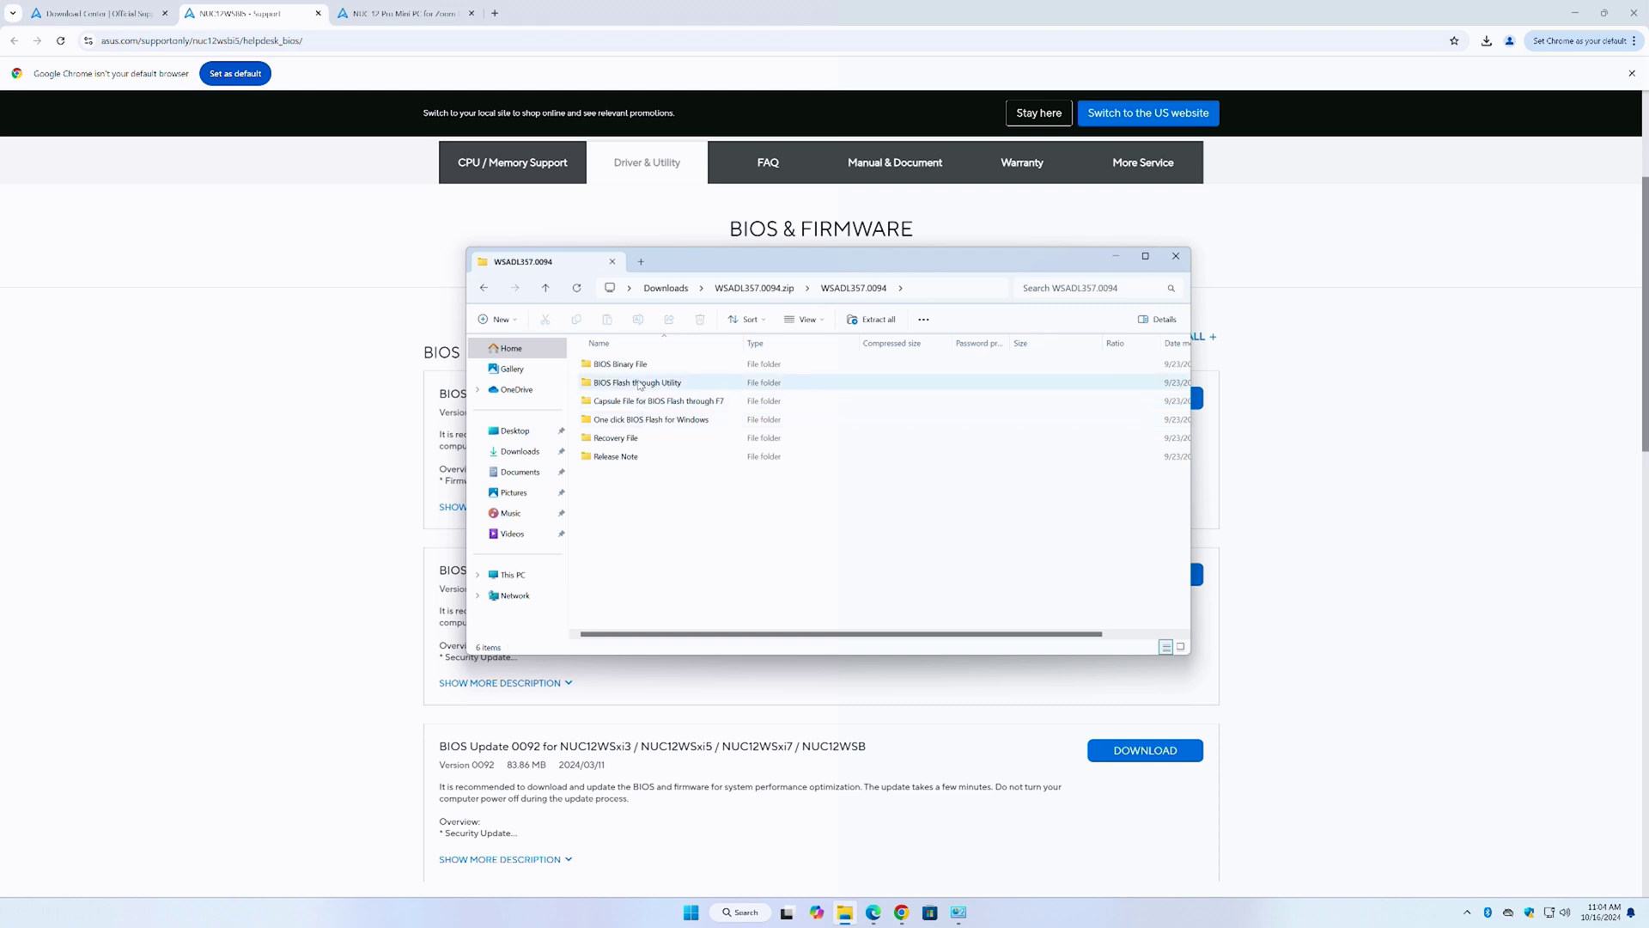
double_click(636, 425)
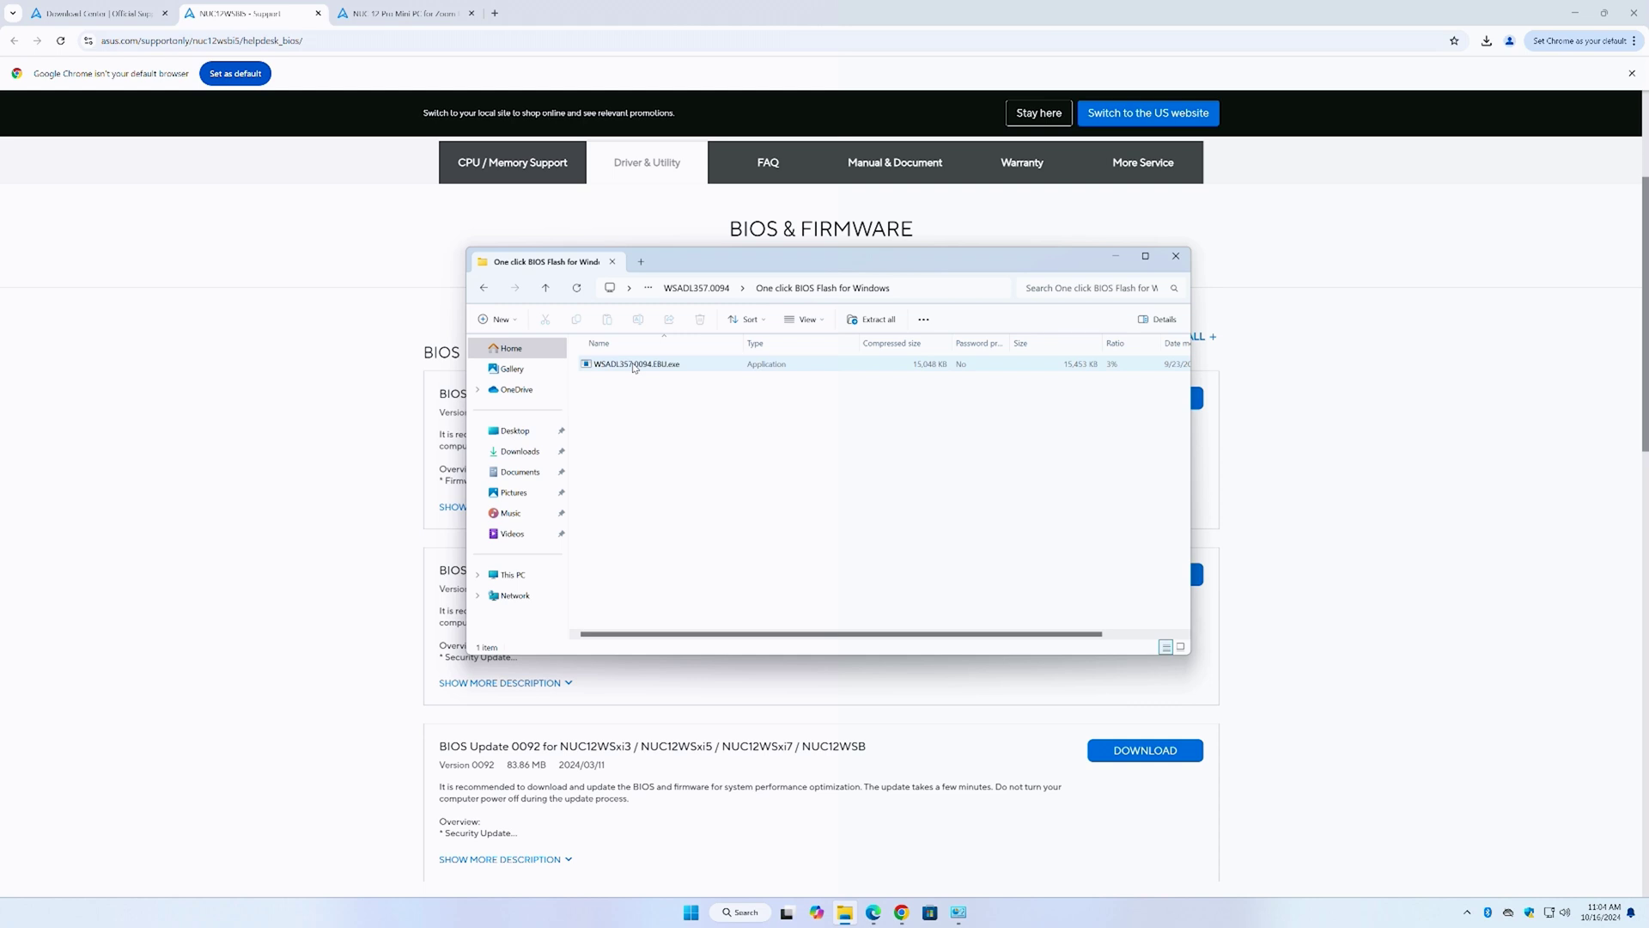
double_click(633, 364)
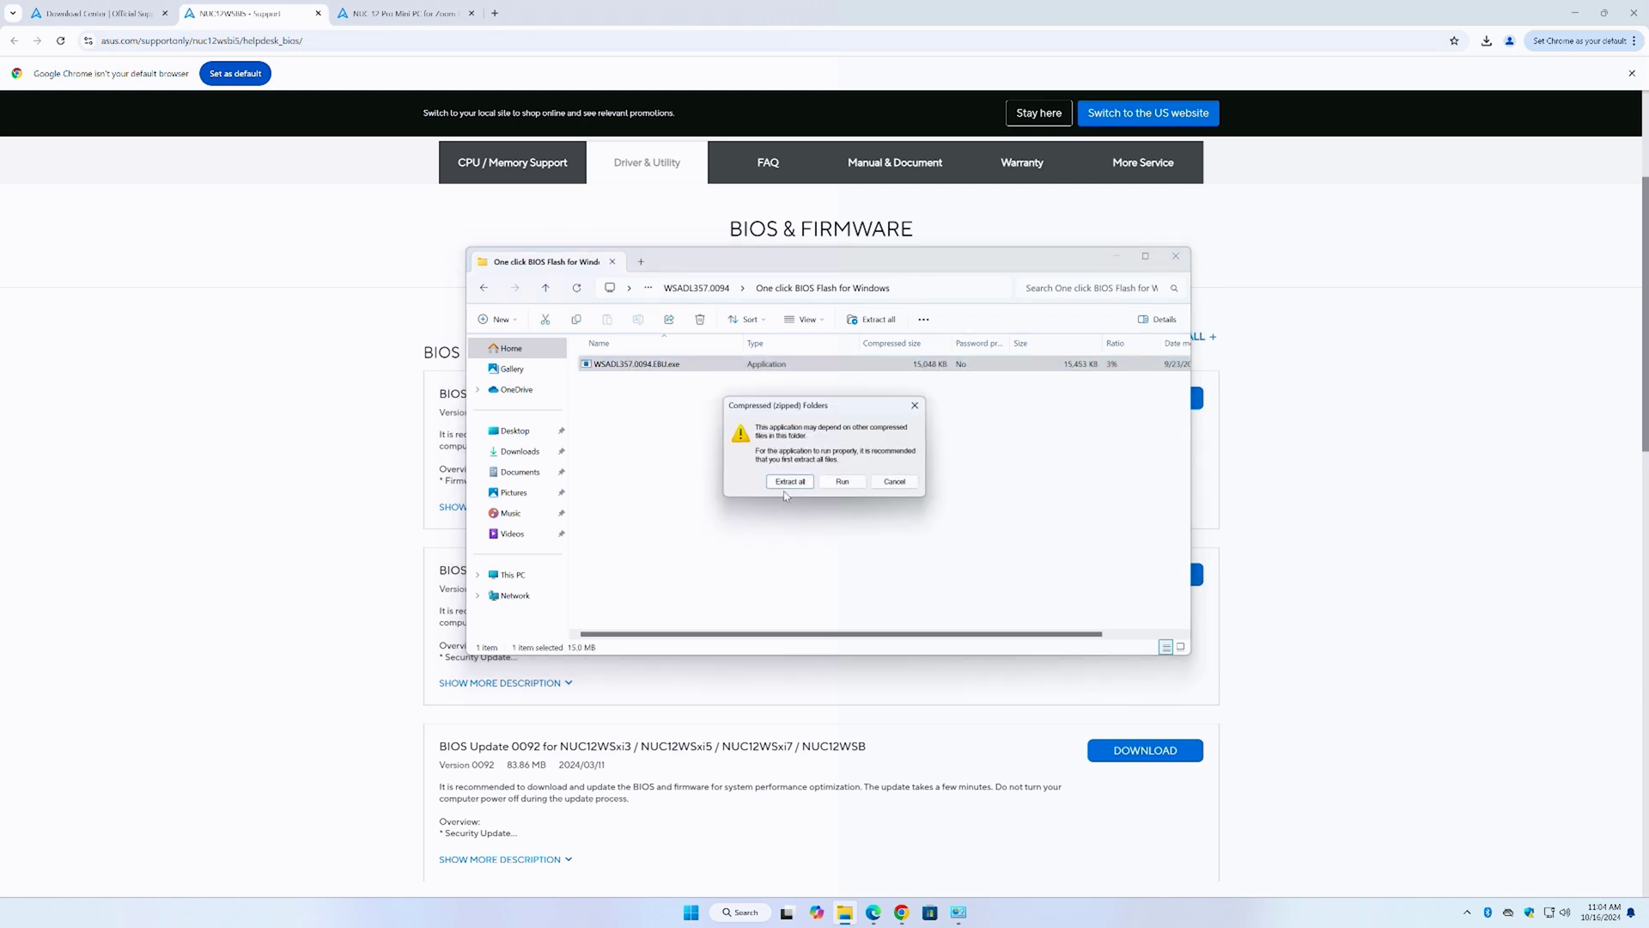
left_click(894, 481)
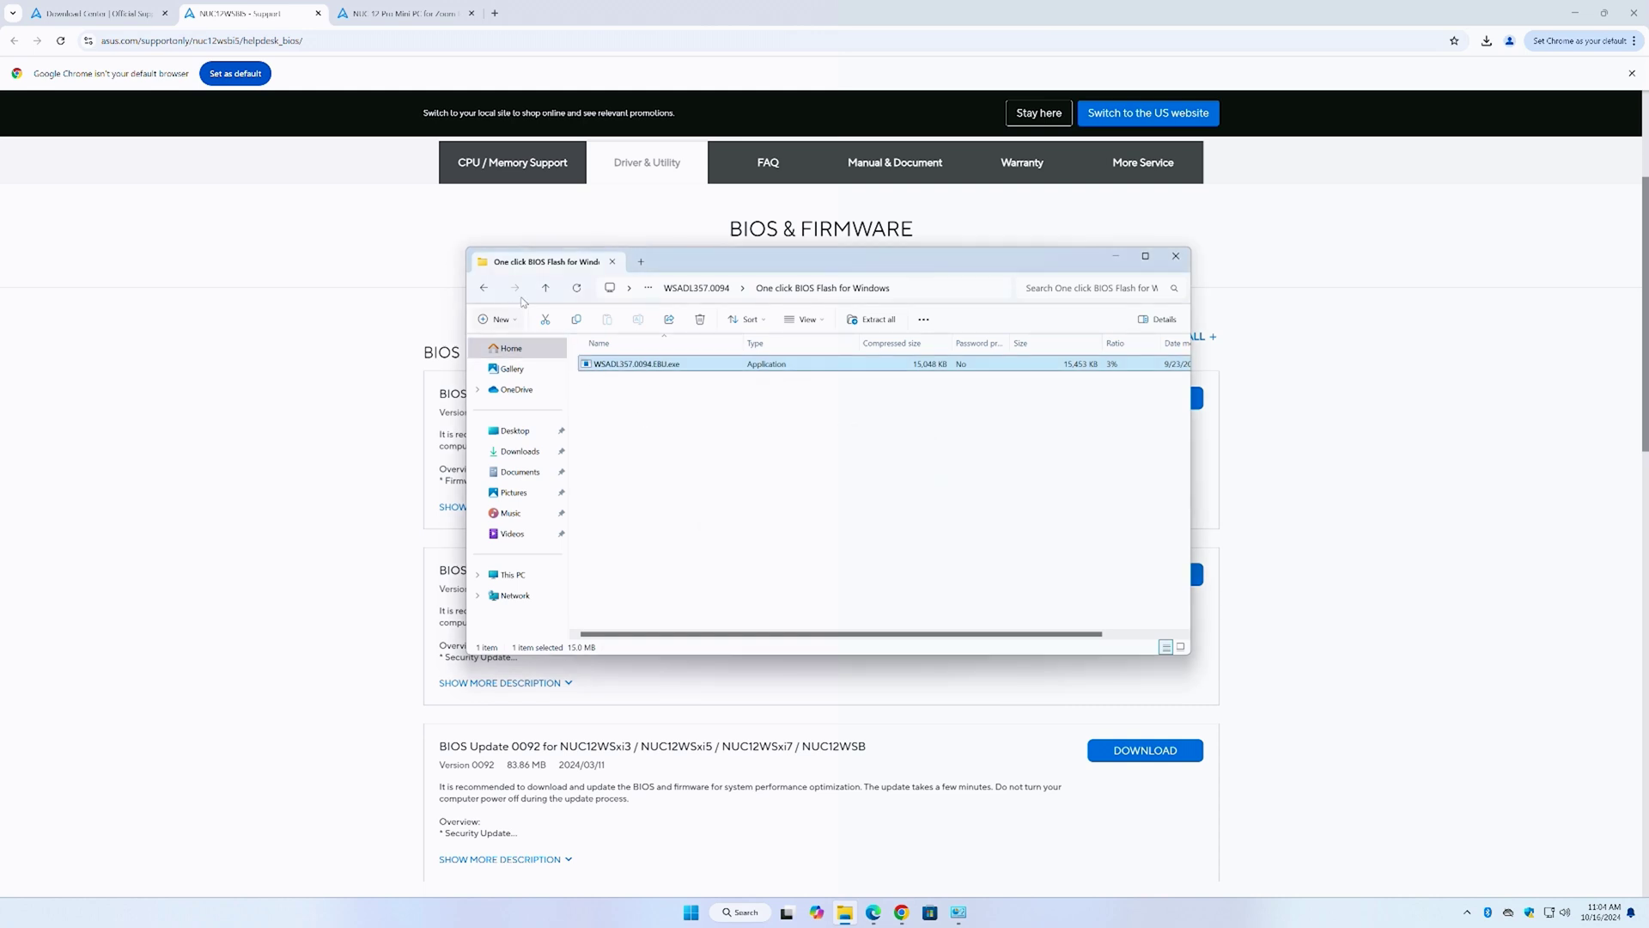
Step: Return to the archive's top level and maximize the File Explorer window
left_click(547, 288)
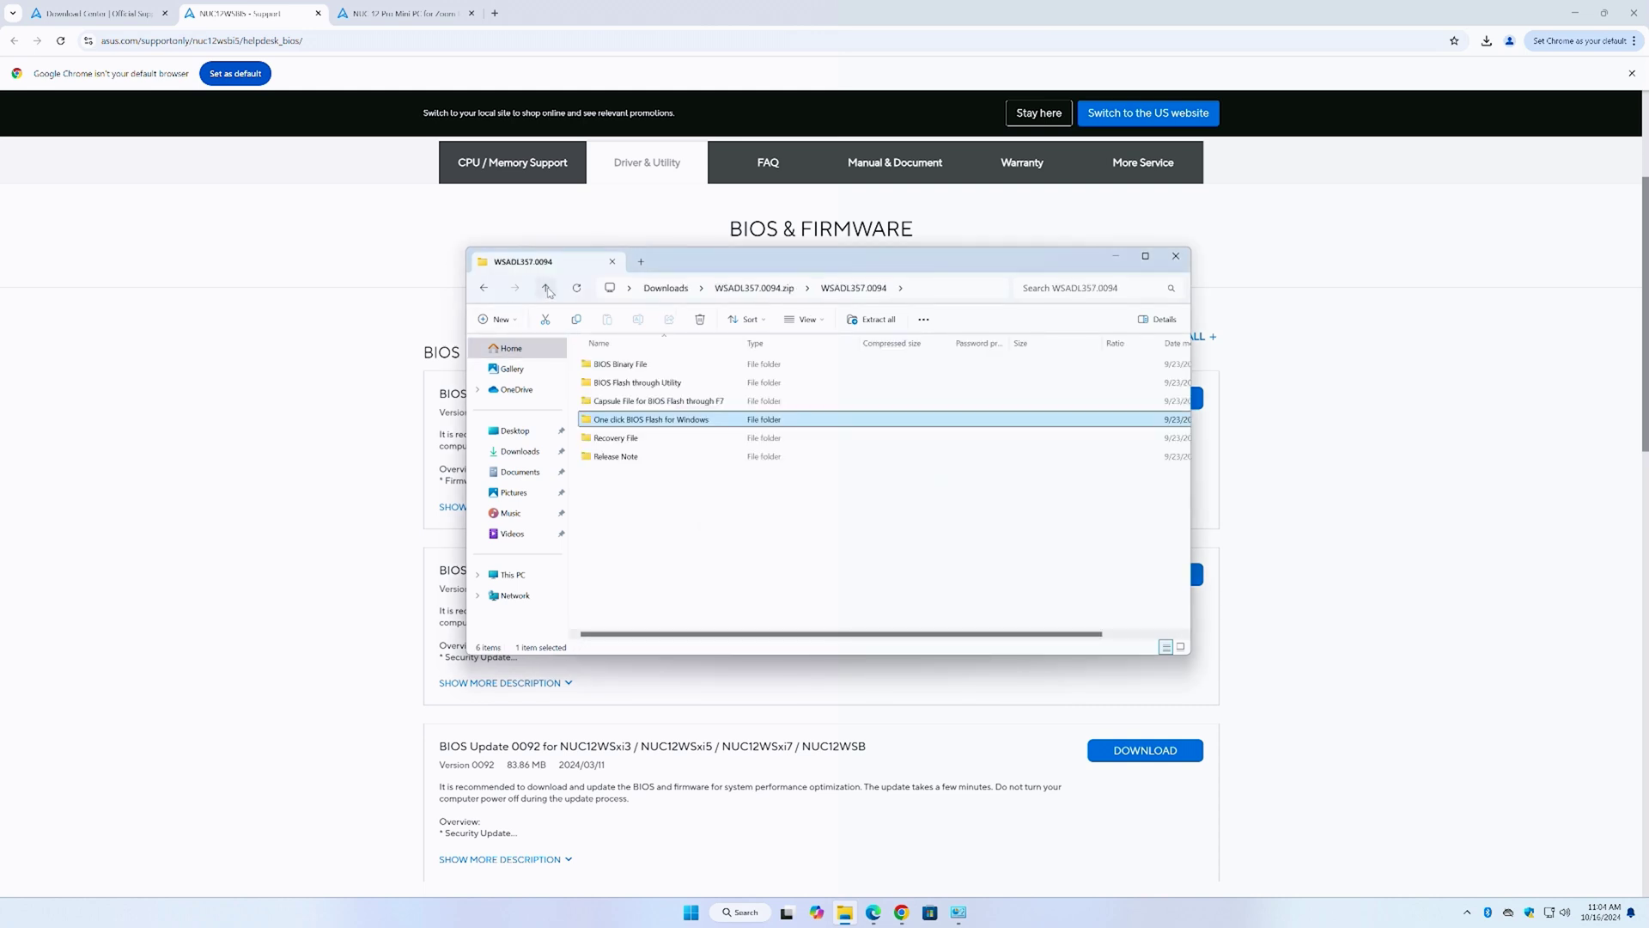
left_click(546, 289)
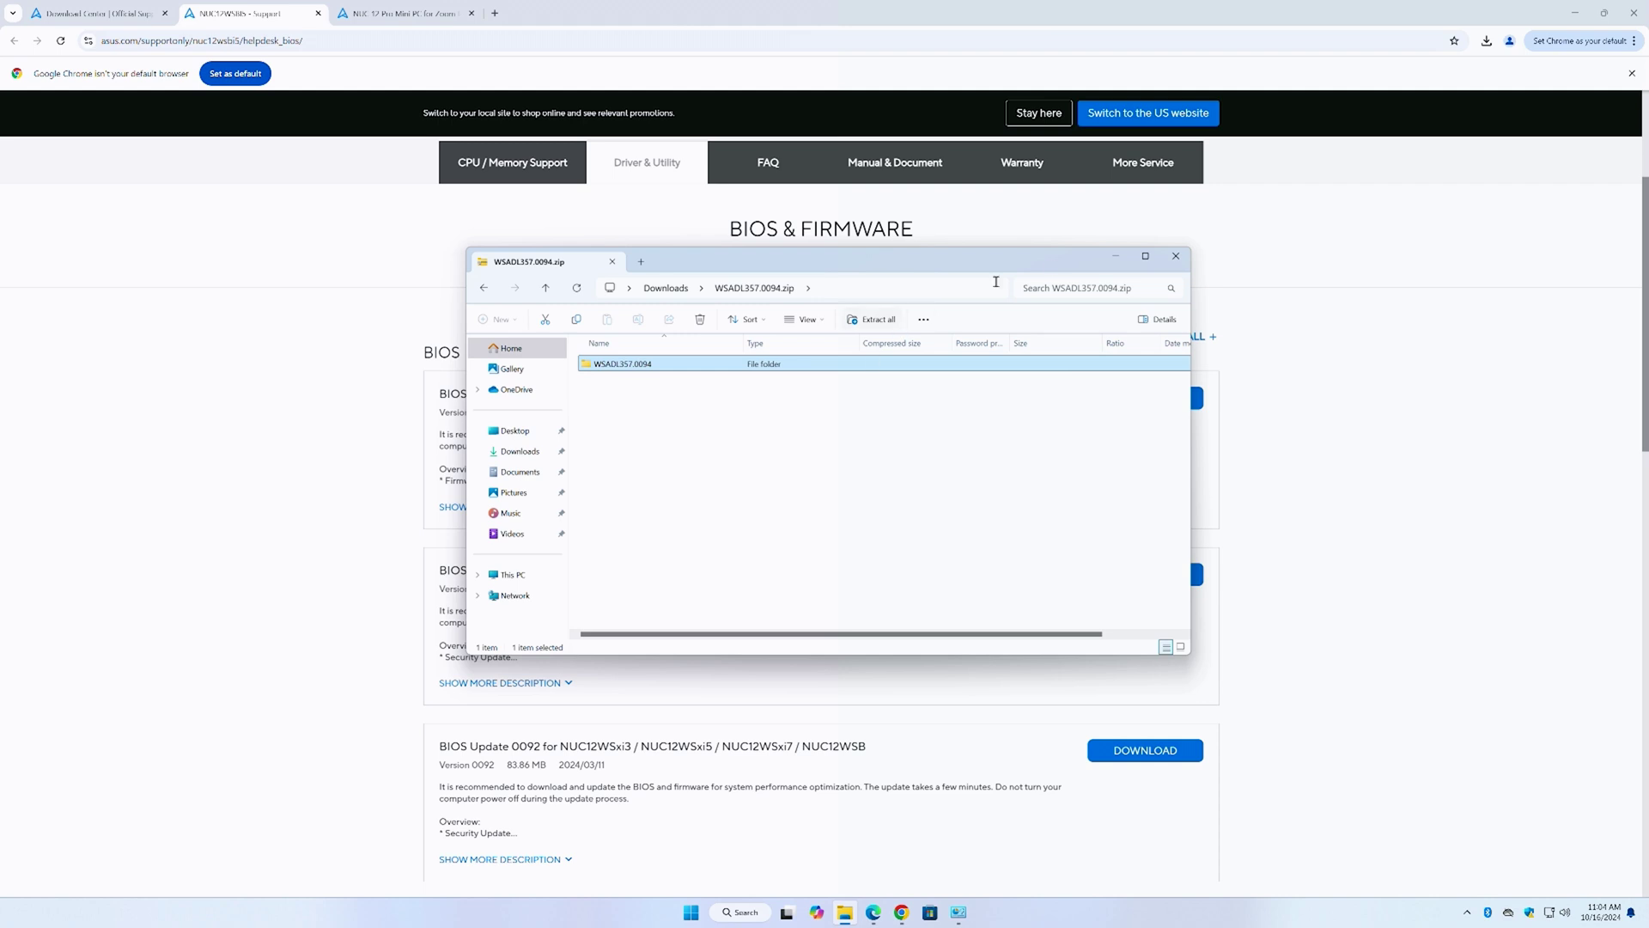
left_click(1145, 256)
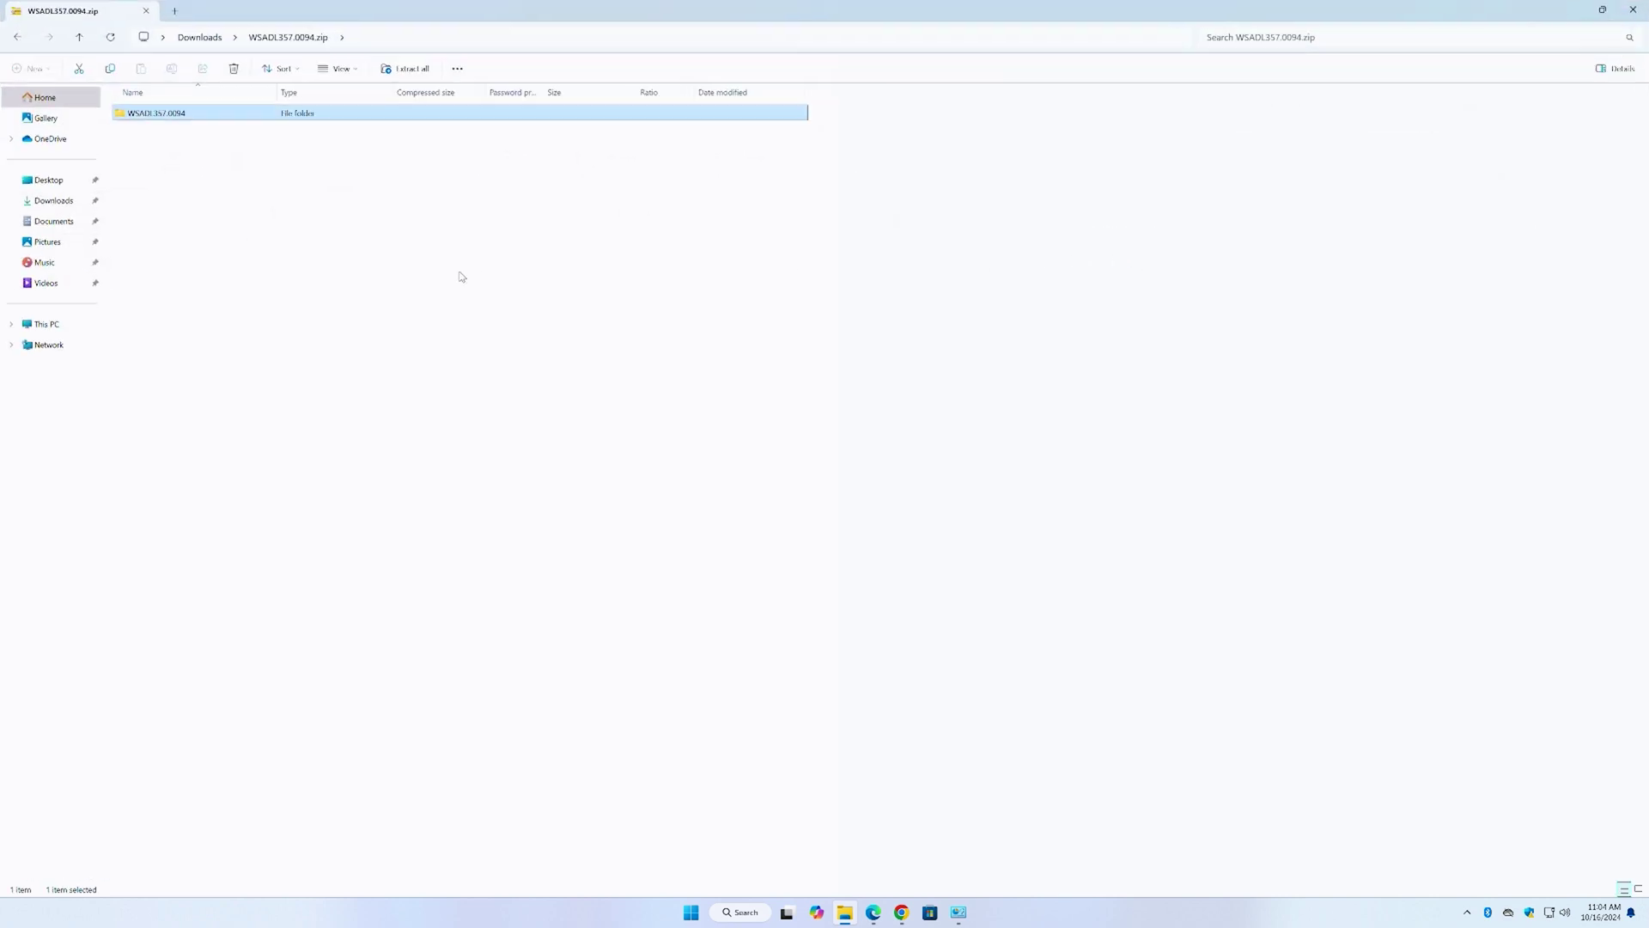
Step: Extract the whole WSADL357.0094.zip archive into Downloads with Extract all
right_click(144, 119)
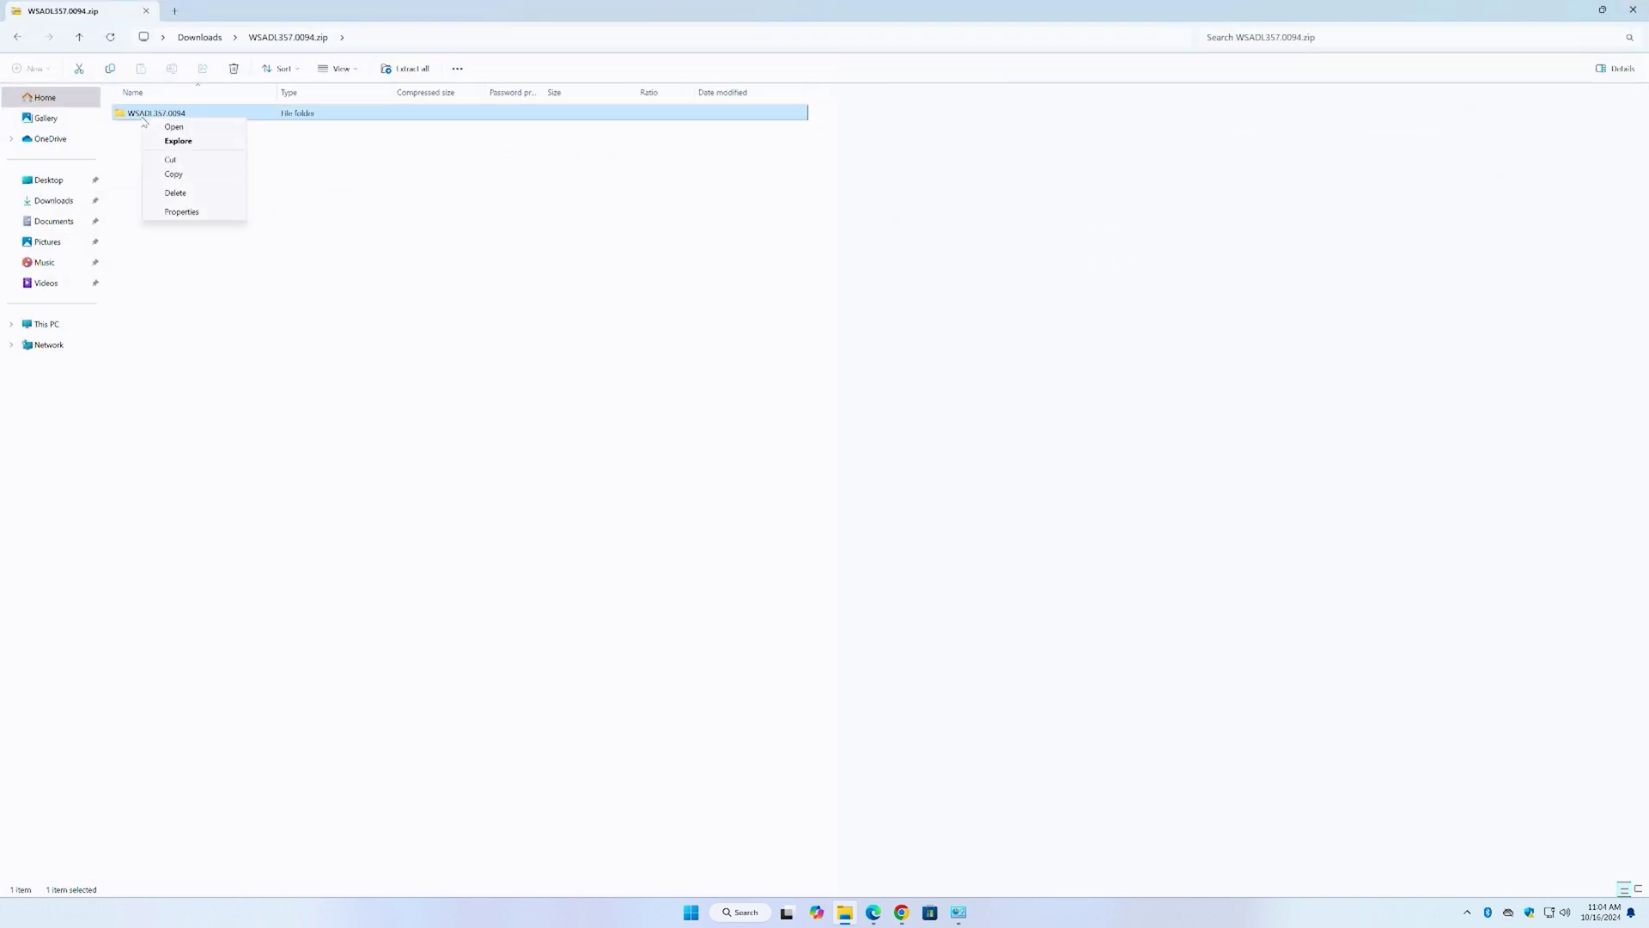
double_click(131, 117)
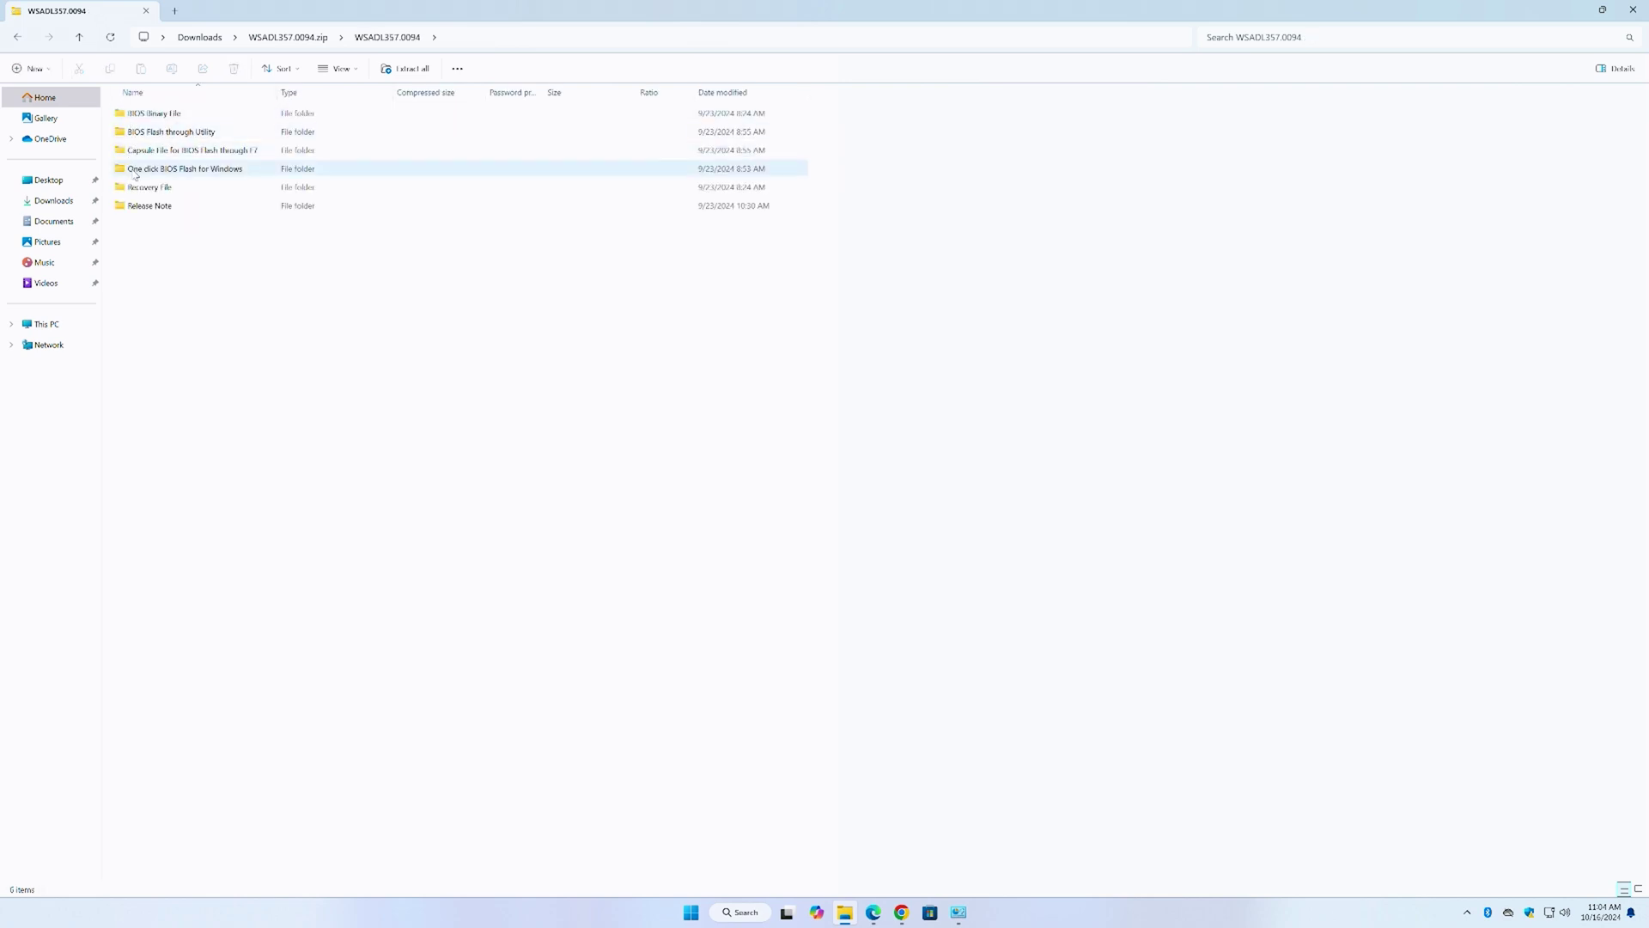
double_click(134, 170)
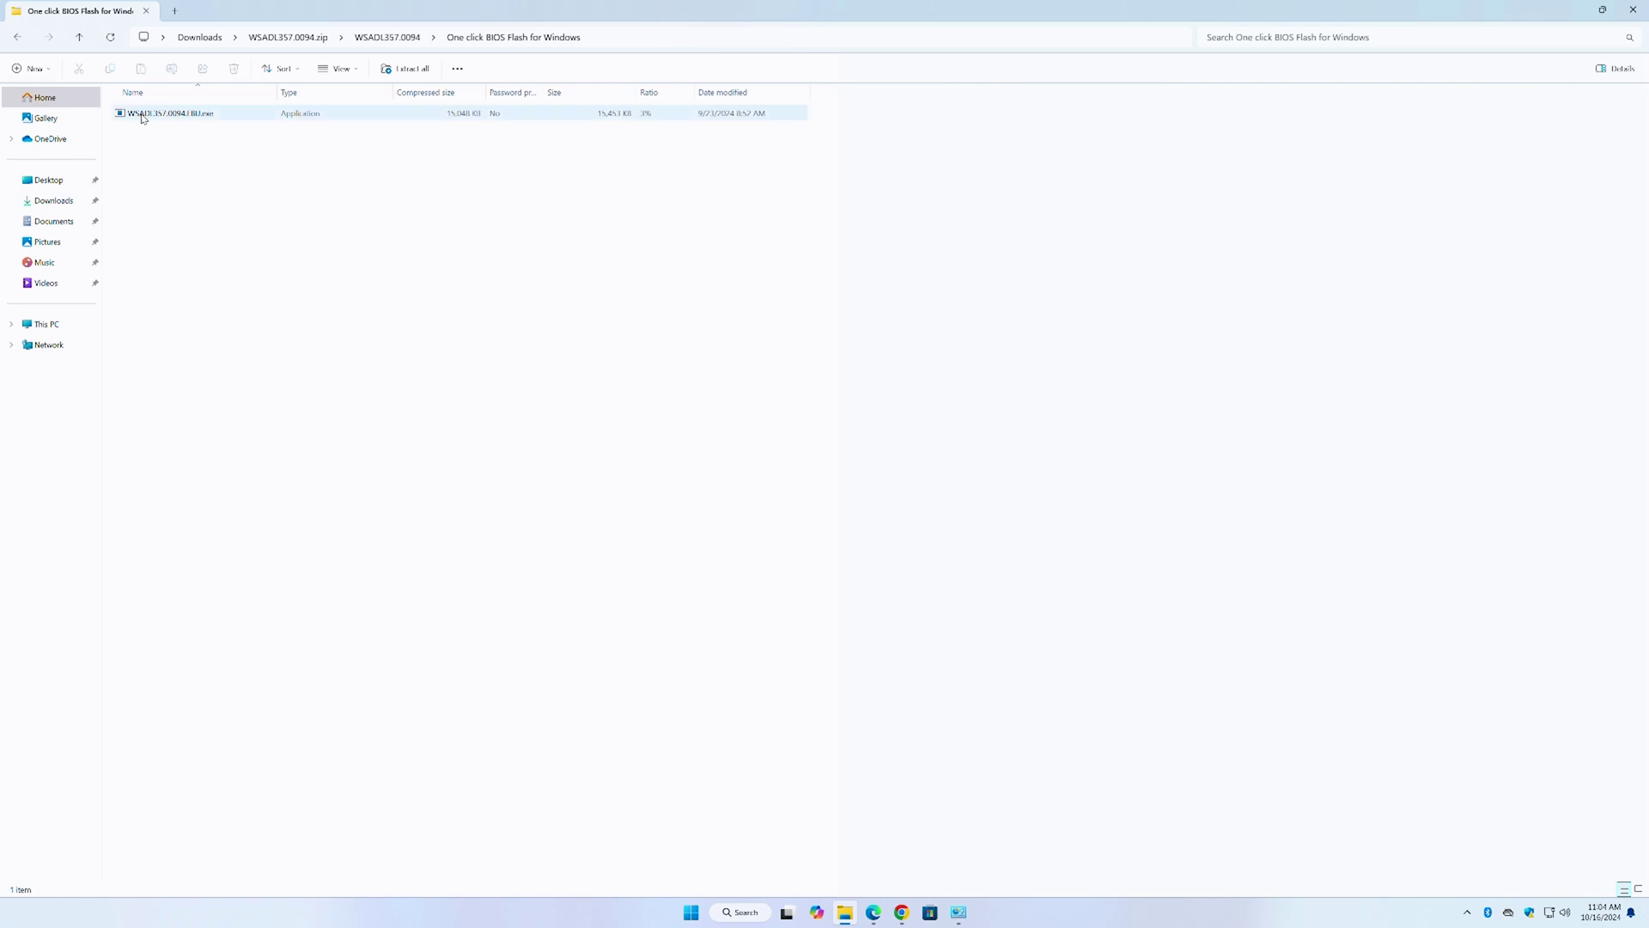
left_click(143, 115)
double_click(143, 117)
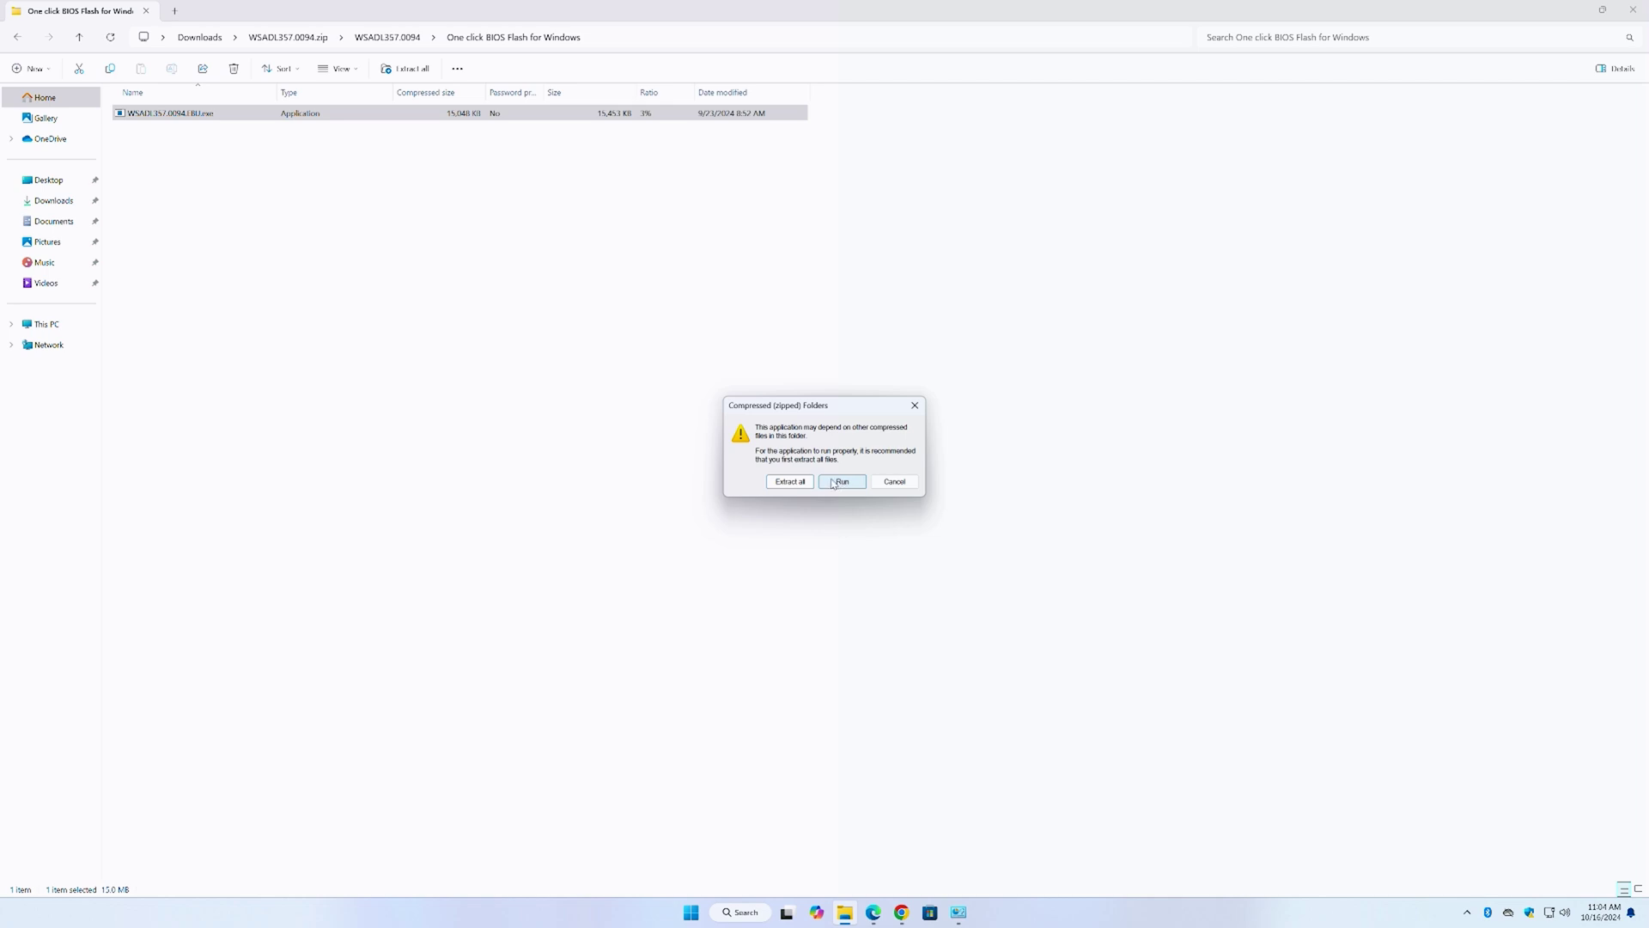
left_click(790, 482)
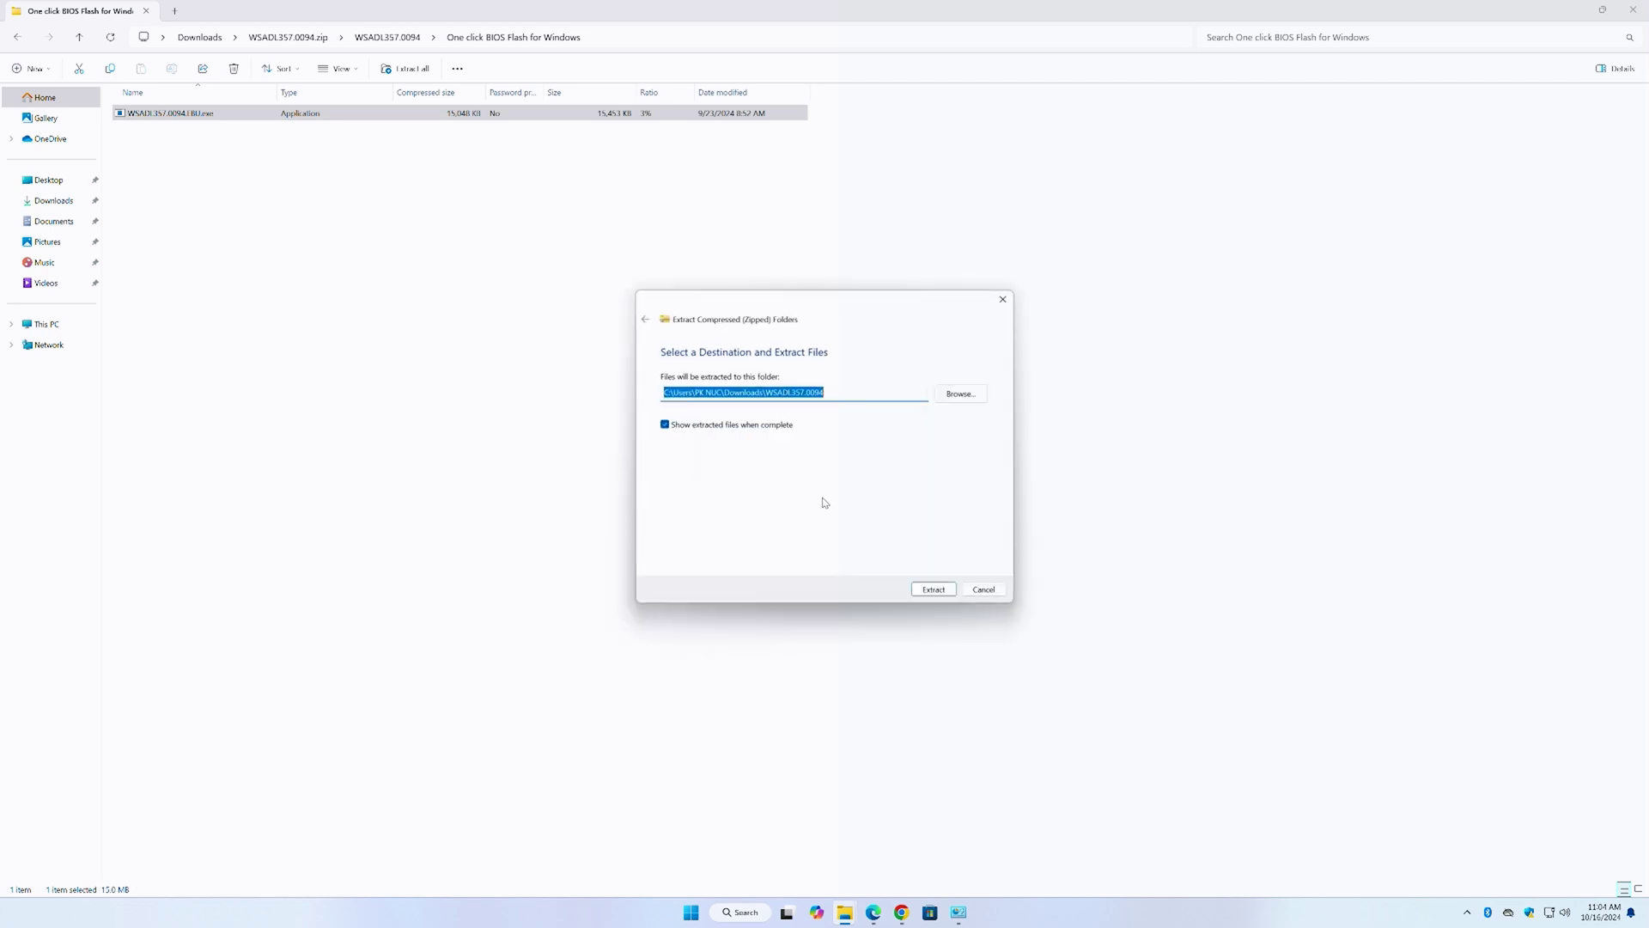
left_click(935, 590)
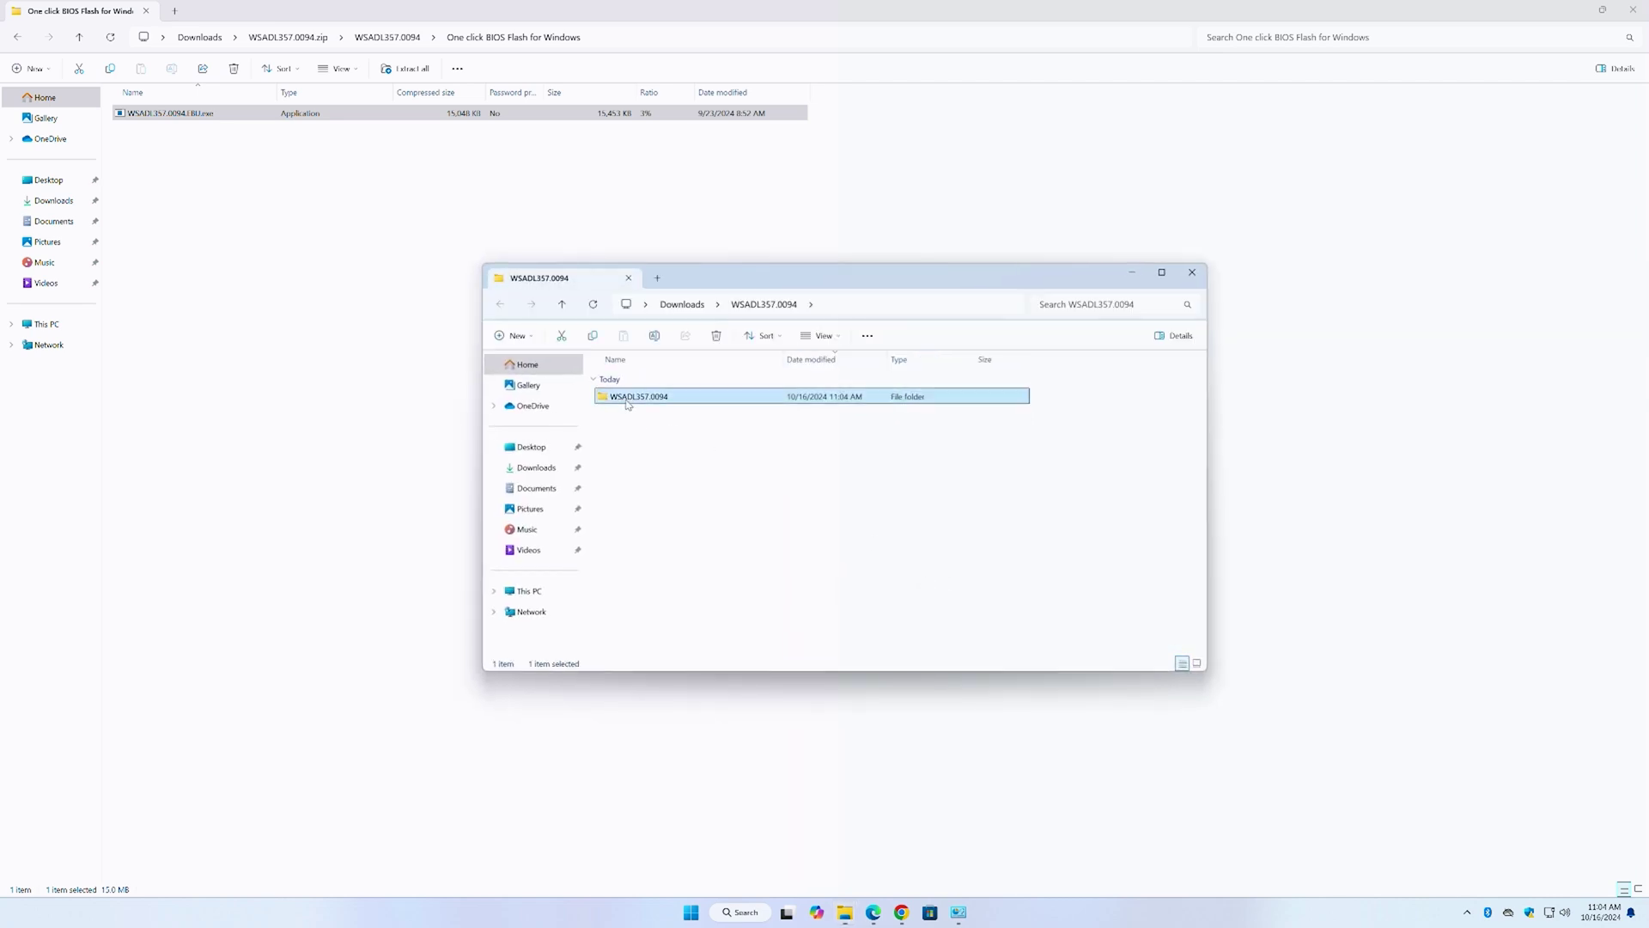
Step: Launch WSADL357.0094.EBU.exe from the extracted One click BIOS Flash for Windows folder
double_click(623, 402)
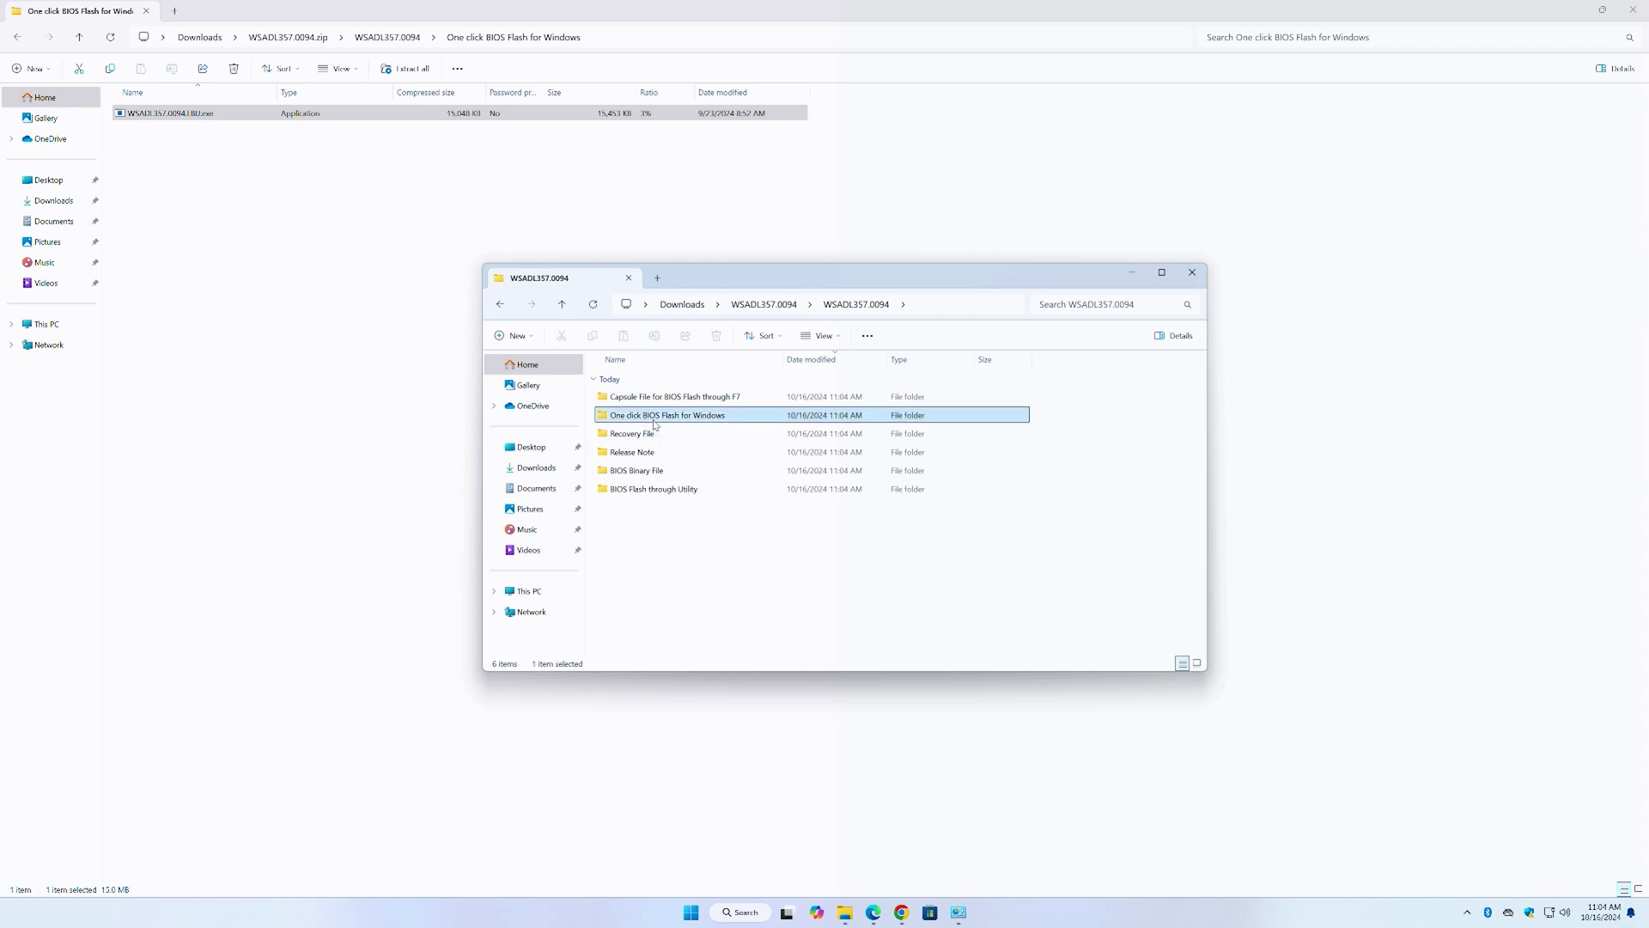
double_click(655, 420)
left_click(654, 402)
double_click(655, 397)
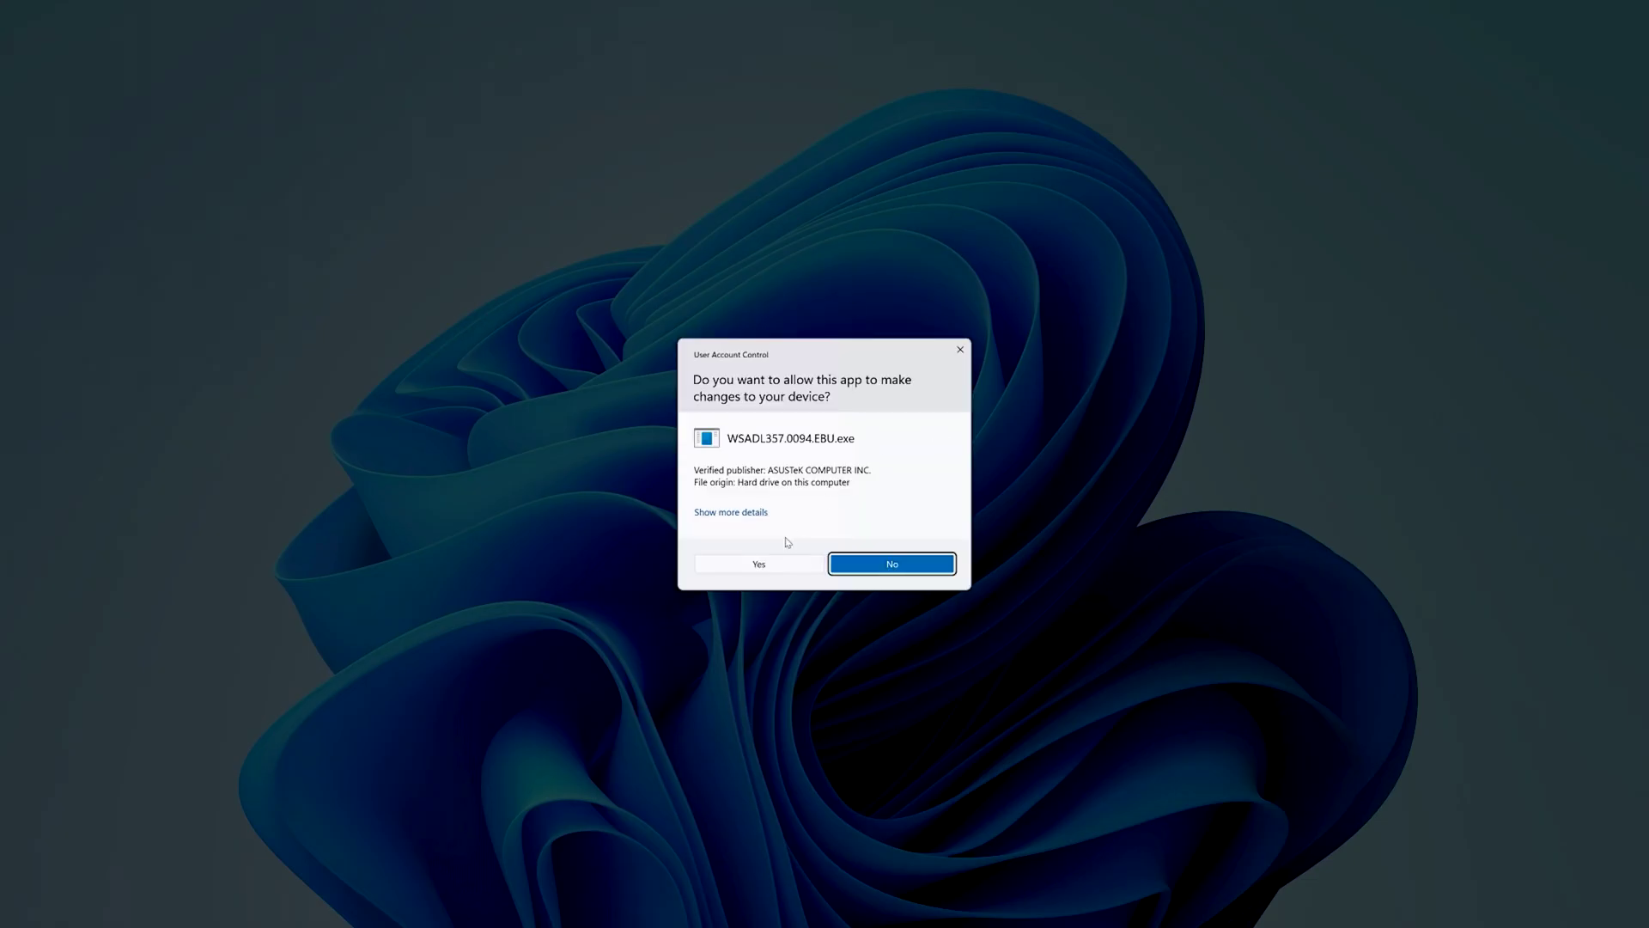
Step: Approve the UAC prompt so the NUC Firmware Update Utility flashes the BIOS, EC and ME
left_click(760, 564)
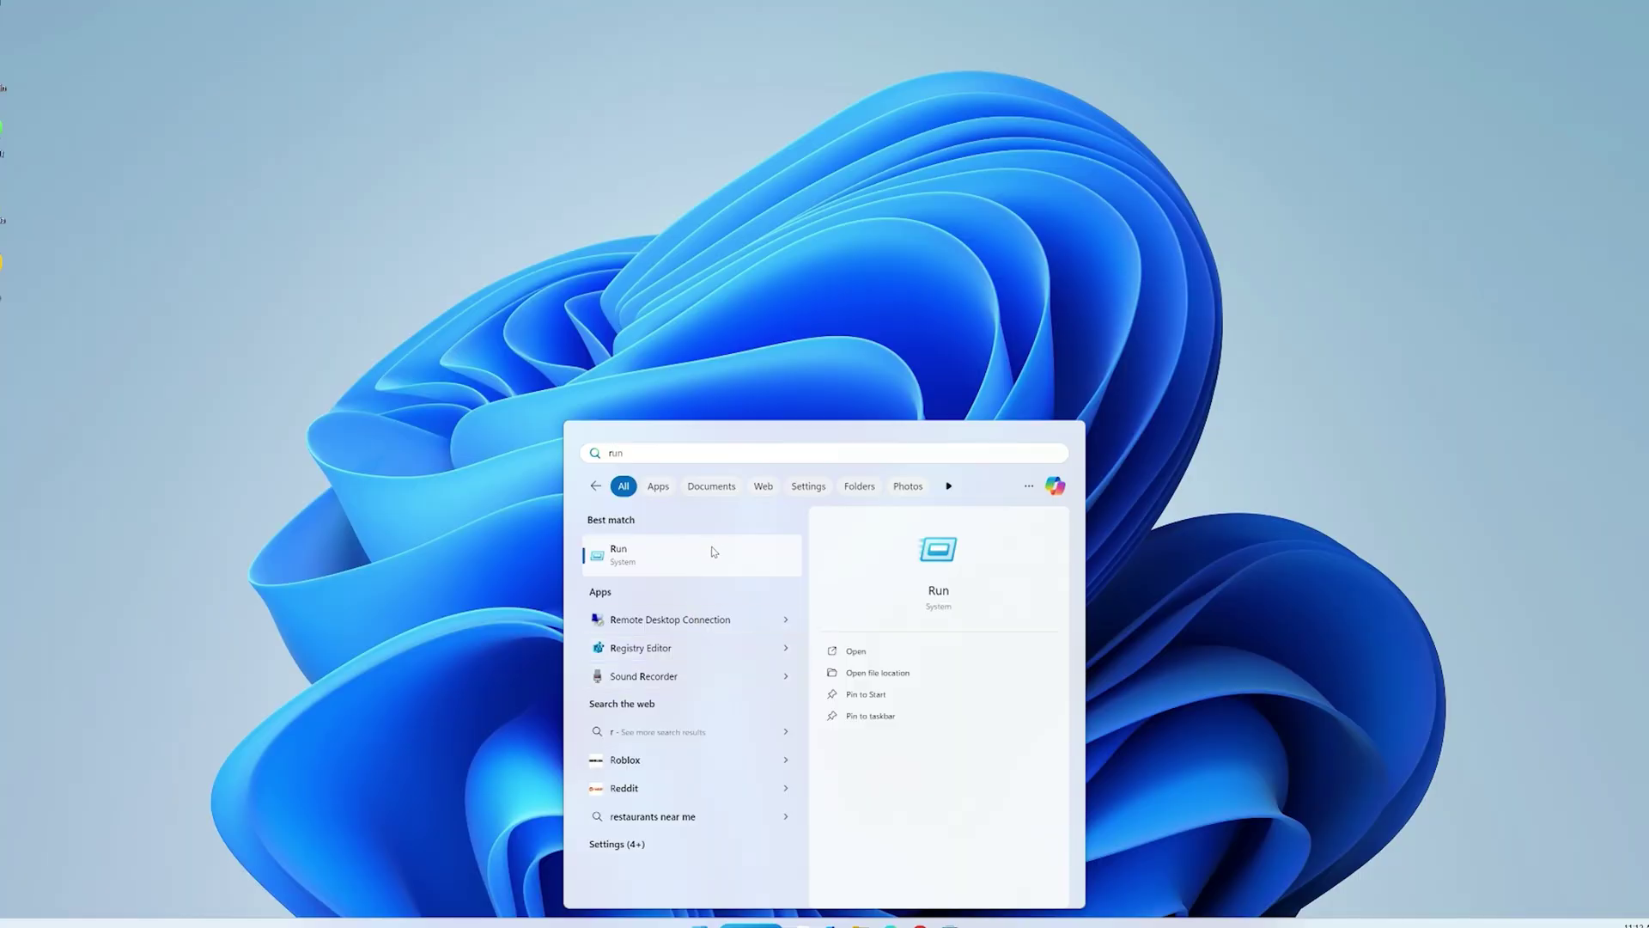
Step: Run msinfo32 to confirm System Summary shows BIOS WSADL357.0094.2024.0806.1458
left_click(704, 556)
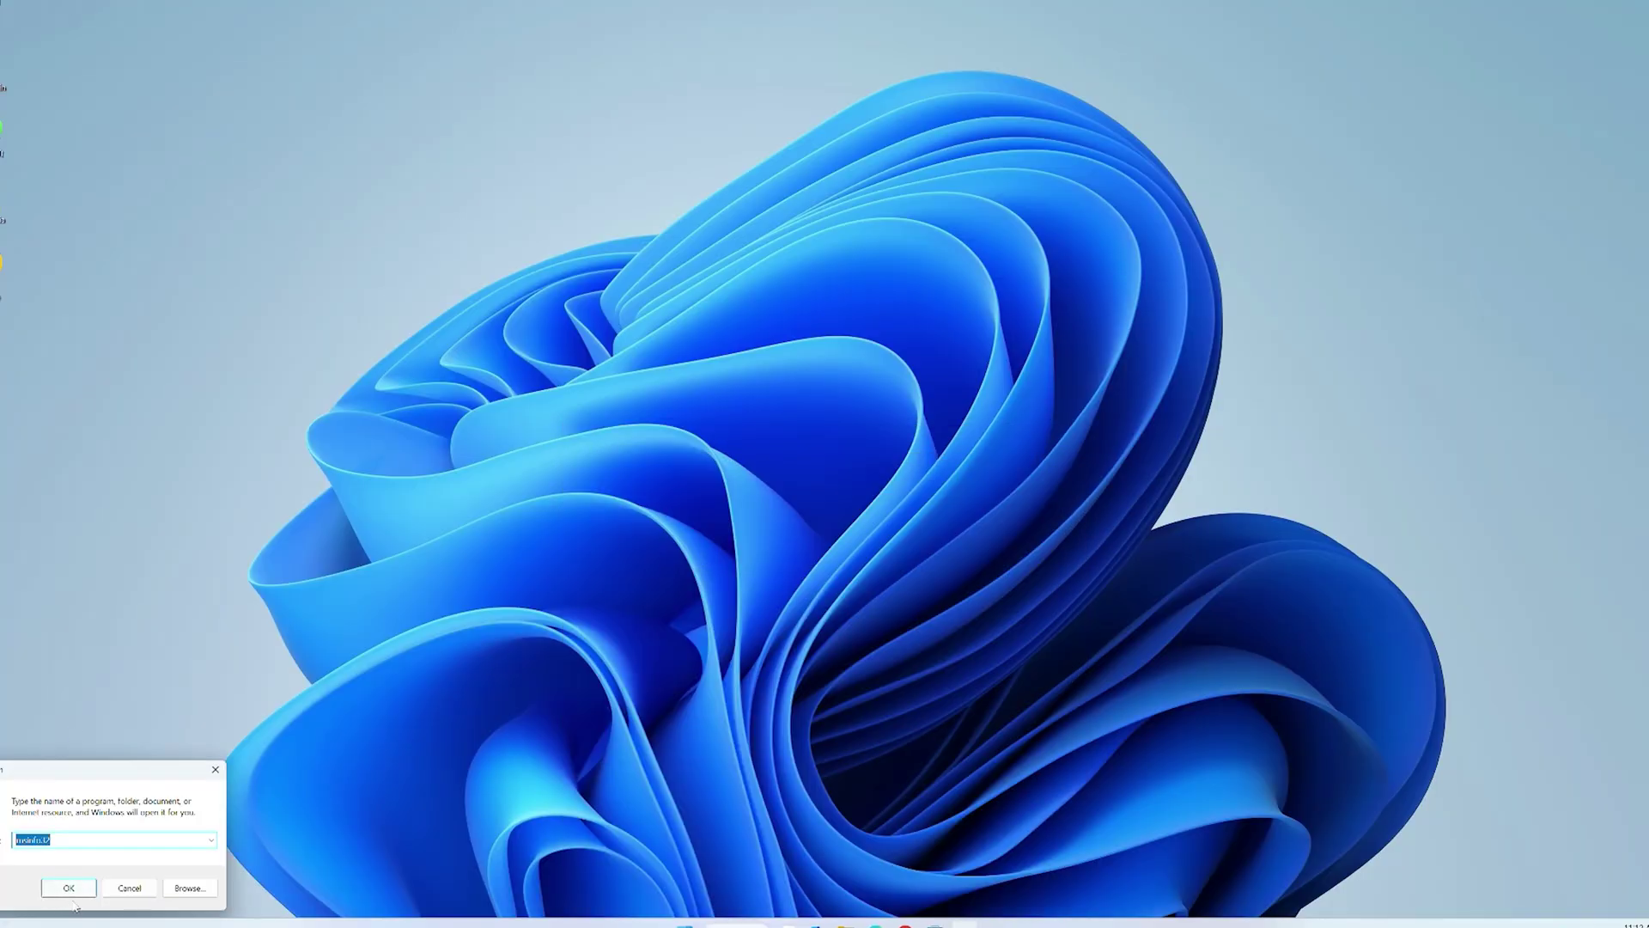
left_click(70, 889)
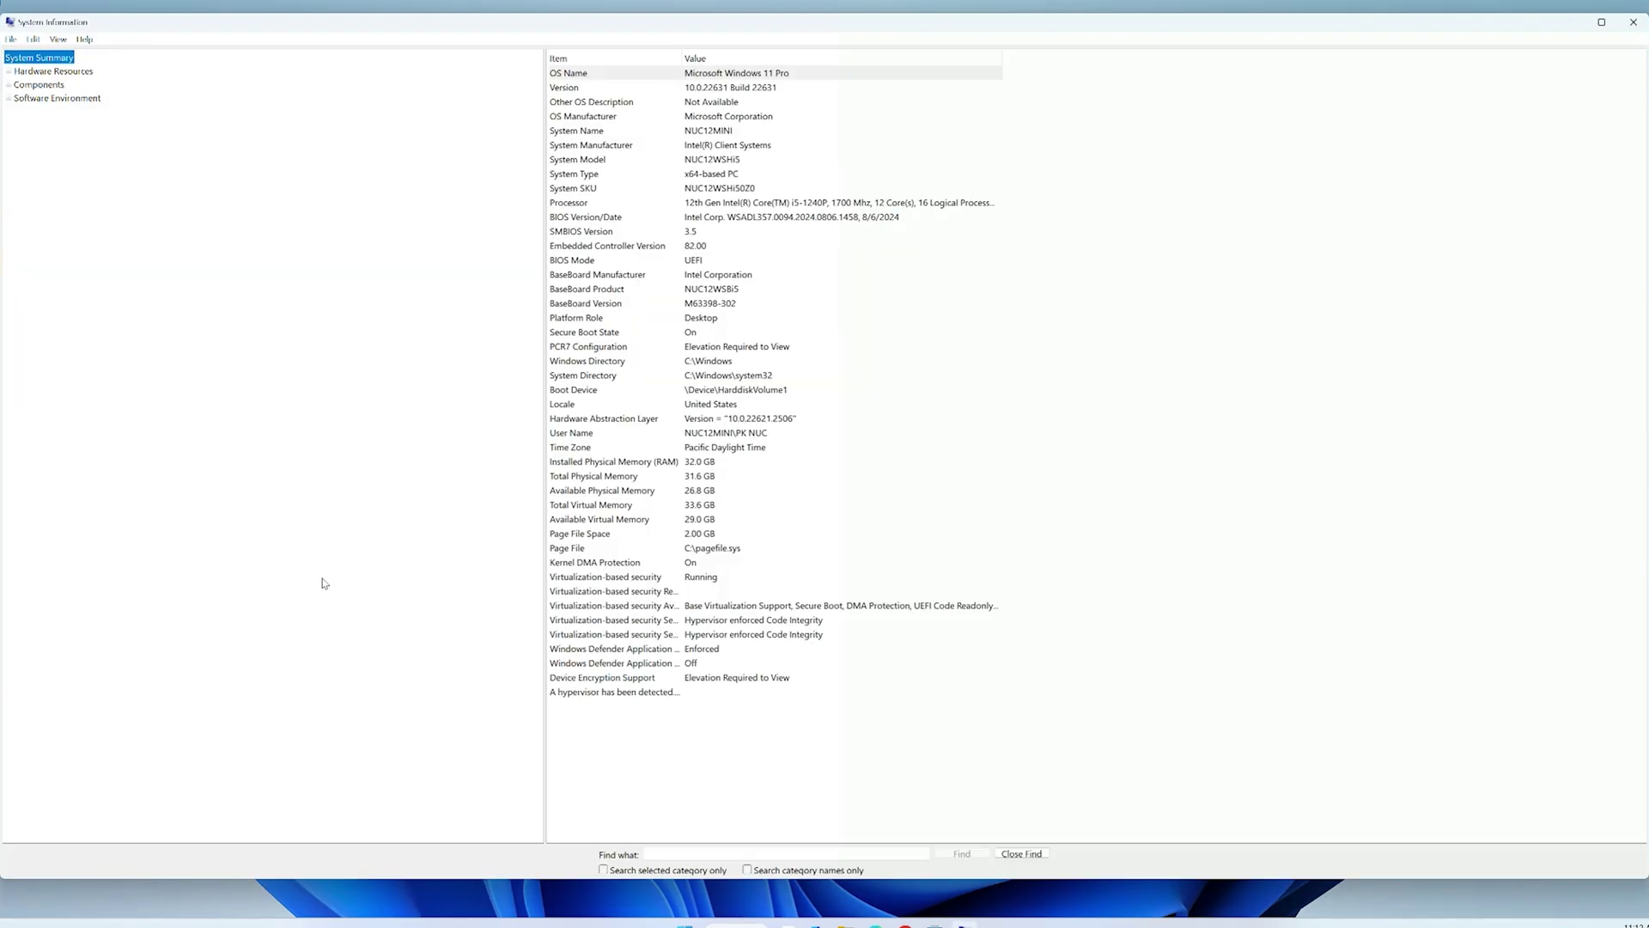